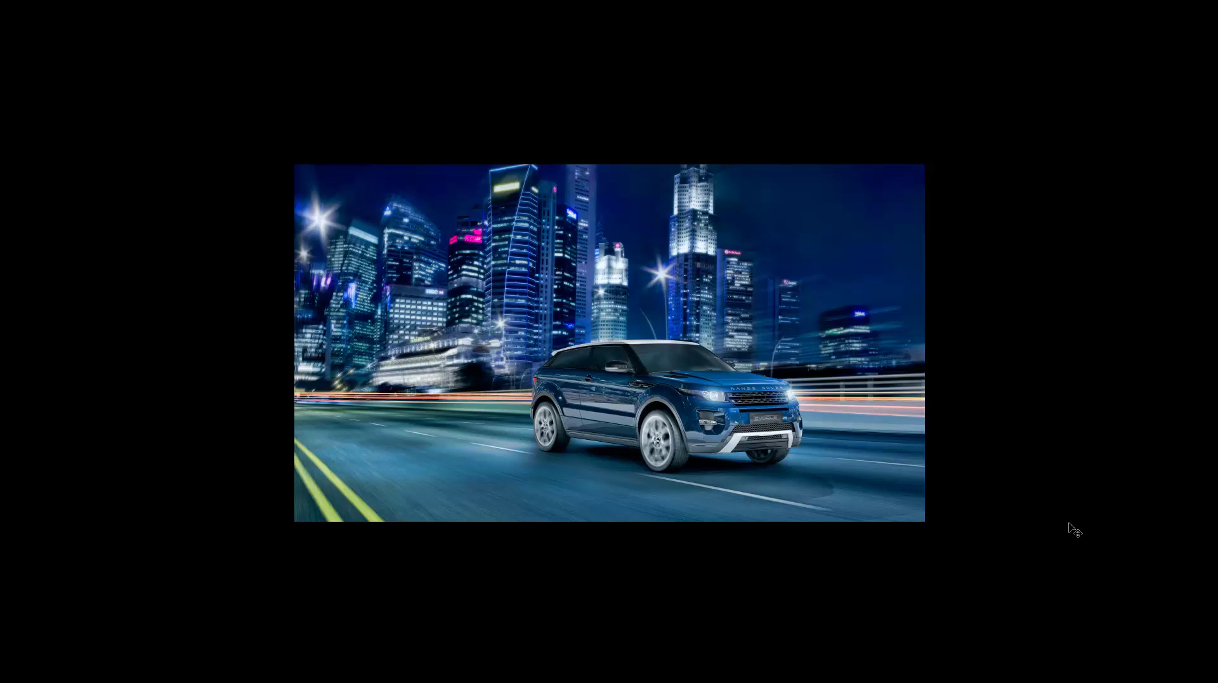
# Step: Play the compositing frame animation in anim.gif and return to the final car comp.psd document
pyautogui.press('Escape')
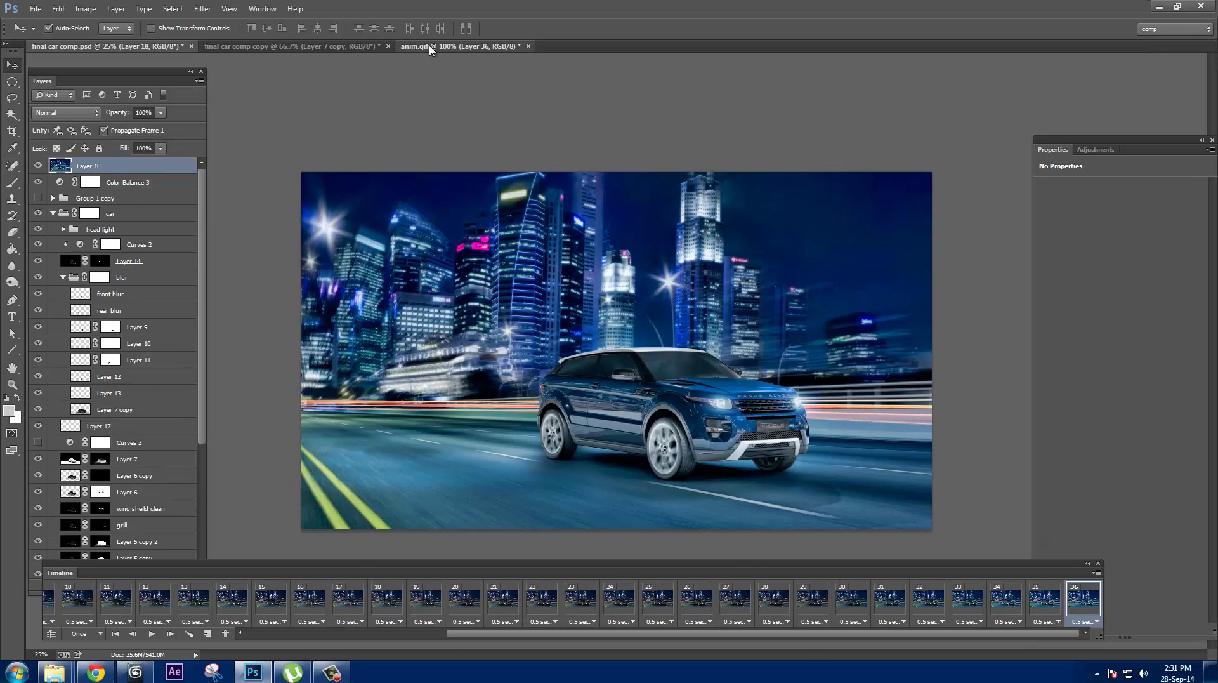
pyautogui.click(429, 49)
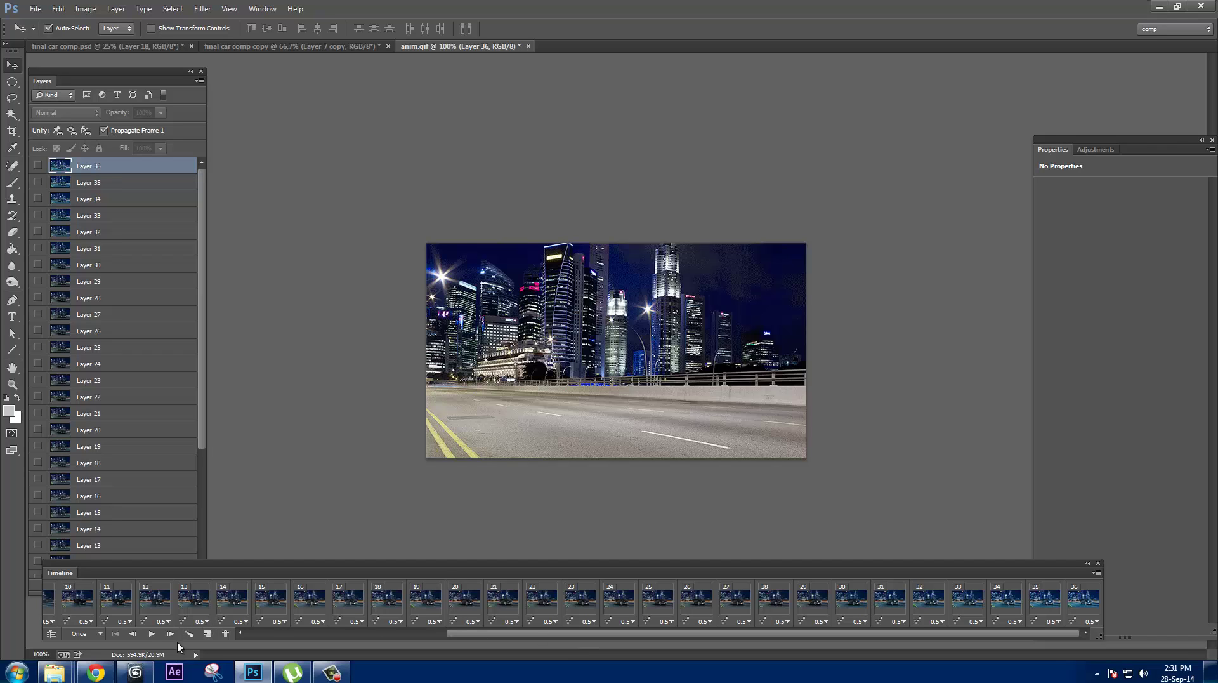
pyautogui.click(152, 633)
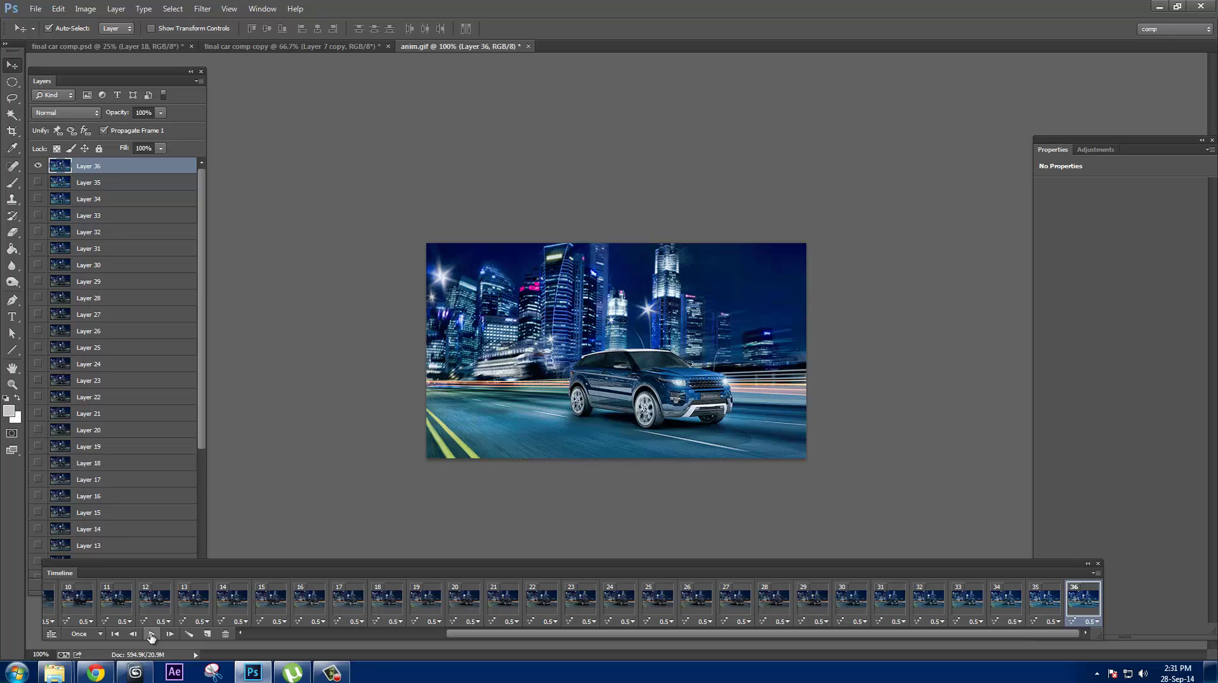
pyautogui.click(151, 635)
pyautogui.click(146, 47)
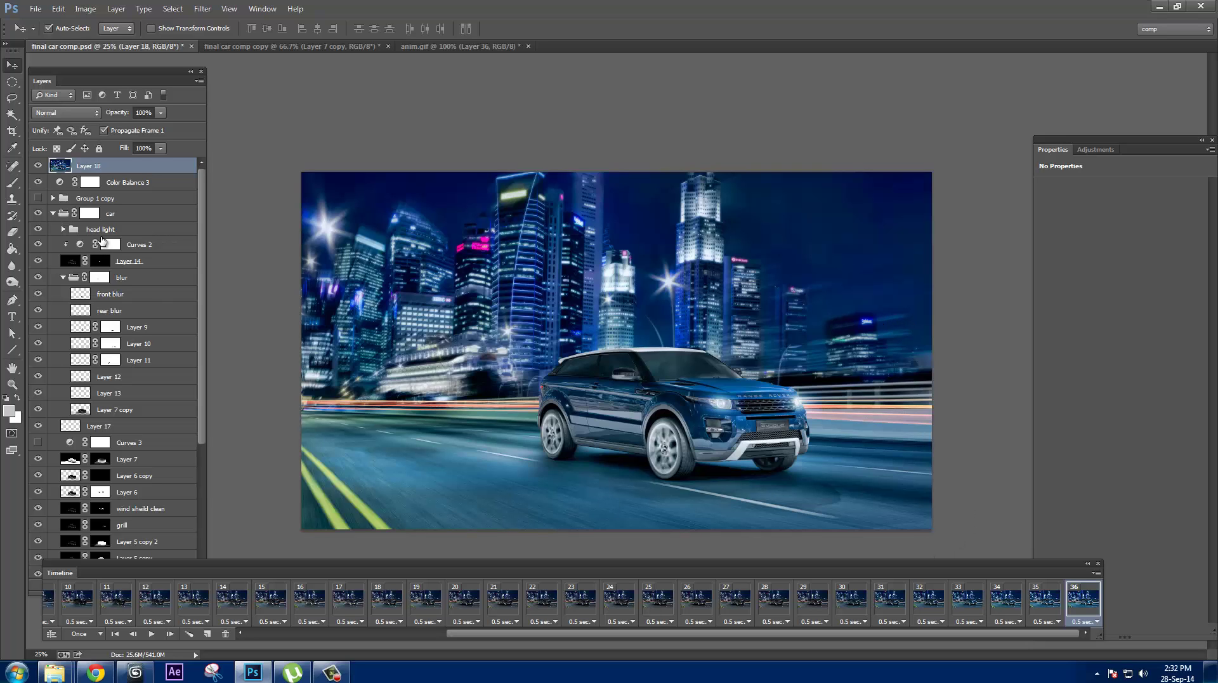
# Step: Hide Layer 18 and the layers below it through Layer 17, including the car group, to reveal the background
pyautogui.click(38, 166)
pyautogui.click(38, 166)
pyautogui.click(38, 166)
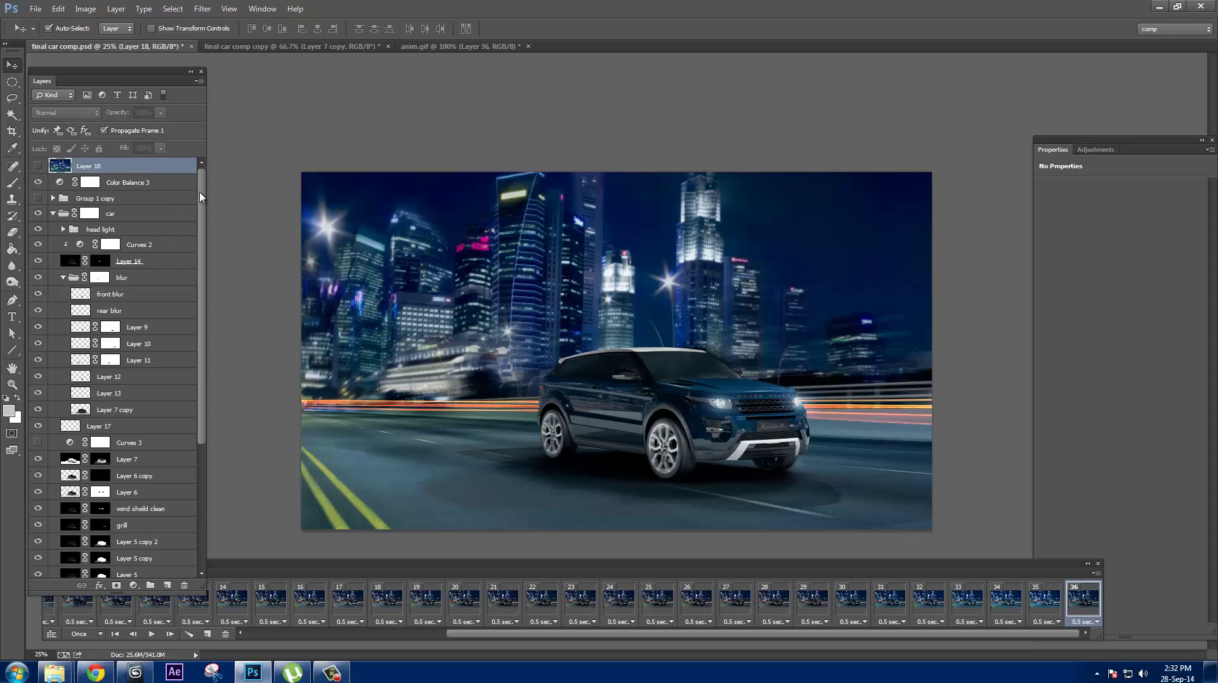
pyautogui.moveTo(38, 183)
pyautogui.mouseDown()
pyautogui.moveTo(27, 308)
pyautogui.moveTo(41, 438)
pyautogui.mouseUp()
pyautogui.click(38, 167)
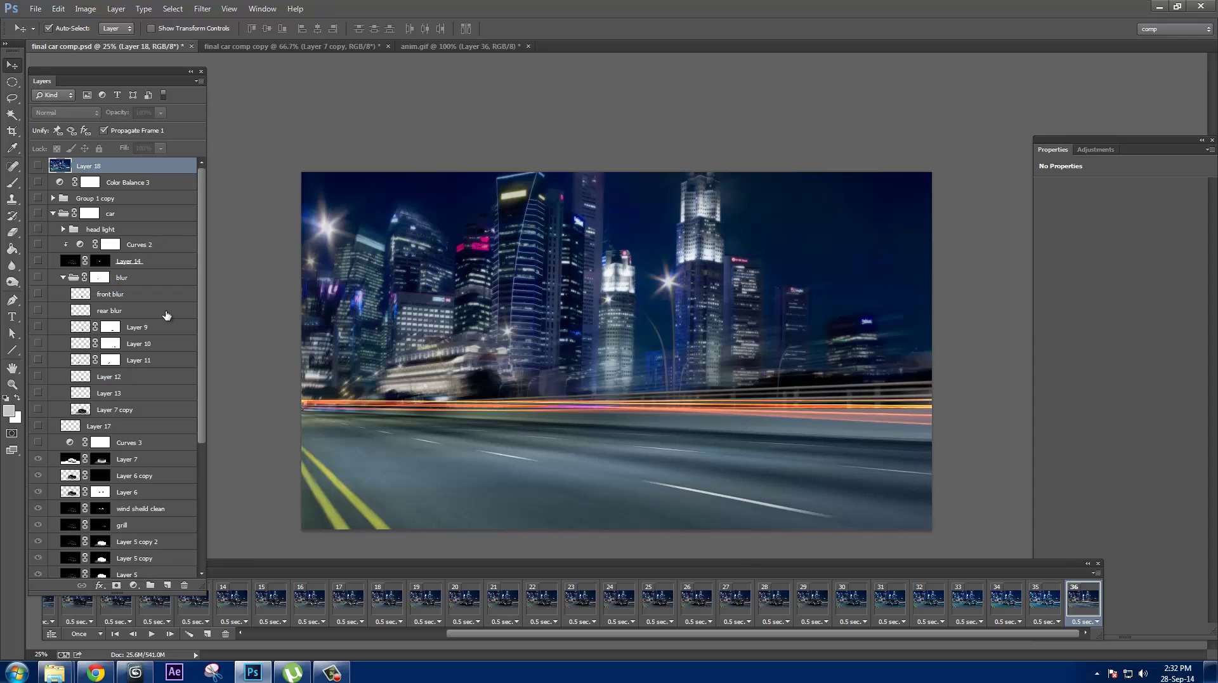
# Step: Open ma-MLT_278.hdr from the ma-MLT_278 subfolder of the ##LandRover_Evoque project folder
pyautogui.moveTo(57, 671)
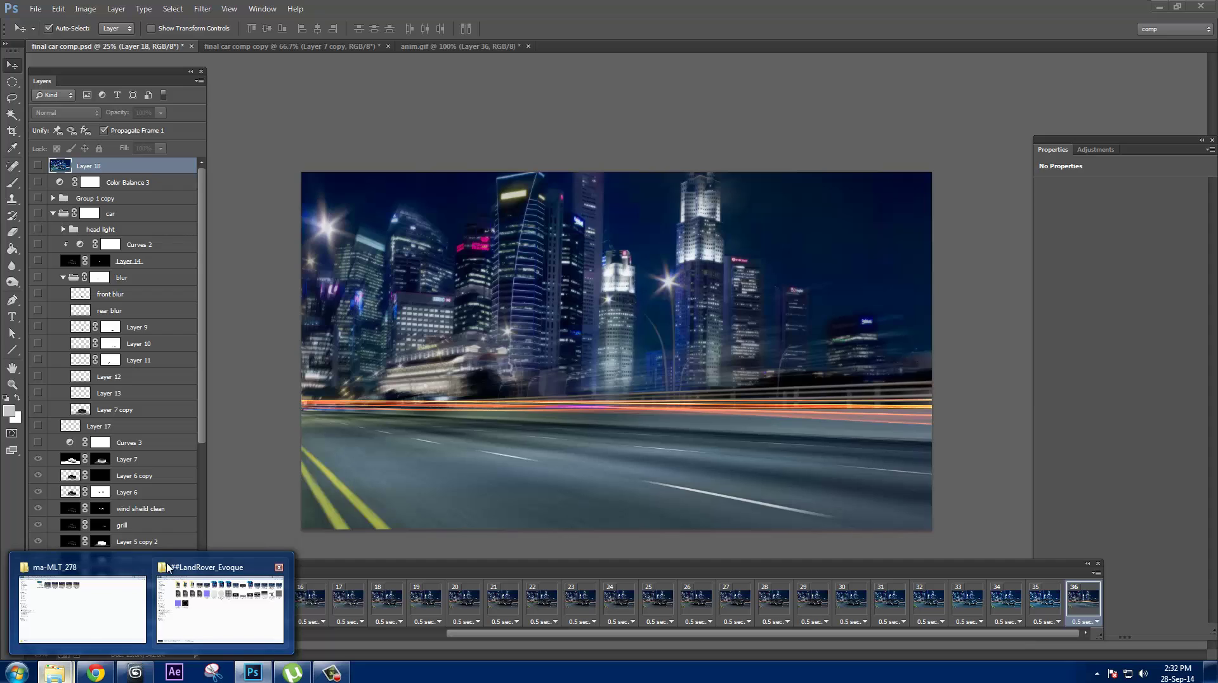
pyautogui.click(214, 574)
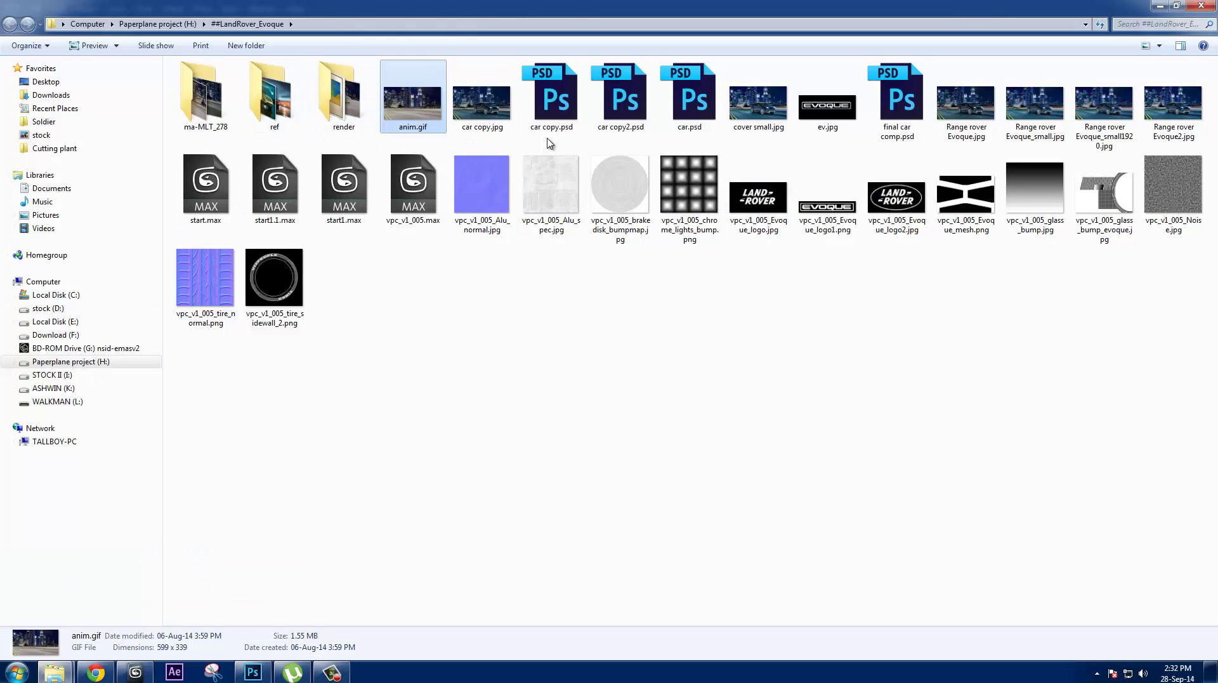
pyautogui.doubleClick(204, 114)
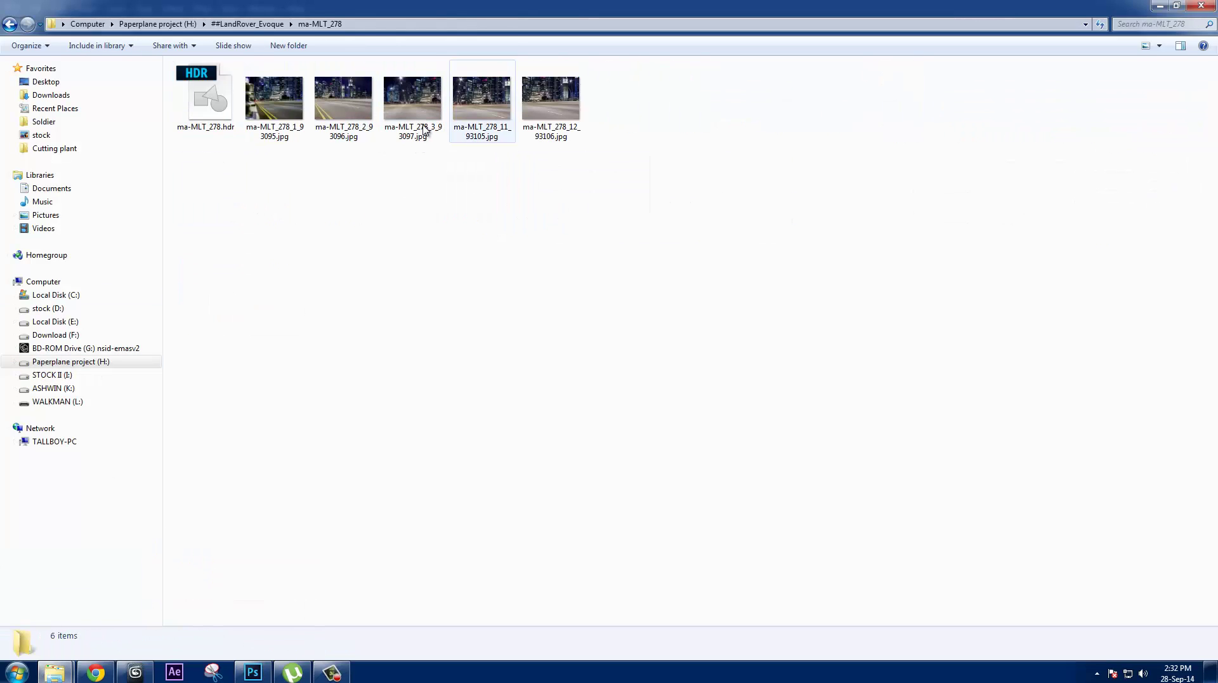
pyautogui.click(568, 116)
pyautogui.doubleClick(204, 101)
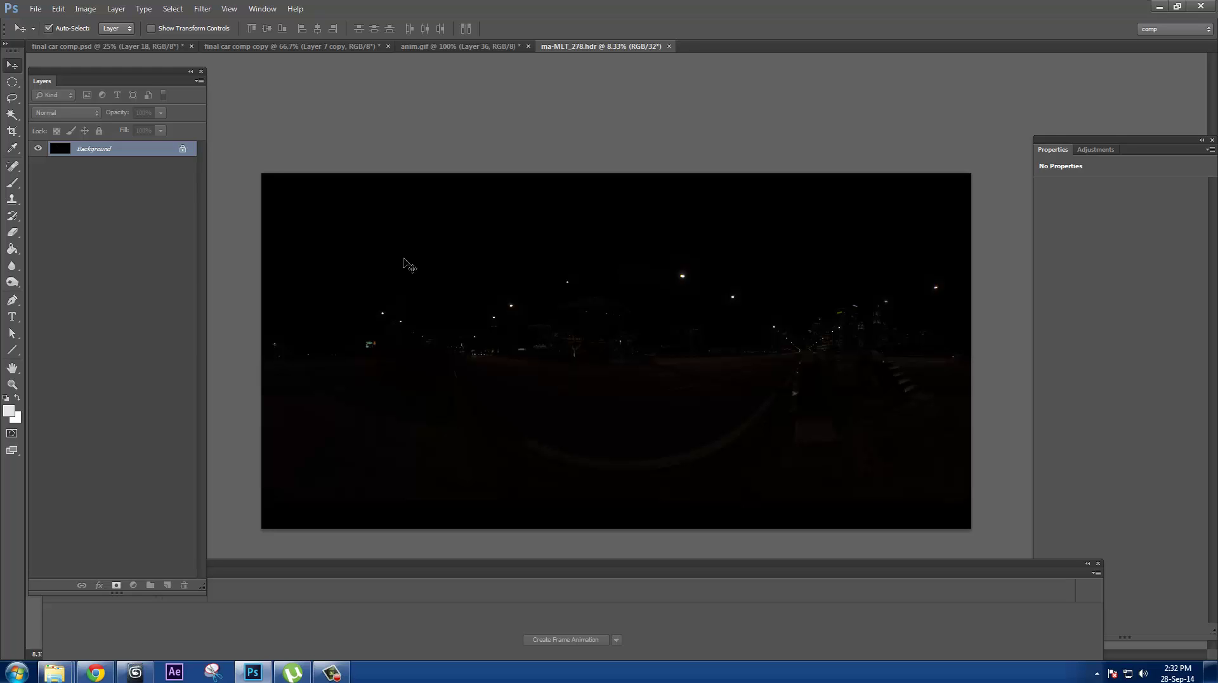
# Step: Preview the HDR panorama with the Exposure adjustment raised to +8.29 and discard the adjustment
pyautogui.click(84, 9)
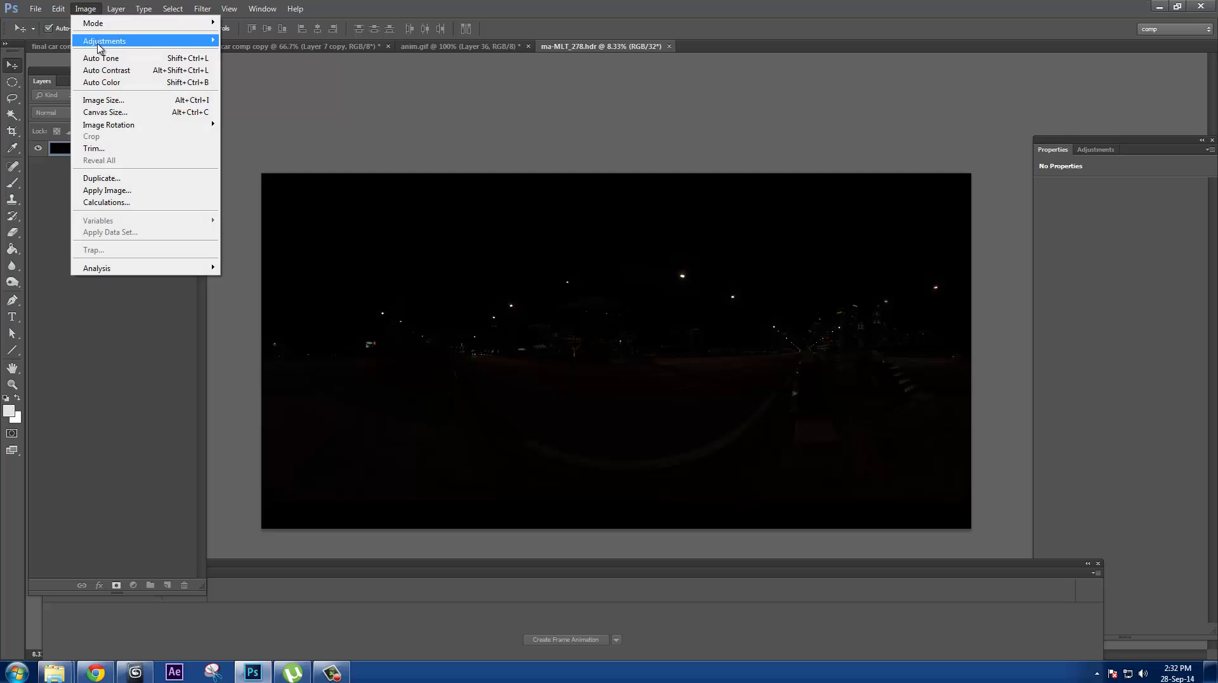
pyautogui.moveTo(102, 42)
pyautogui.click(288, 77)
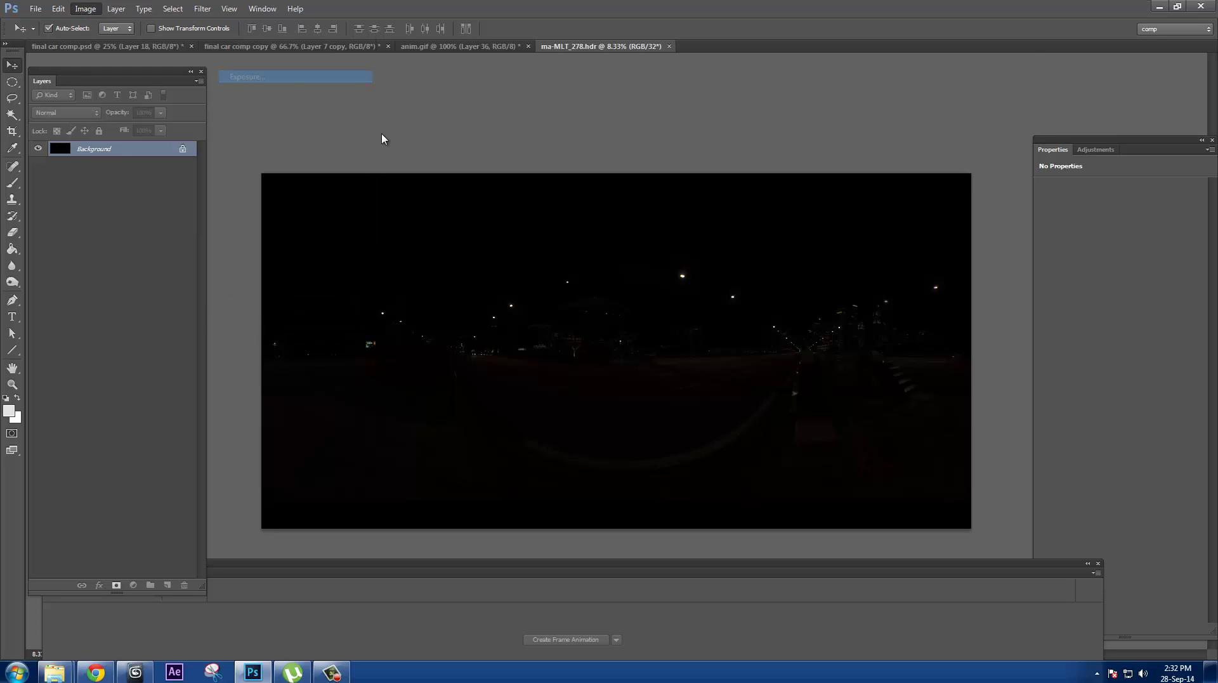
pyautogui.moveTo(879, 113); pyautogui.dragTo(930, 124)
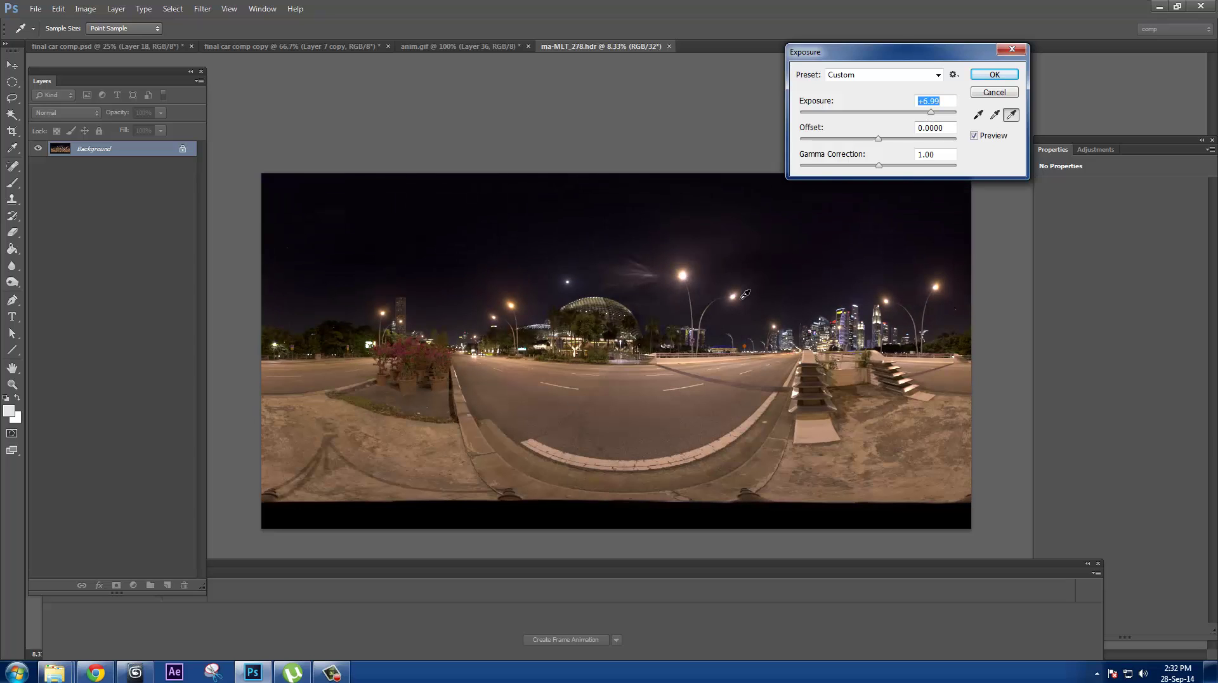
pyautogui.moveTo(852, 119); pyautogui.dragTo(934, 120)
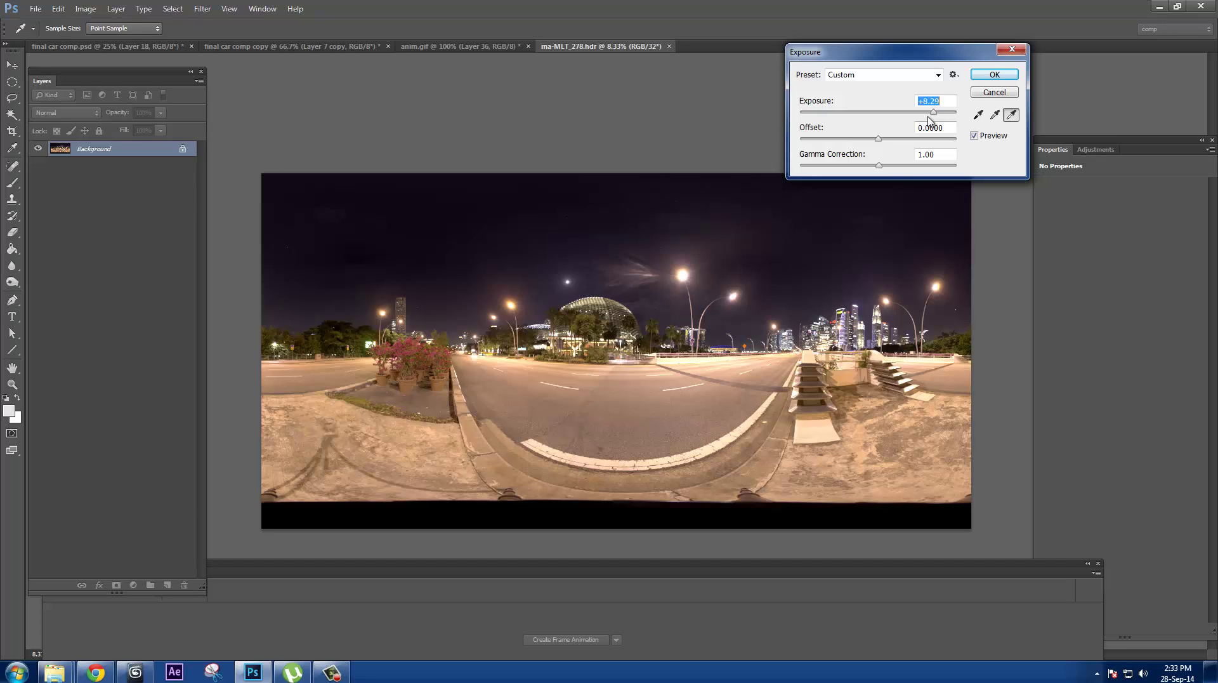
pyautogui.click(994, 92)
# Step: View the backplate photos ma-MLT_278_1_93095.jpg and ma-MLT_278_2_93096.jpg from the ma-MLT_278 folder and close the viewer
pyautogui.moveTo(54, 671)
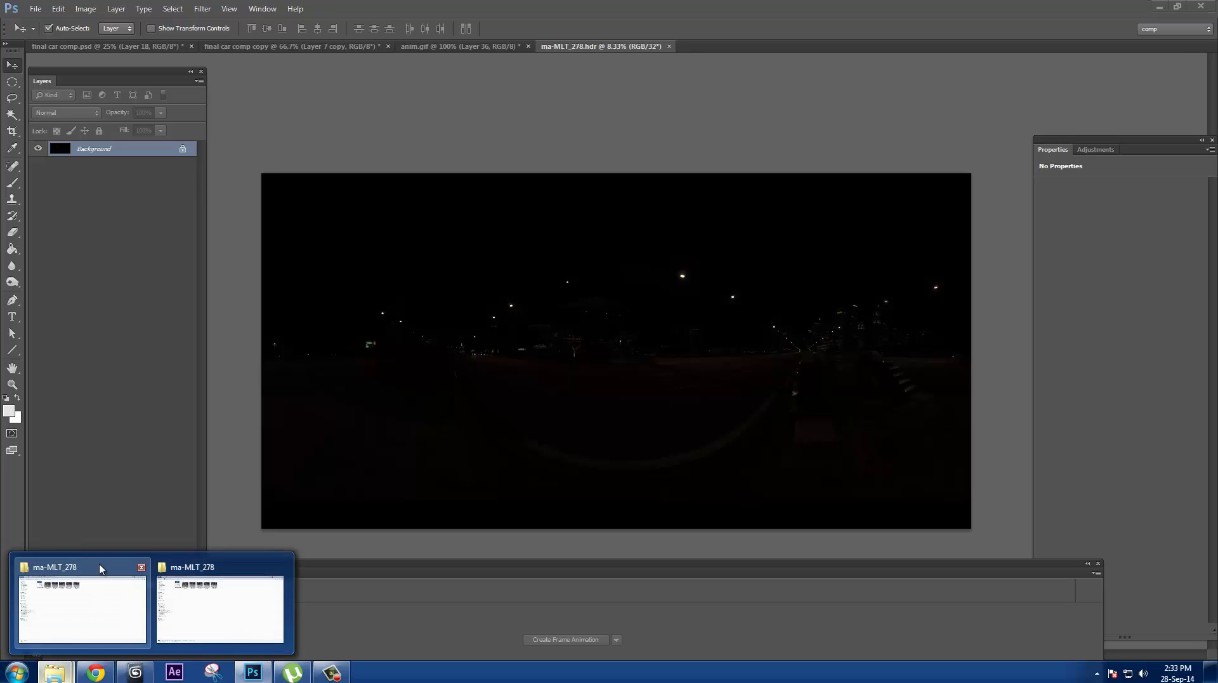
pyautogui.click(93, 566)
pyautogui.rightClick(273, 117)
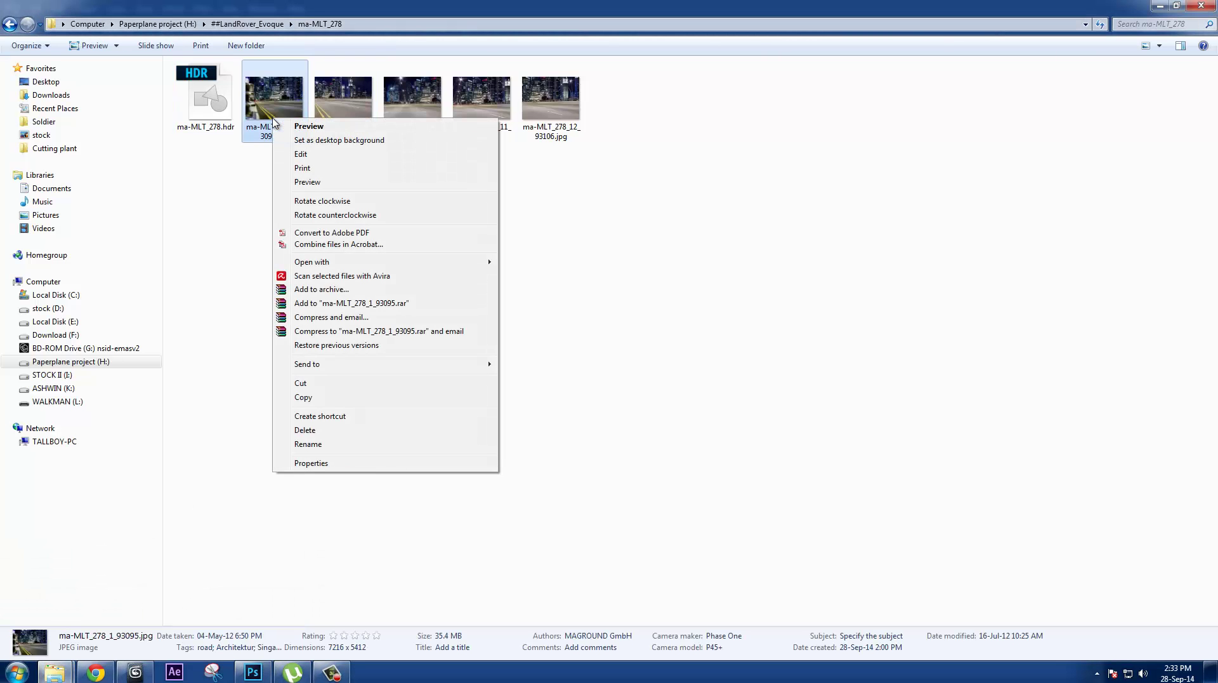
pyautogui.click(602, 202)
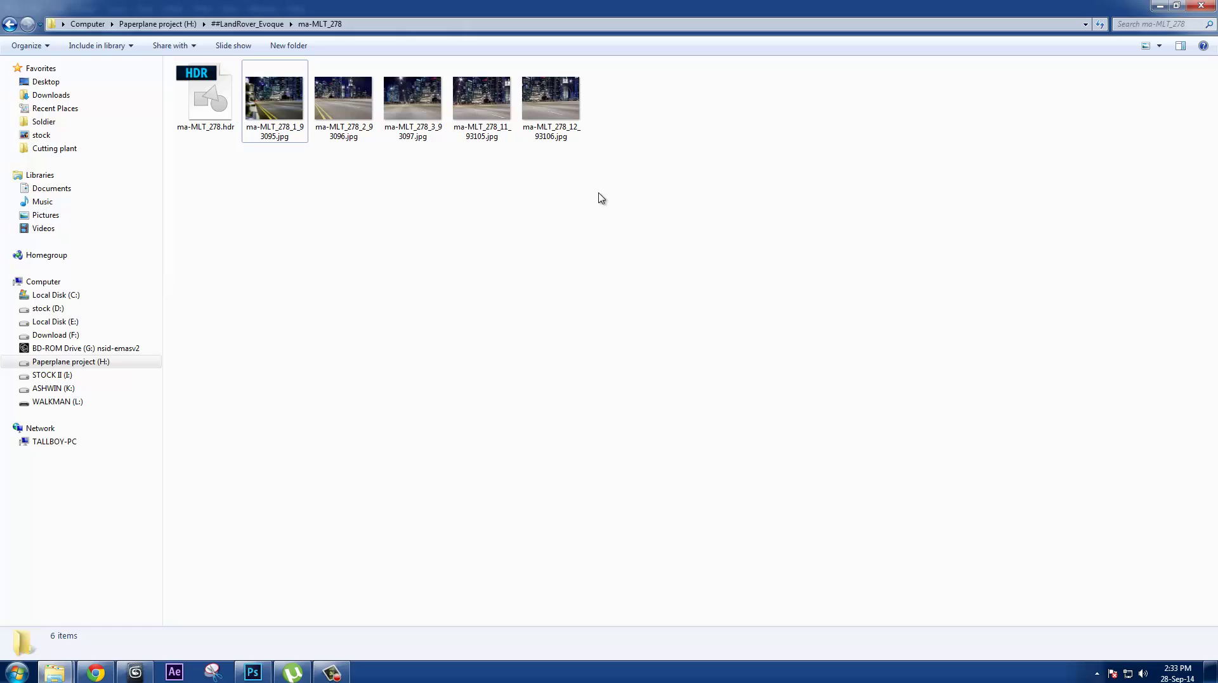
pyautogui.doubleClick(303, 99)
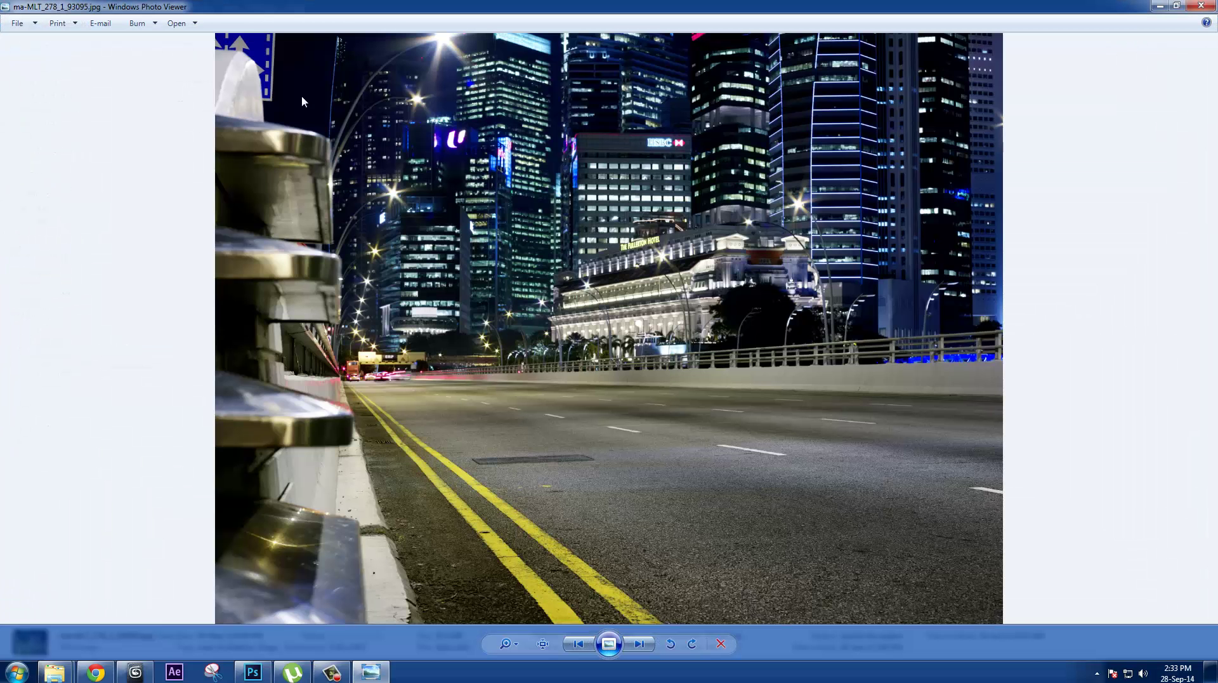
pyautogui.press('Right')
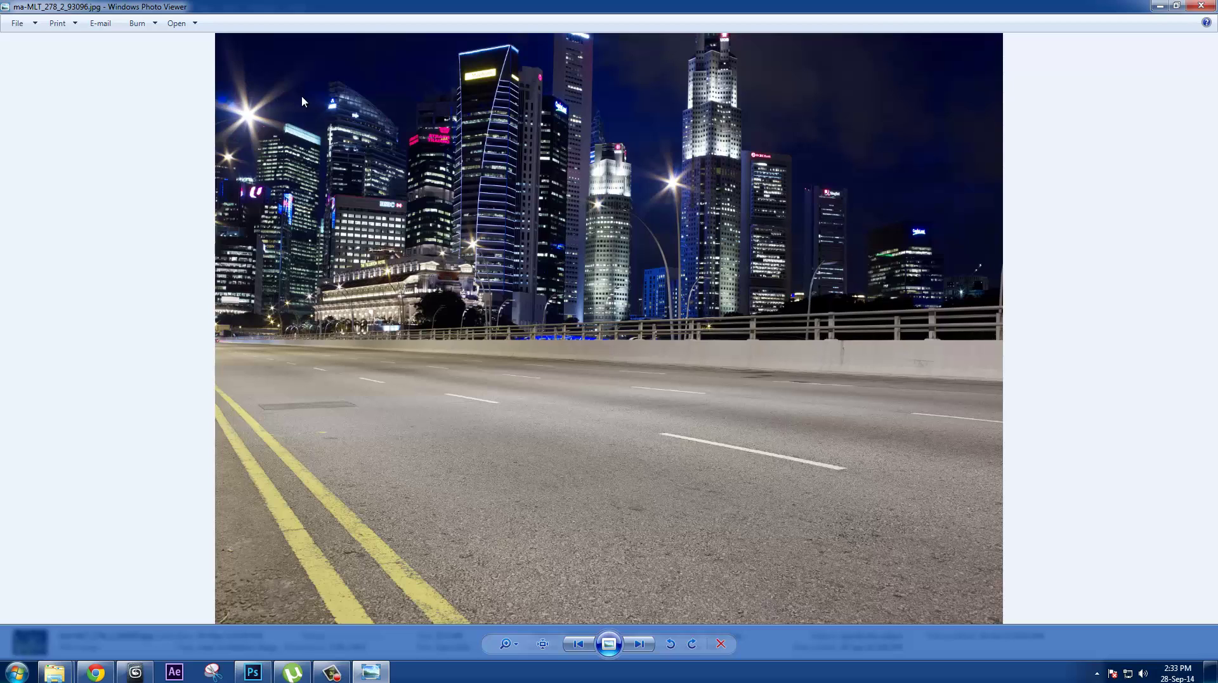
pyautogui.click(1202, 6)
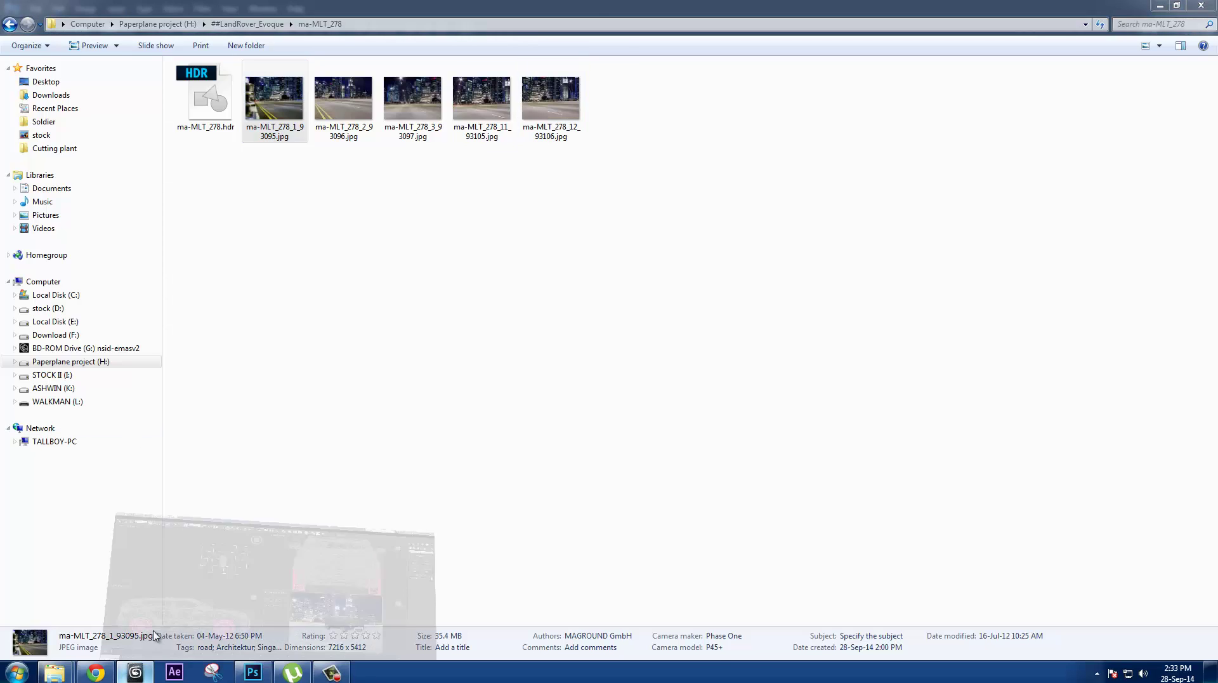
# Step: Switch to 3ds Max, maximize the Perspective viewport and select the ground plane beneath the car
pyautogui.click(135, 671)
pyautogui.click(900, 551)
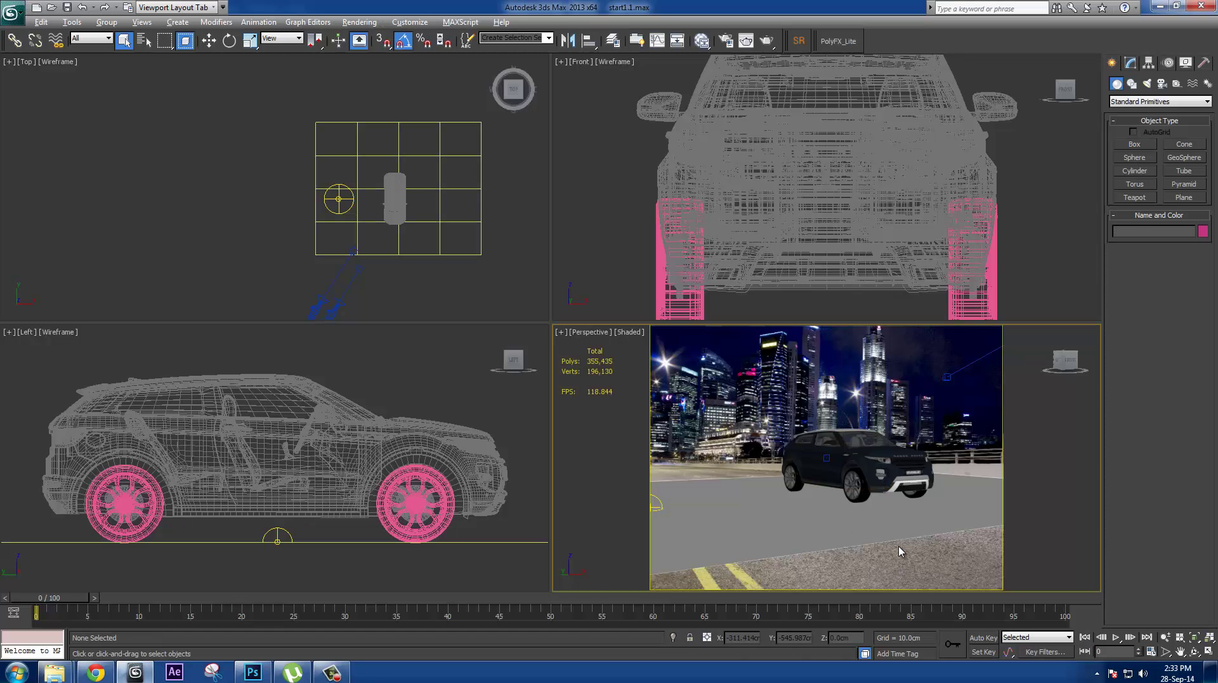
pyautogui.hotkey('alt', 'w')
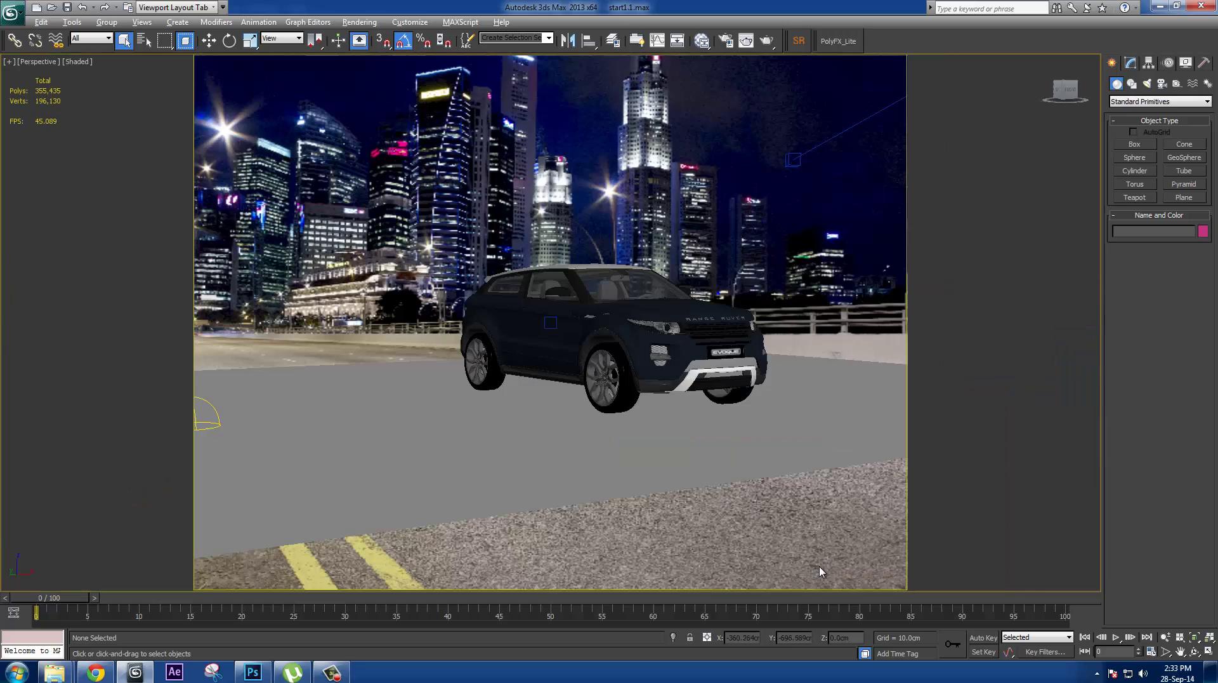
pyautogui.click(38, 61)
pyautogui.click(753, 448)
pyautogui.scroll(-10, 755, 445)
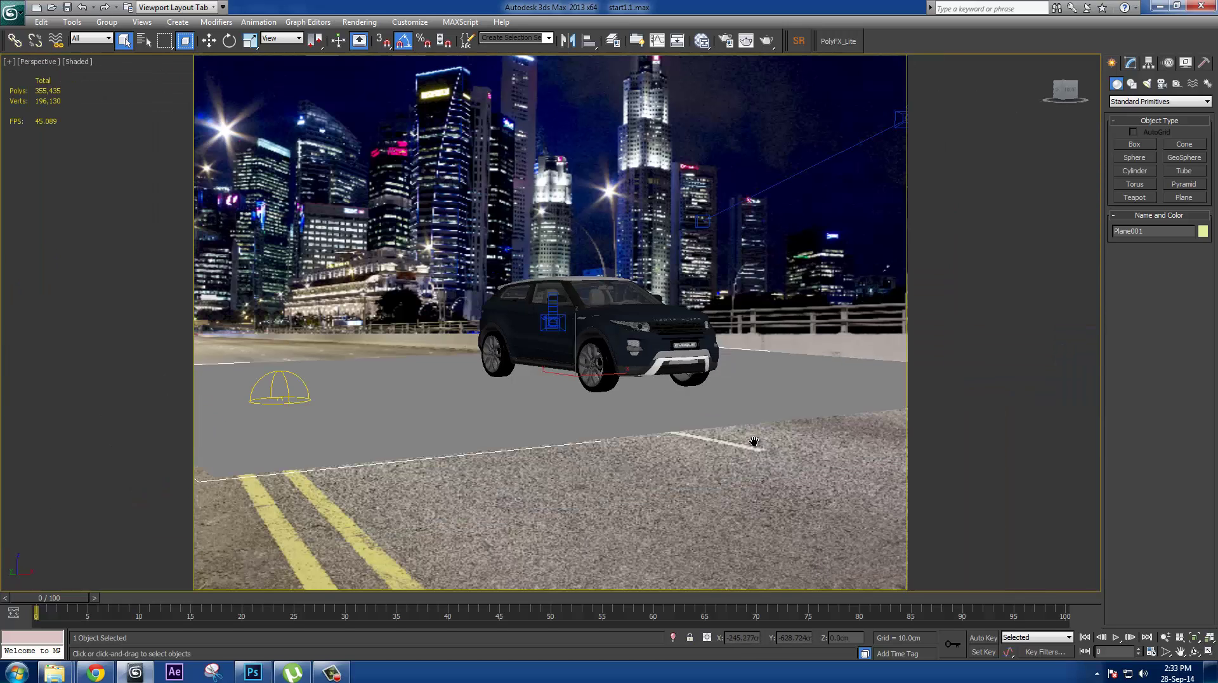
pyautogui.scroll(5, 404, 159)
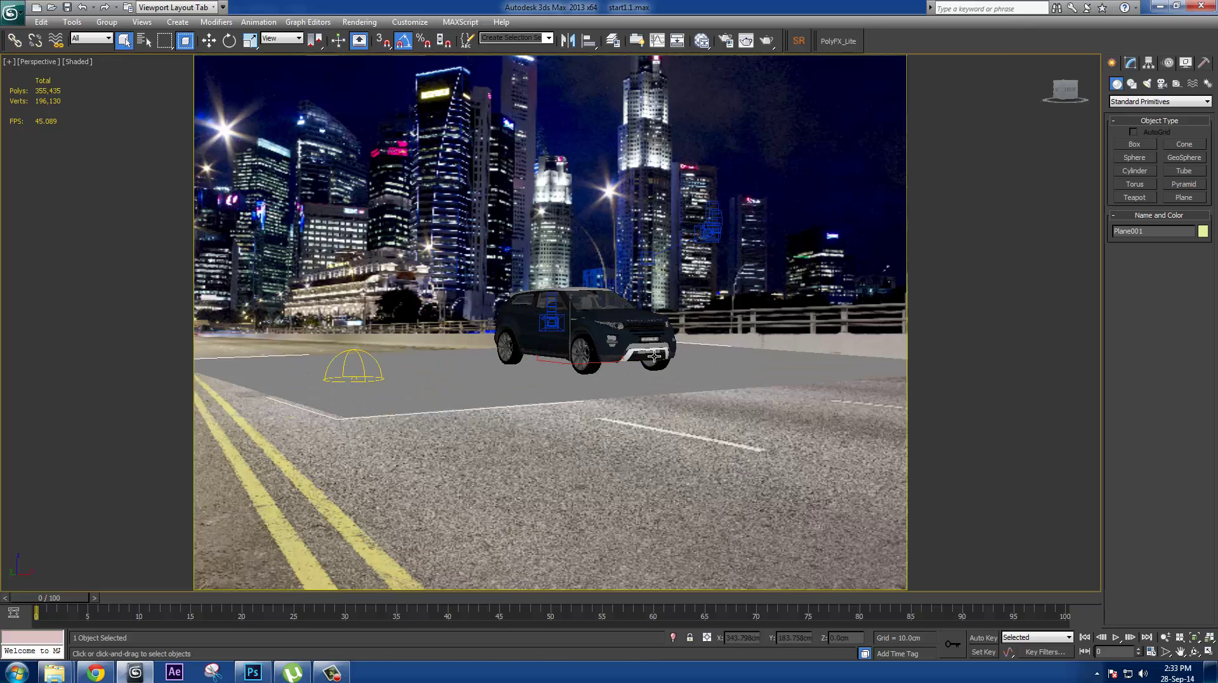
# Step: Check the viewport background settings and image file, leaving them as they are
pyautogui.press('alt')
pyautogui.hotkey('alt', 'b')
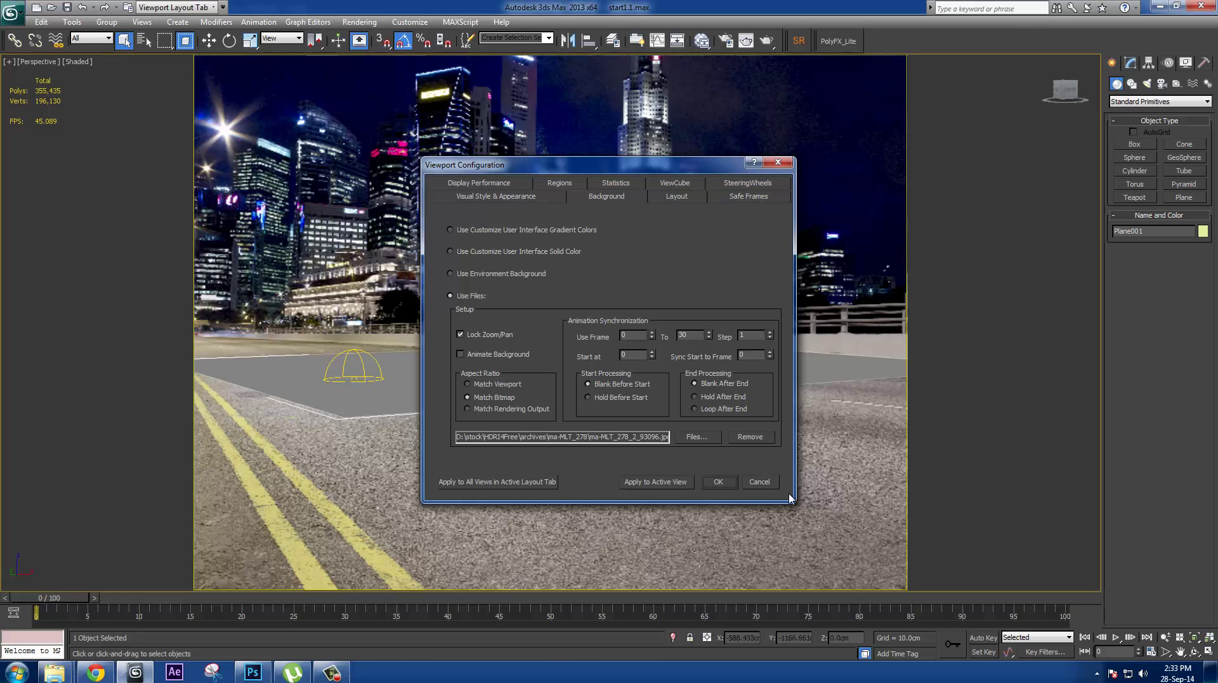
pyautogui.click(768, 482)
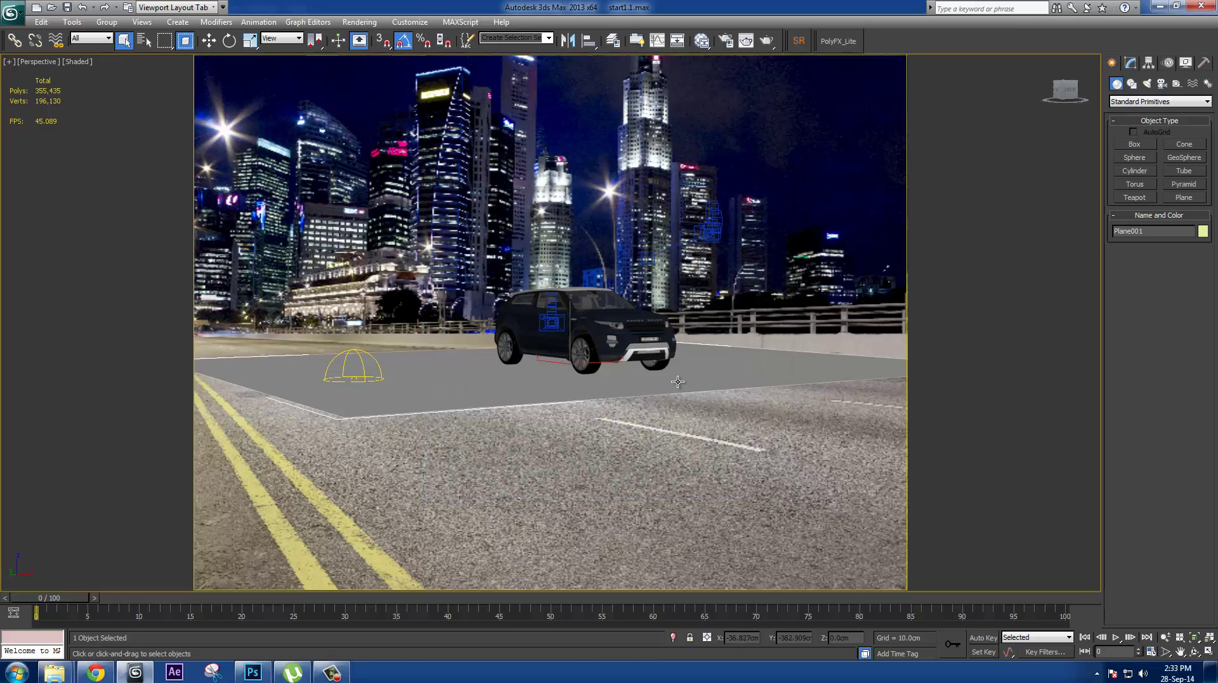
# Step: Check the car's placement against the backplate and switch the viewport to Camera002
pyautogui.keyDown('alt'); pyautogui.moveTo(651, 384); pyautogui.dragTo(598, 389, button='middle'); pyautogui.keyUp('alt')
pyautogui.scroll(3, 673, 395)
pyautogui.moveTo(589, 416); pyautogui.dragTo(649, 421, button='middle')
pyautogui.press('c')
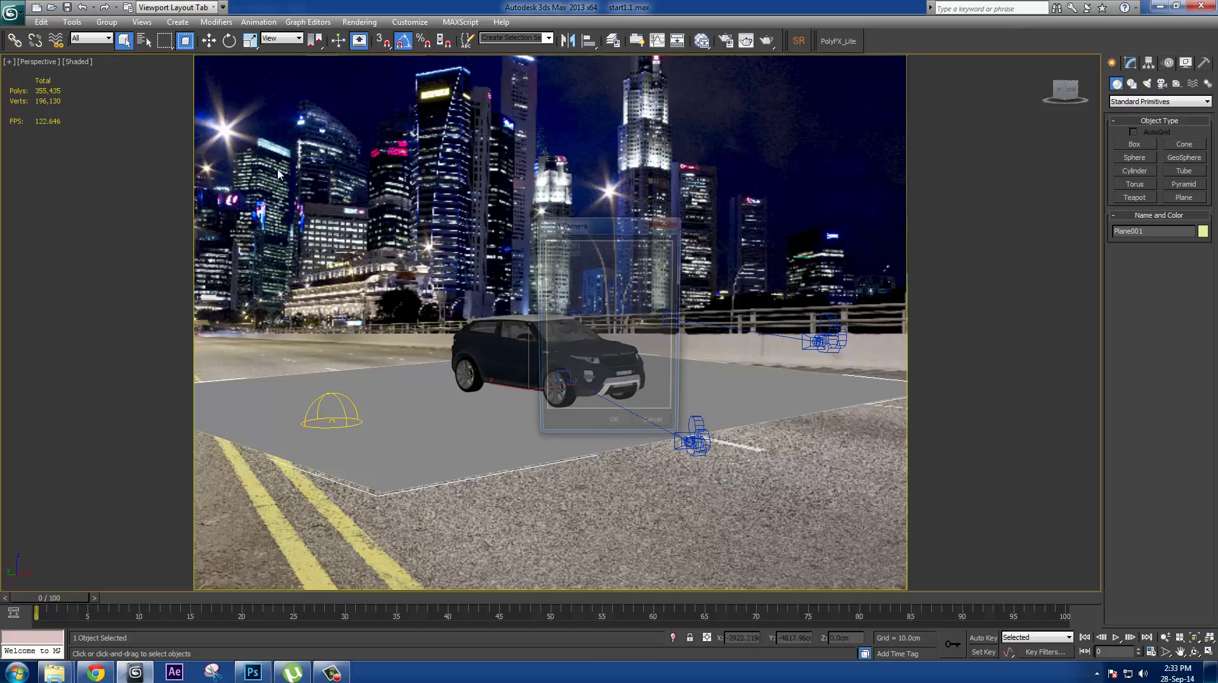
pyautogui.click(567, 253)
pyautogui.doubleClick(566, 252)
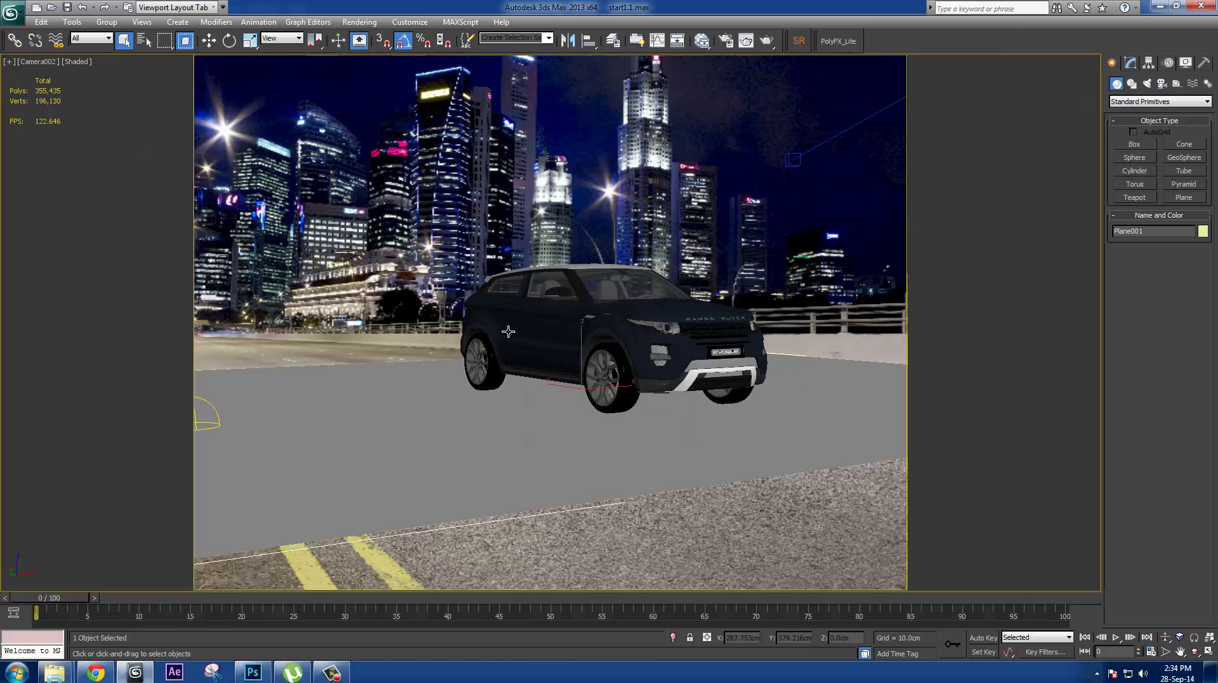
# Step: Compare the scene through Camera001 and return the viewport to Camera002
pyautogui.press('c')
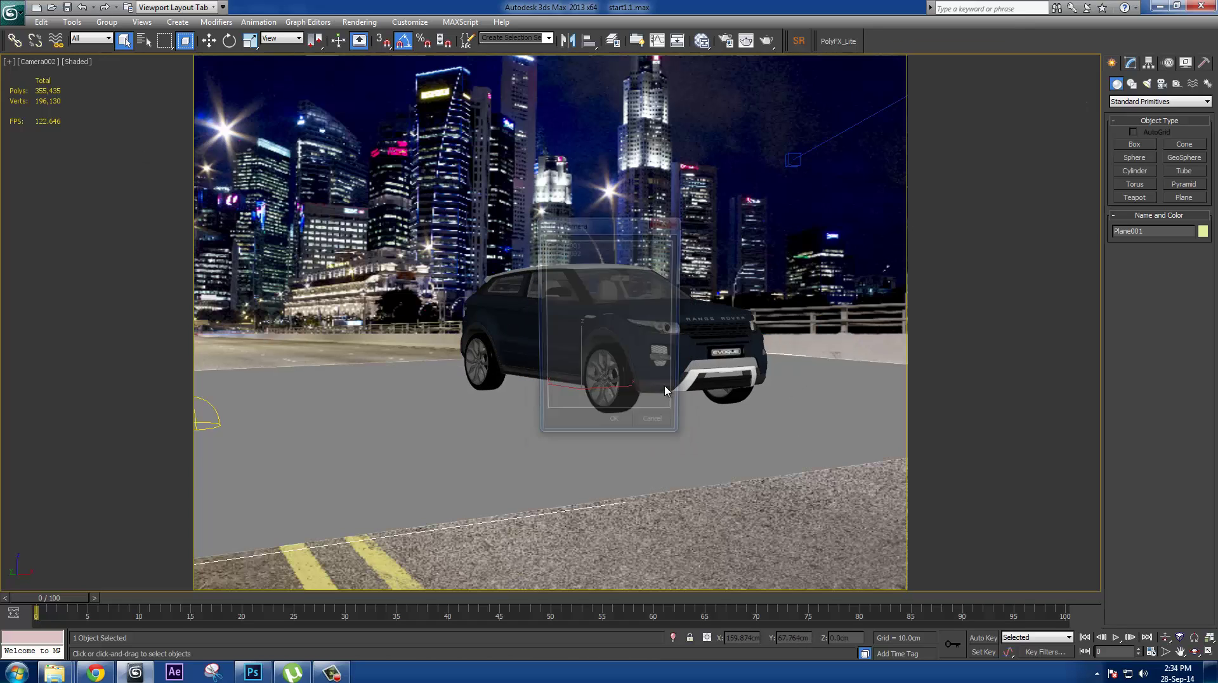
pyautogui.click(571, 246)
pyautogui.doubleClick(571, 245)
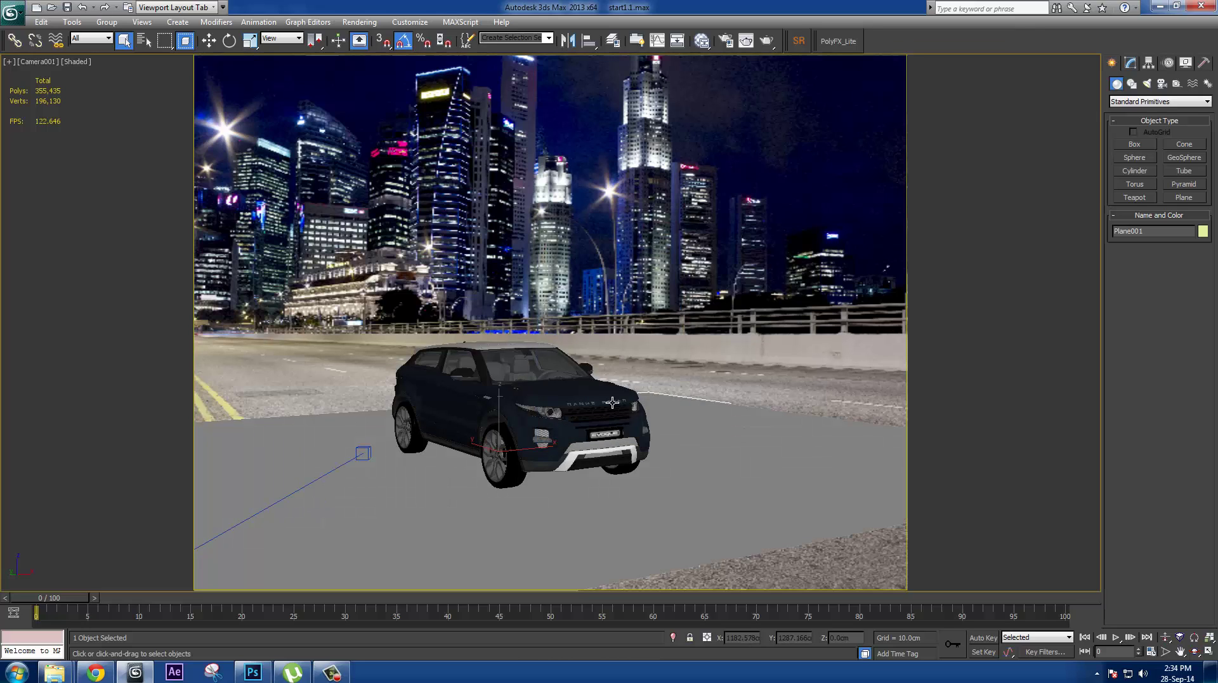
pyautogui.press('c')
pyautogui.click(562, 252)
pyautogui.doubleClick(562, 252)
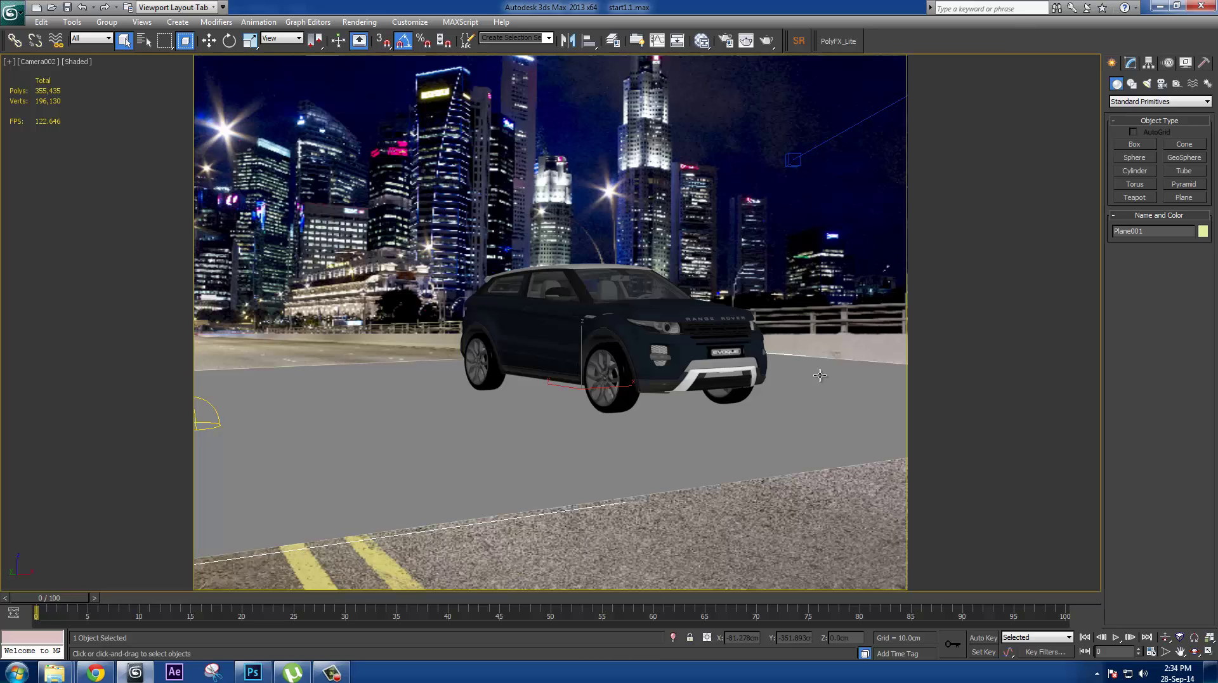
# Step: In the Perspective view, limit selection to lights and open the dome light's parameters for modification
pyautogui.press('w')
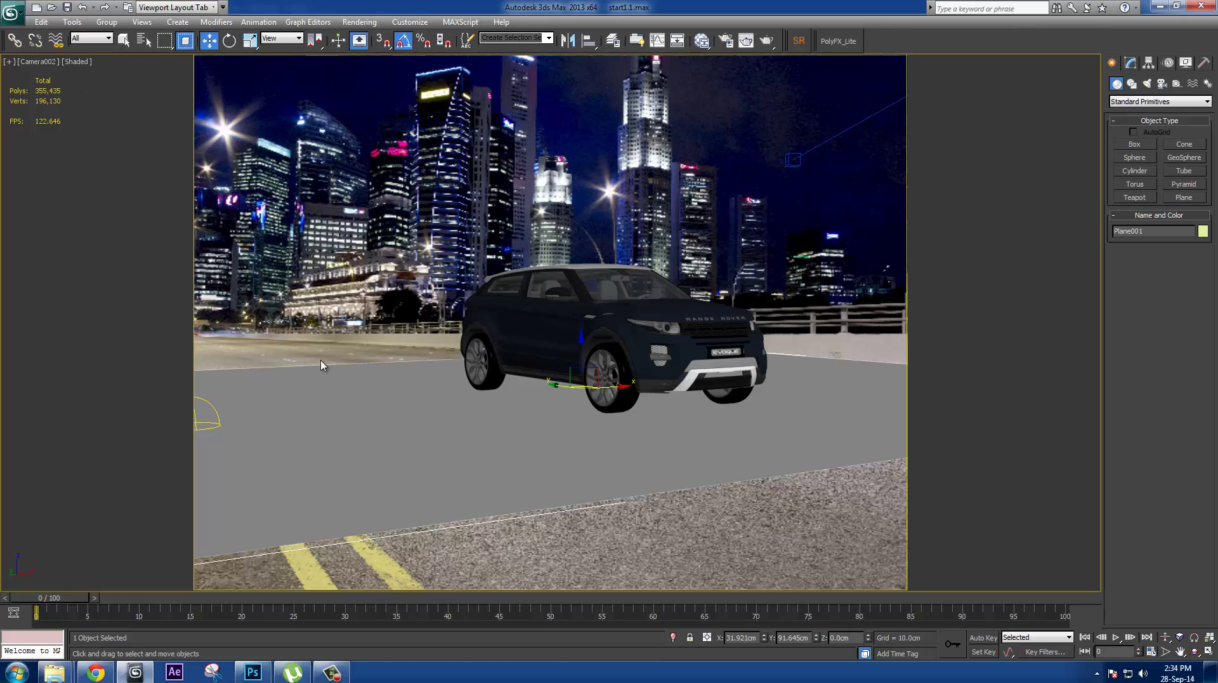
pyautogui.press('p')
pyautogui.scroll(-5, 378, 423)
pyautogui.moveTo(399, 438); pyautogui.dragTo(427, 455, button='middle')
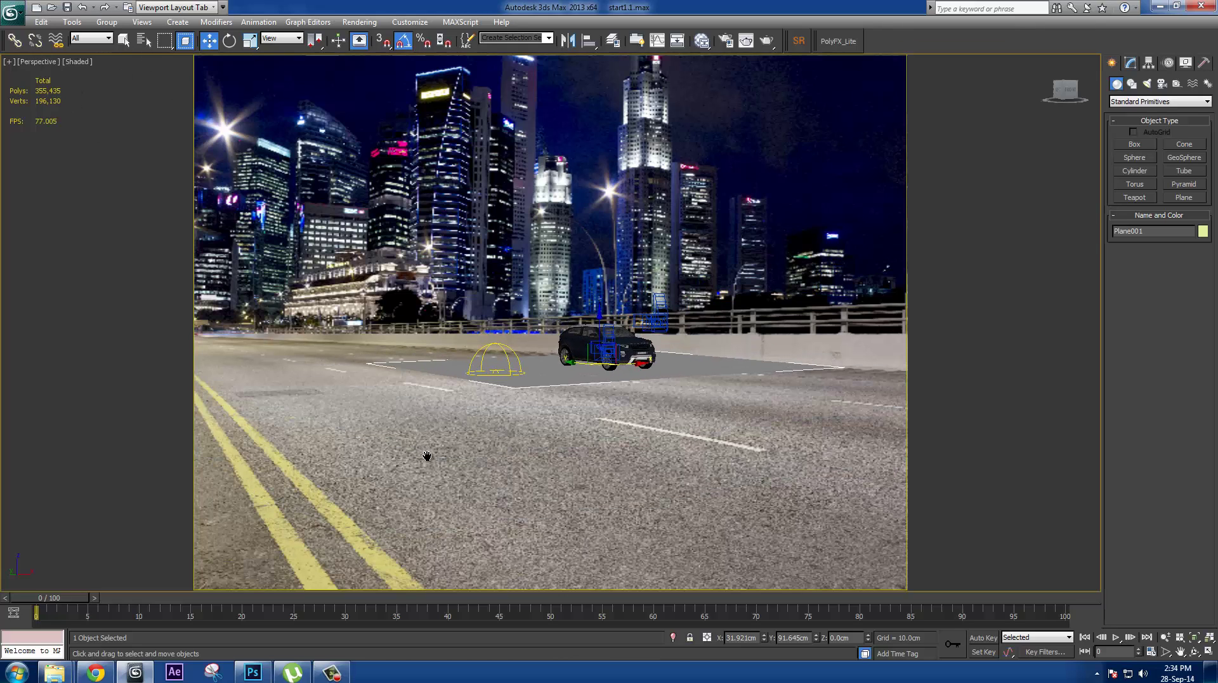
pyautogui.click(91, 38)
pyautogui.click(95, 81)
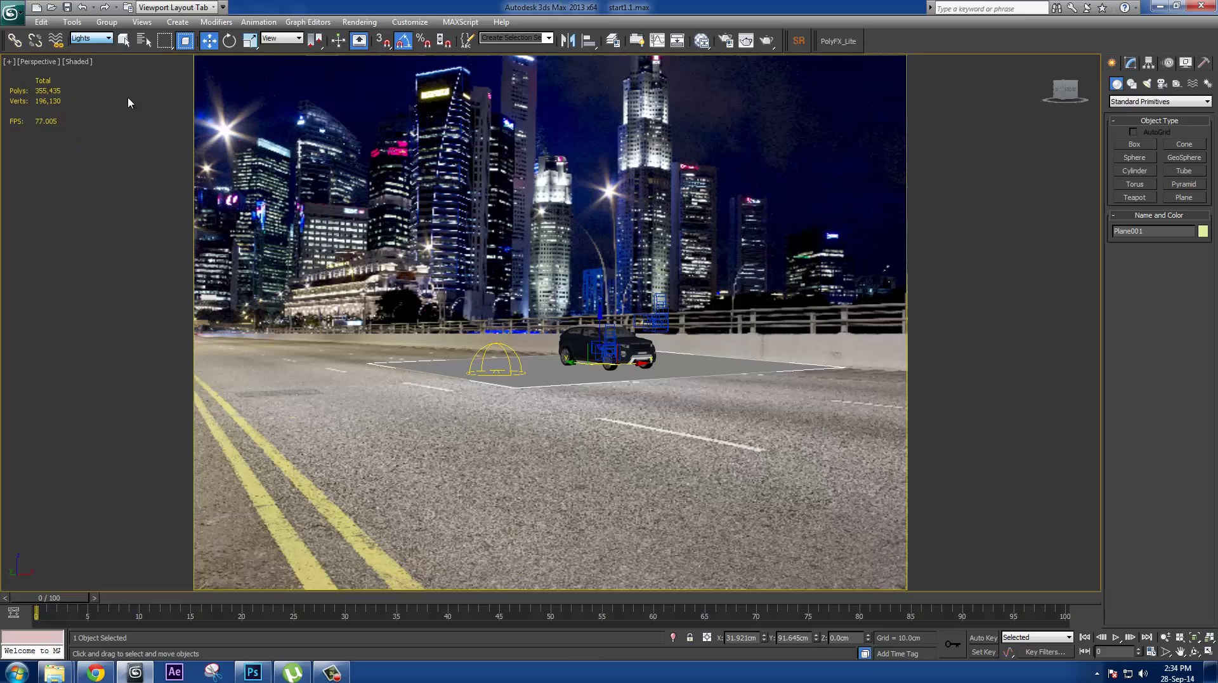
pyautogui.click(508, 363)
pyautogui.click(1131, 62)
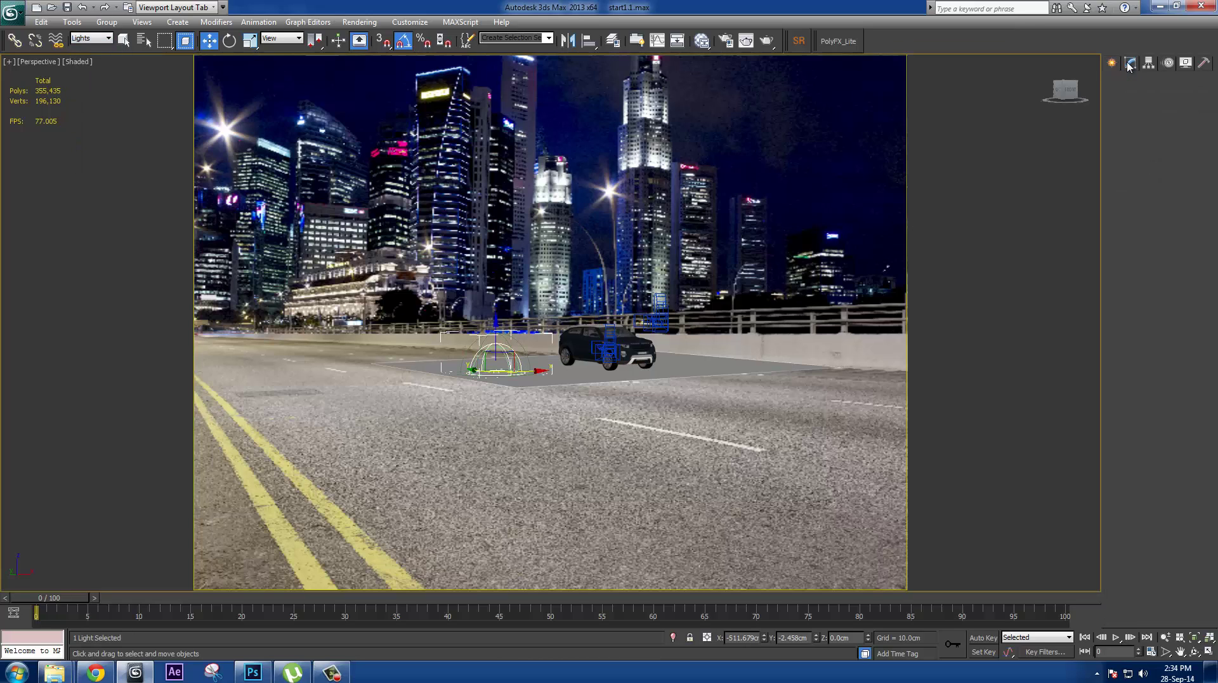
# Step: Review the dome light's sampling and texture settings, and add a new empty view in the Slate Material Editor
pyautogui.moveTo(1181, 471); pyautogui.dragTo(1149, 190)
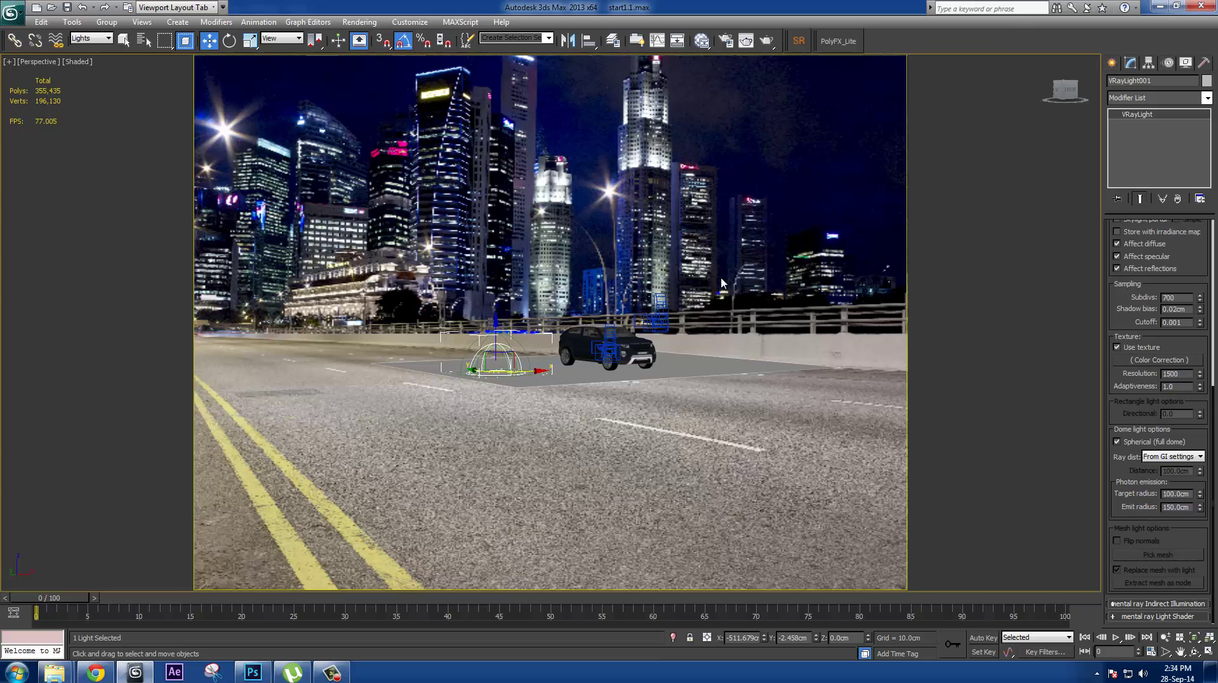
pyautogui.click(637, 426)
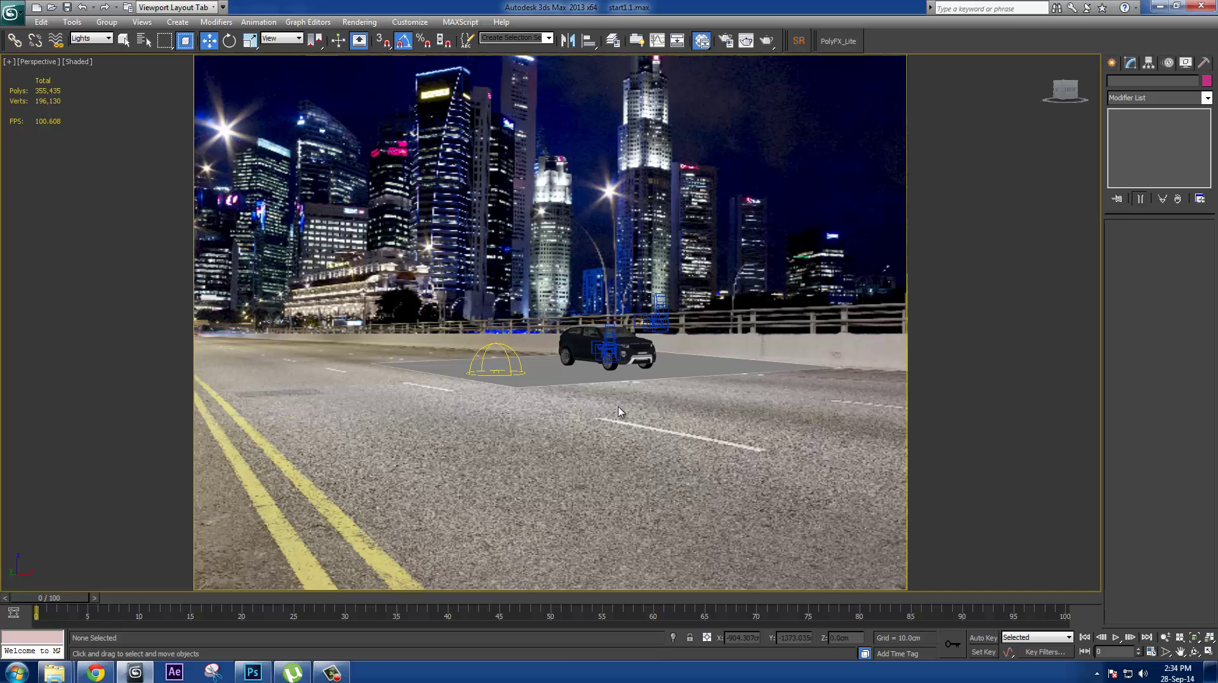
pyautogui.press('m')
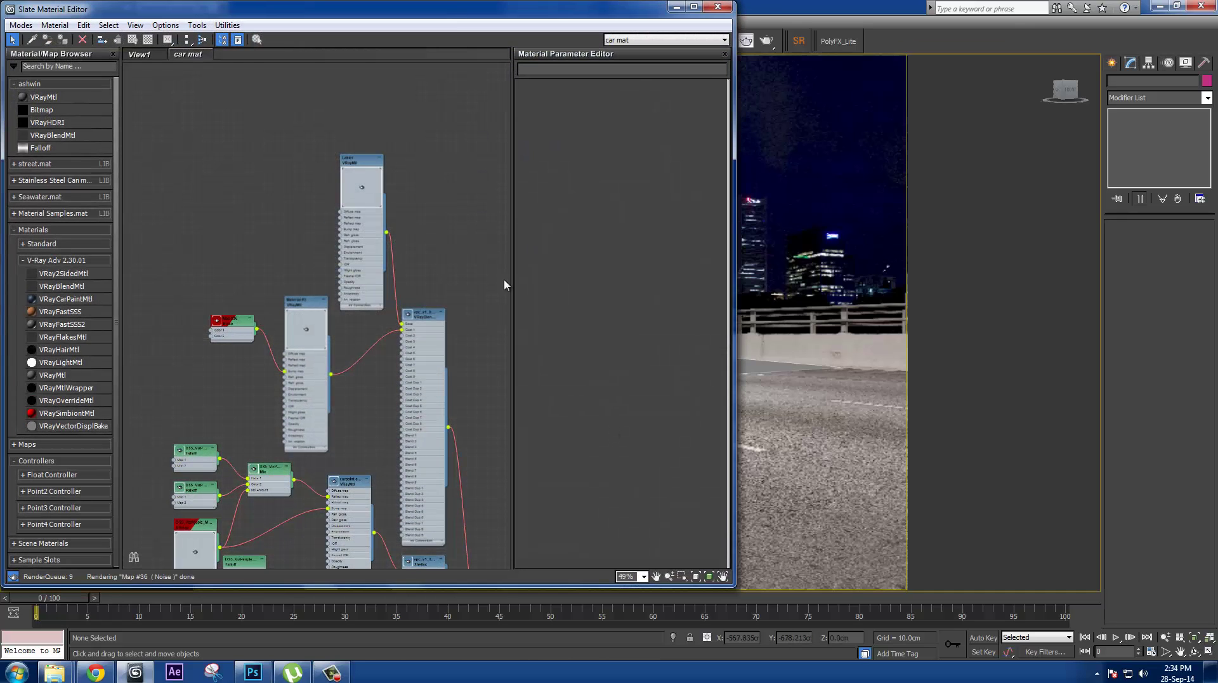
pyautogui.rightClick(246, 59)
pyautogui.click(272, 61)
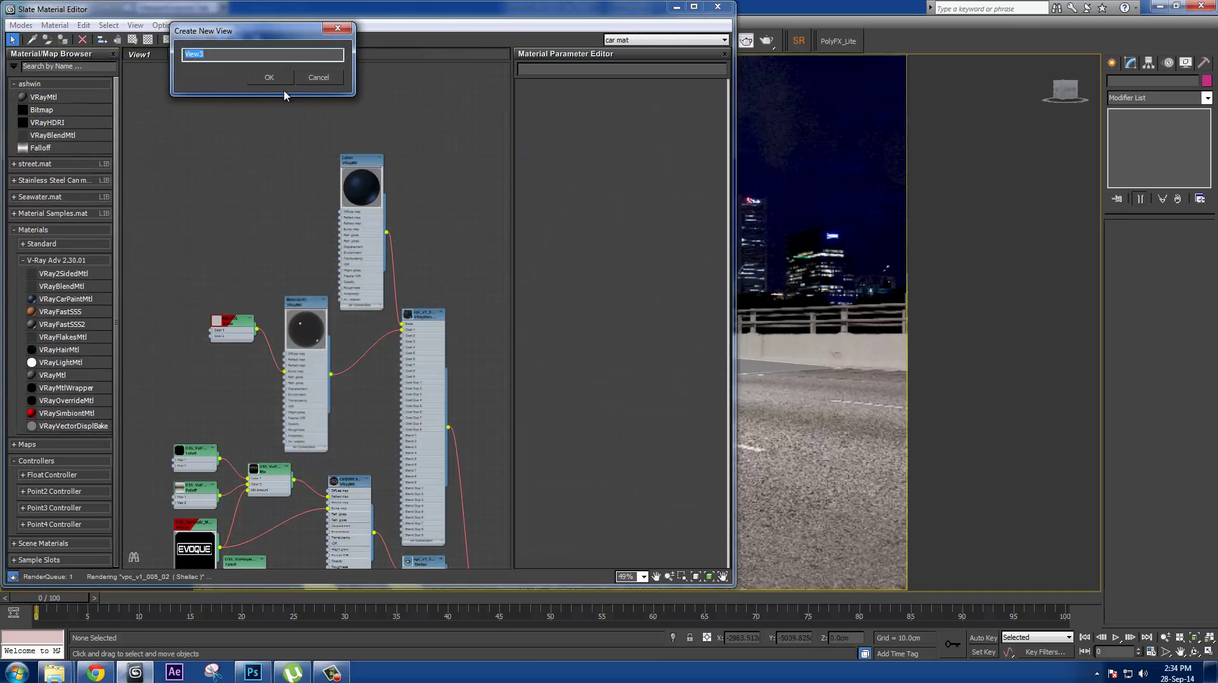
pyautogui.click(268, 76)
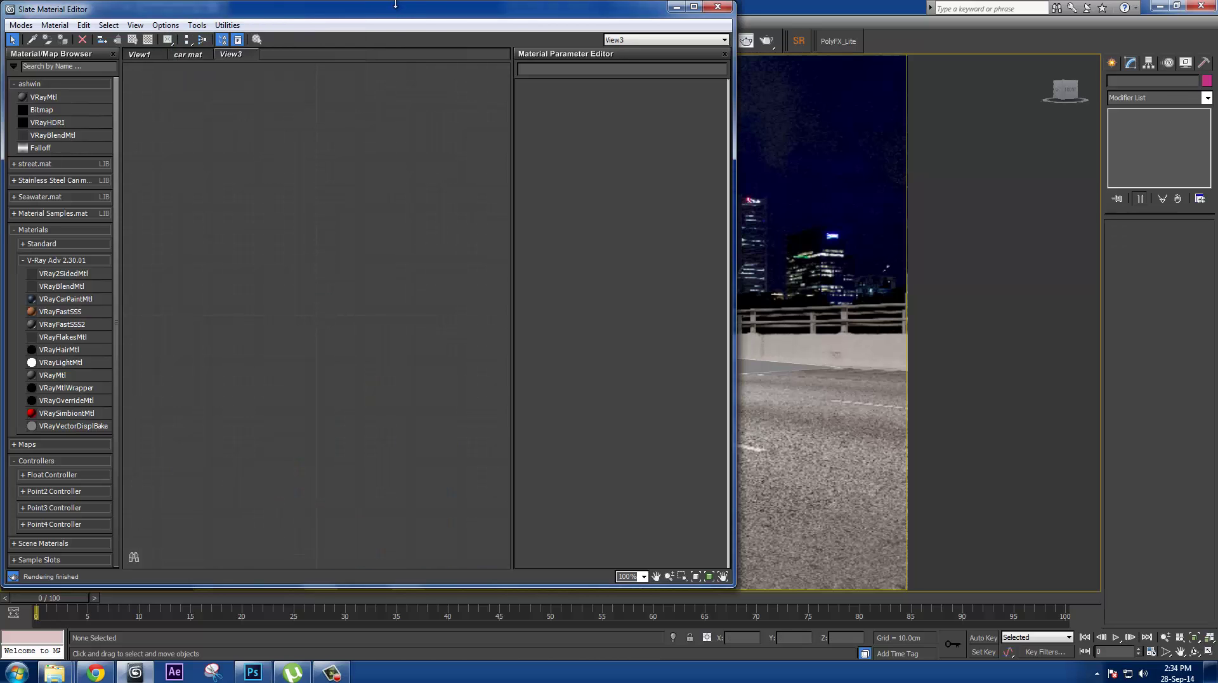
# Step: Bring the dome light's Color Correction texture into the new material view as an instance
pyautogui.moveTo(366, 8); pyautogui.dragTo(331, 157)
pyautogui.moveTo(331, 252); pyautogui.dragTo(364, 454)
pyautogui.click(493, 355)
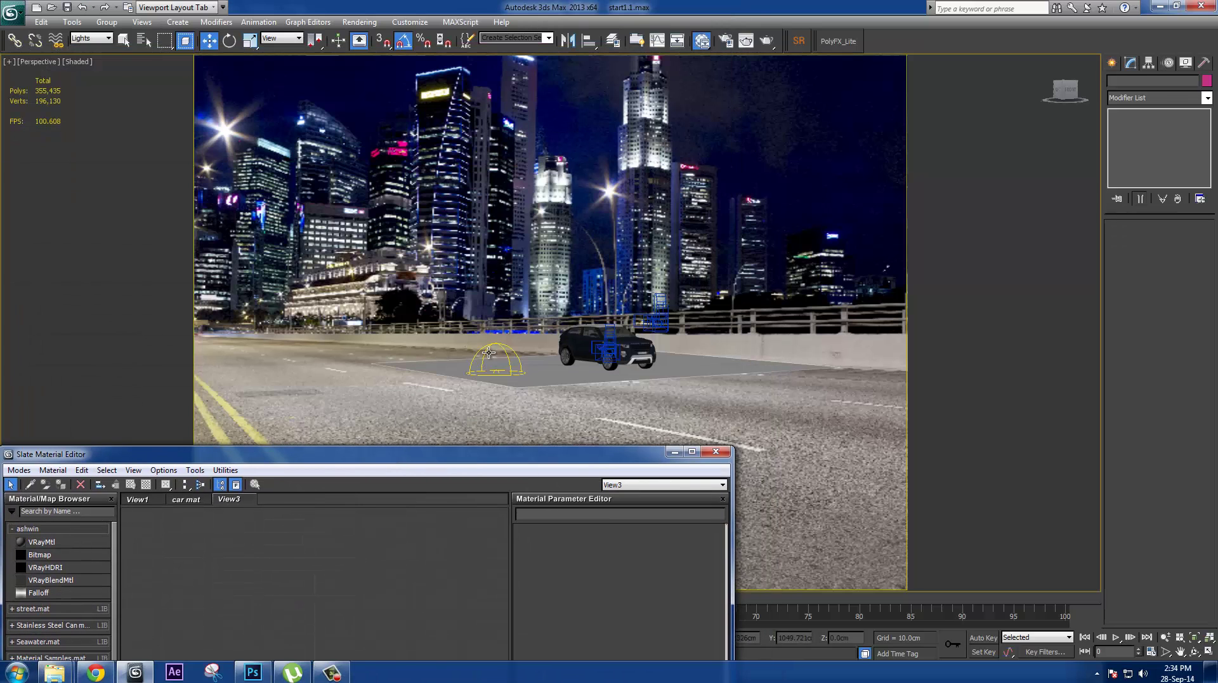
pyautogui.moveTo(1158, 359); pyautogui.dragTo(416, 550)
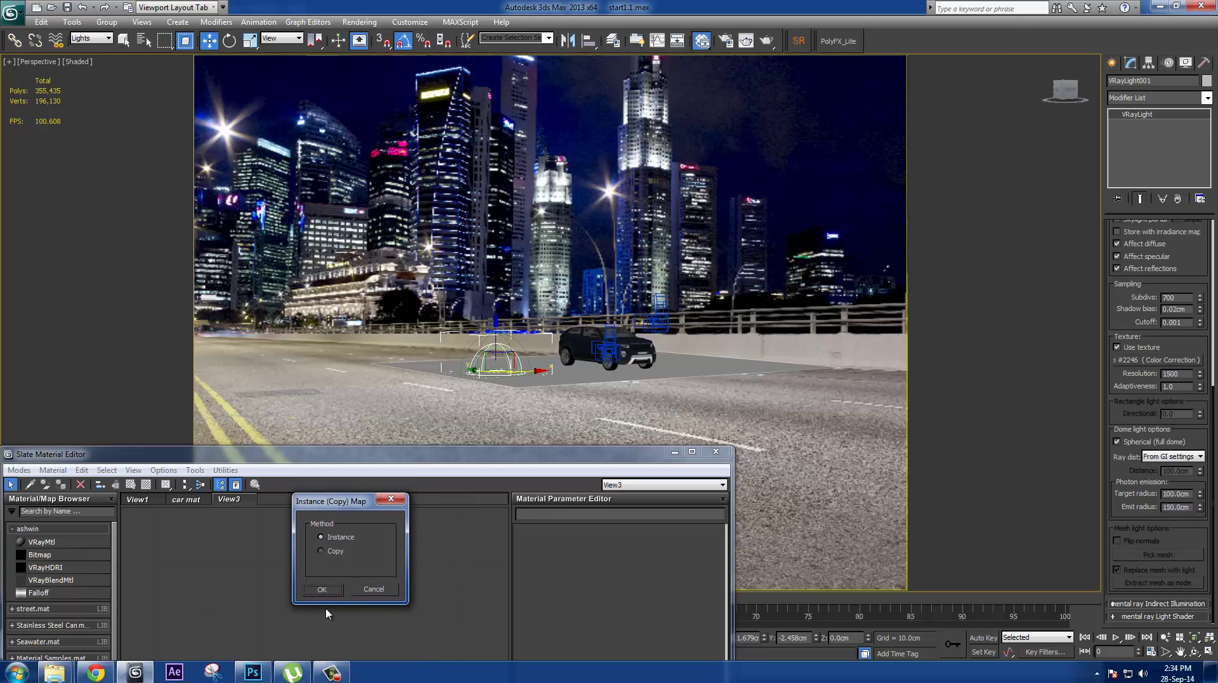
pyautogui.click(322, 590)
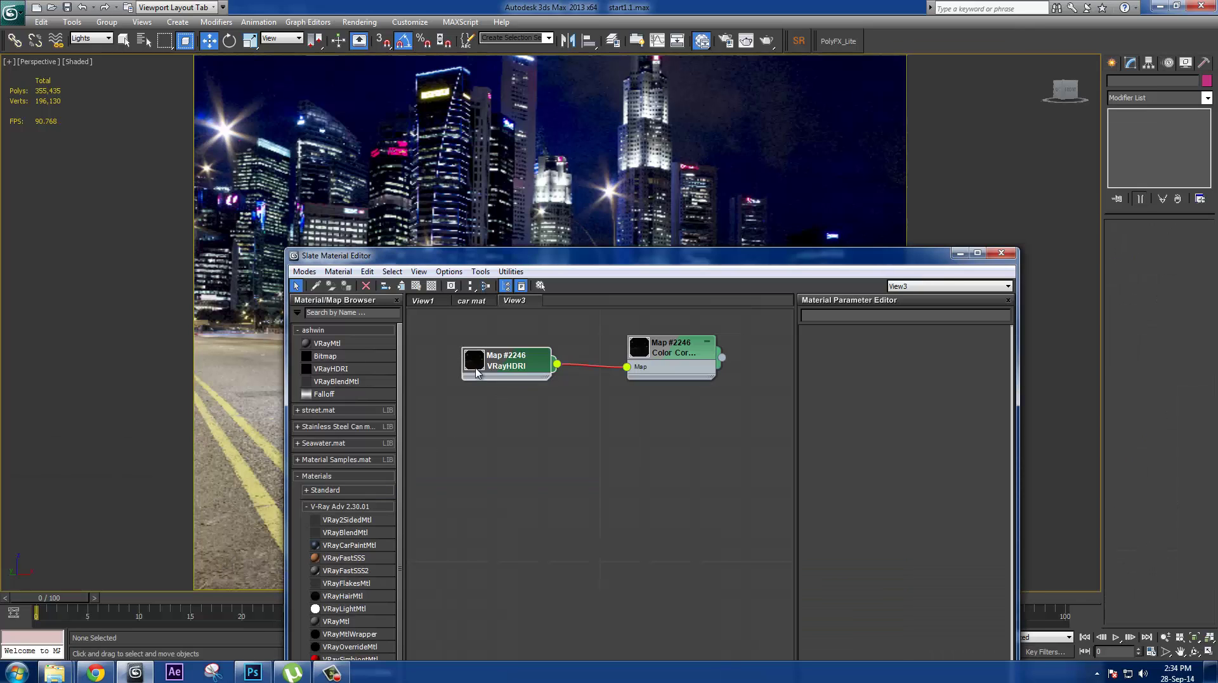
# Step: Enlarge both map node previews and examine the parameters of the Color Correction and VRayHDRI maps
pyautogui.doubleClick(474, 359)
pyautogui.doubleClick(643, 349)
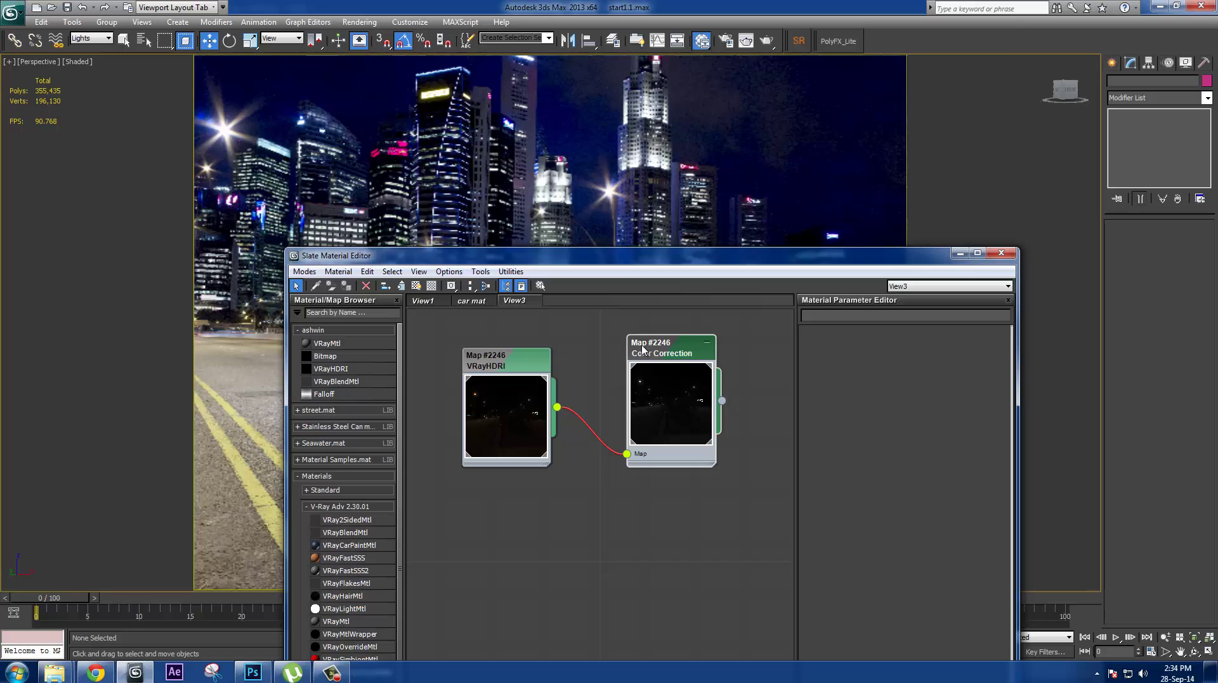
pyautogui.doubleClick(688, 354)
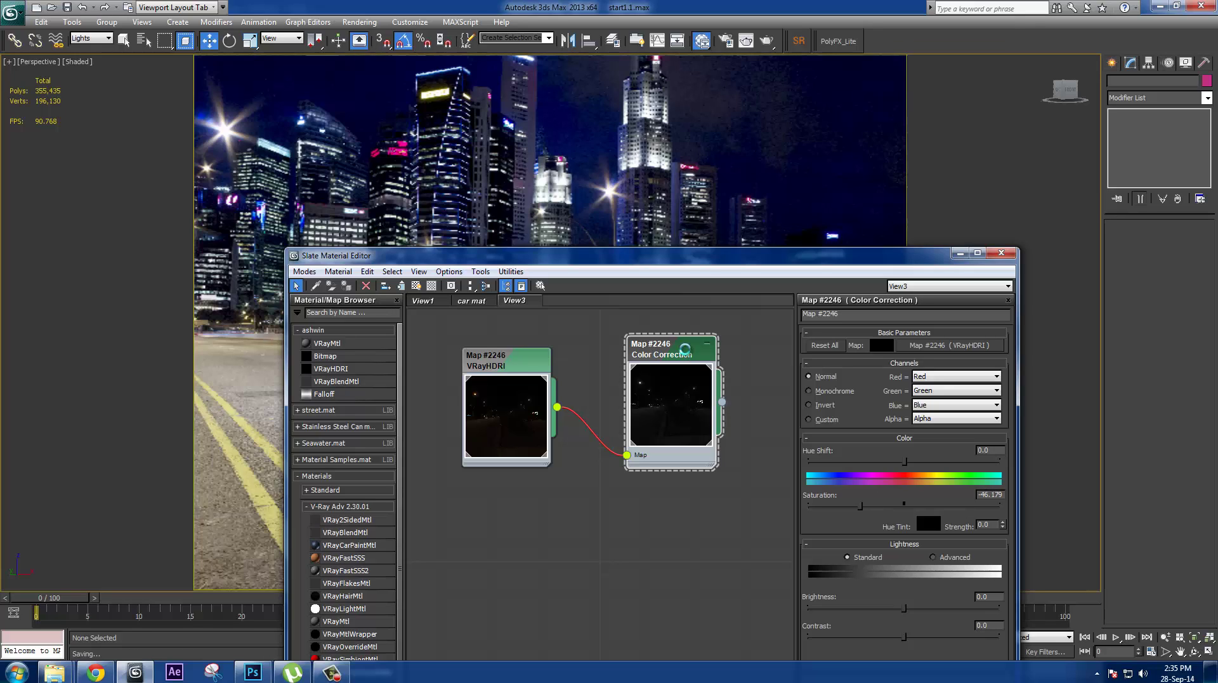
pyautogui.doubleClick(505, 366)
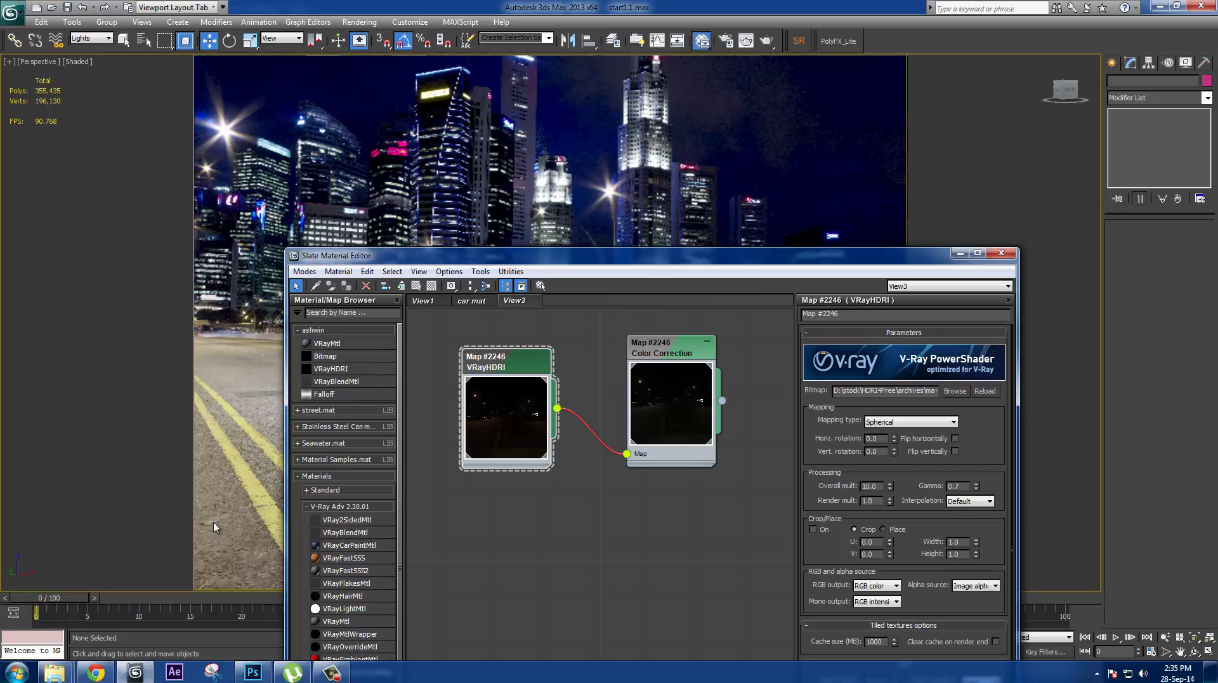
# Step: Switch to Photoshop and make the car group visible in final car comp.psd
pyautogui.click(55, 673)
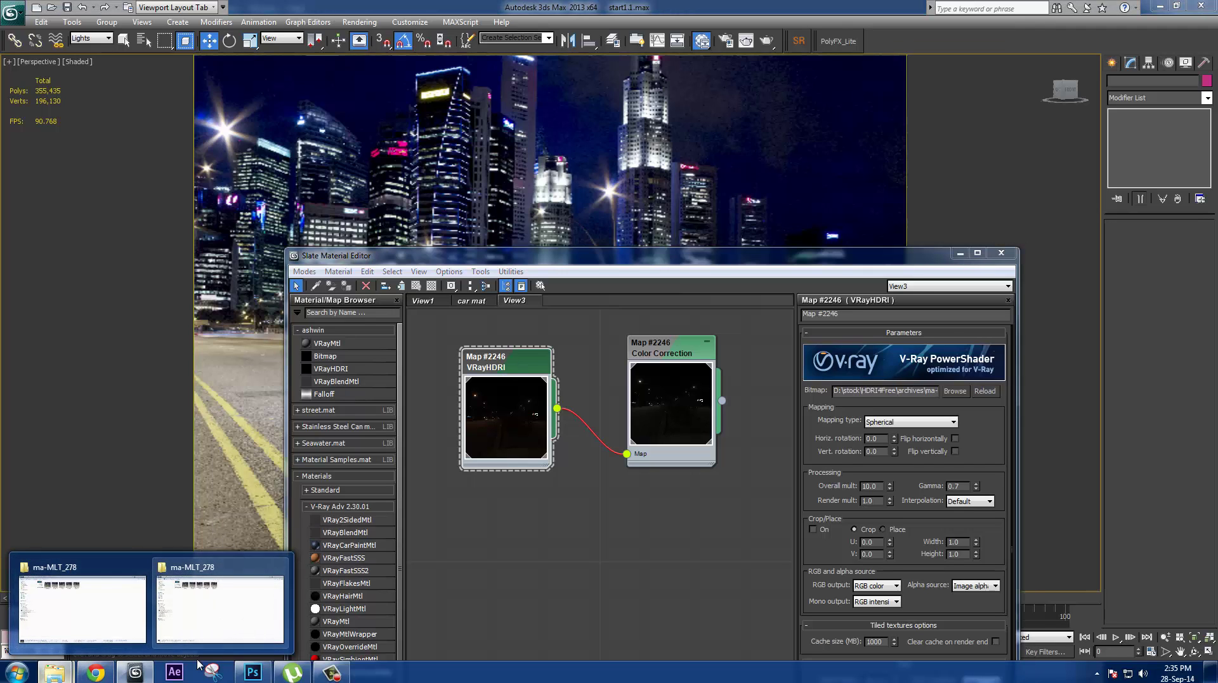
pyautogui.click(253, 671)
pyautogui.click(127, 47)
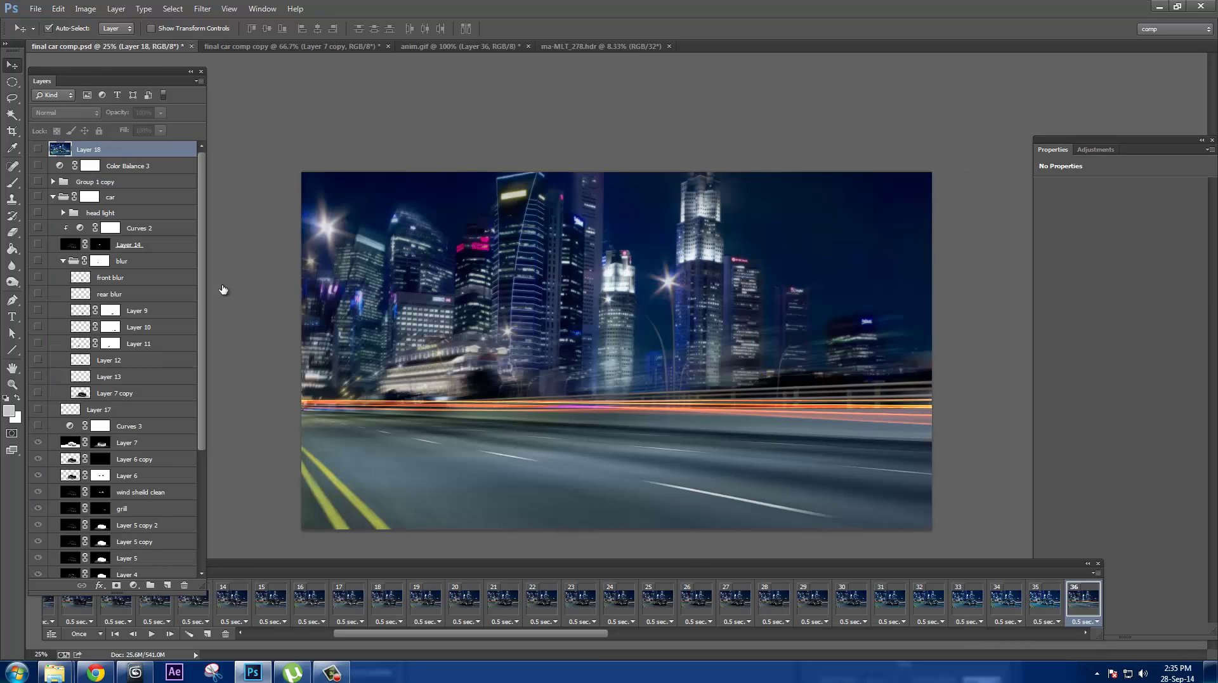
pyautogui.scroll(-5, 138, 389)
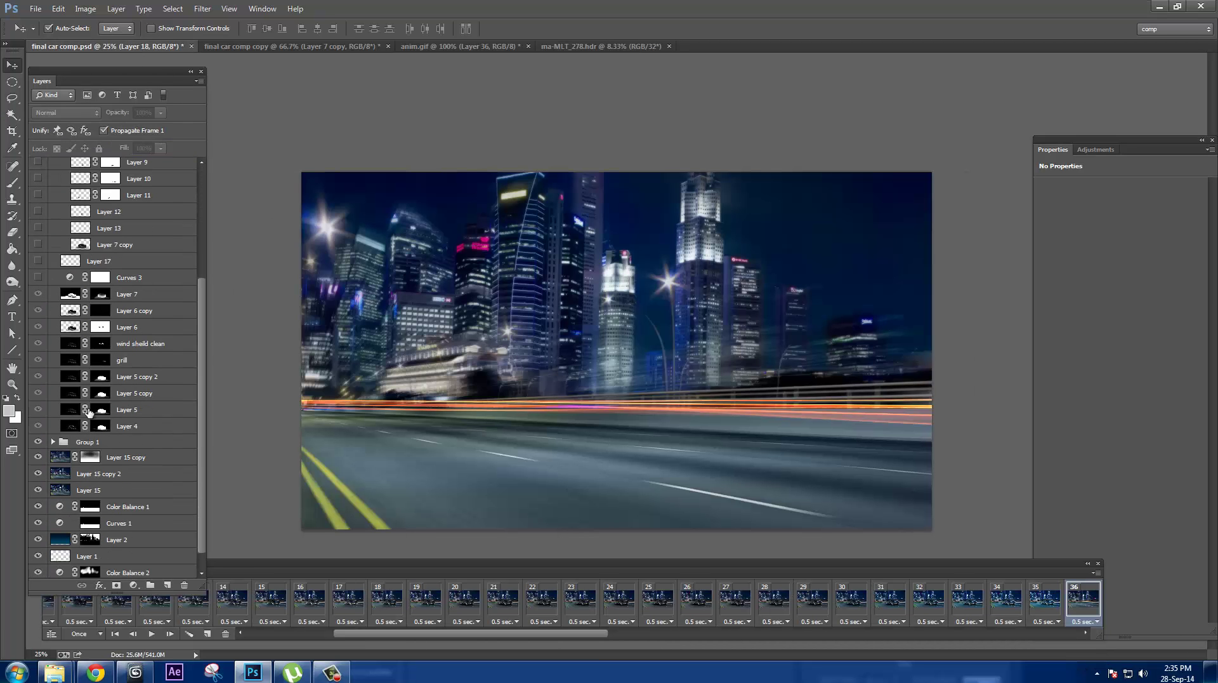
pyautogui.scroll(5, 51, 305)
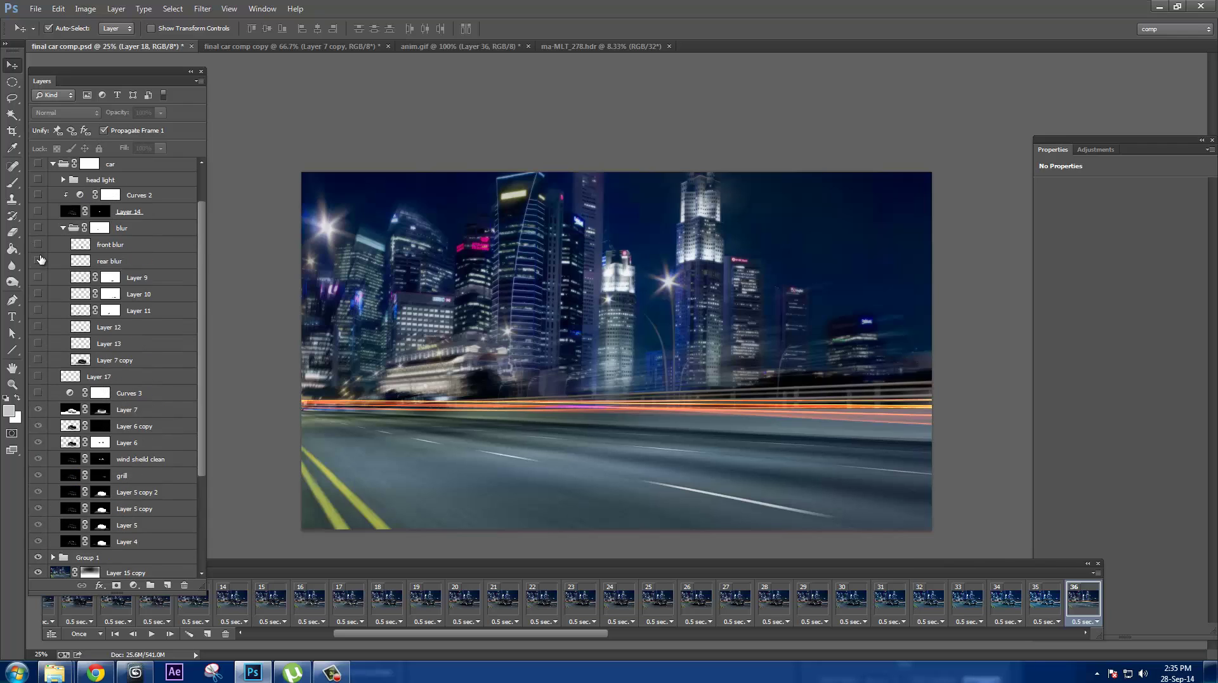
pyautogui.click(39, 213)
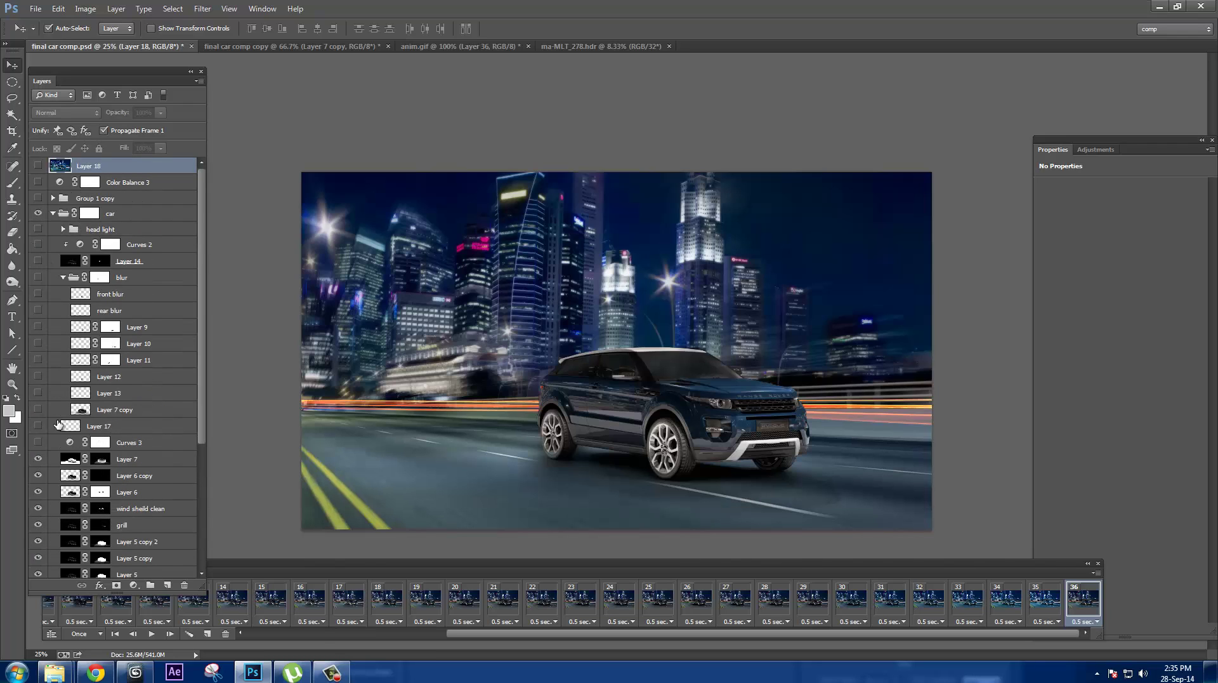
# Step: Hide the car group's layers from Layer 7 down through Layer 5, keeping Layer 4 visible
pyautogui.scroll(-1, 67, 457)
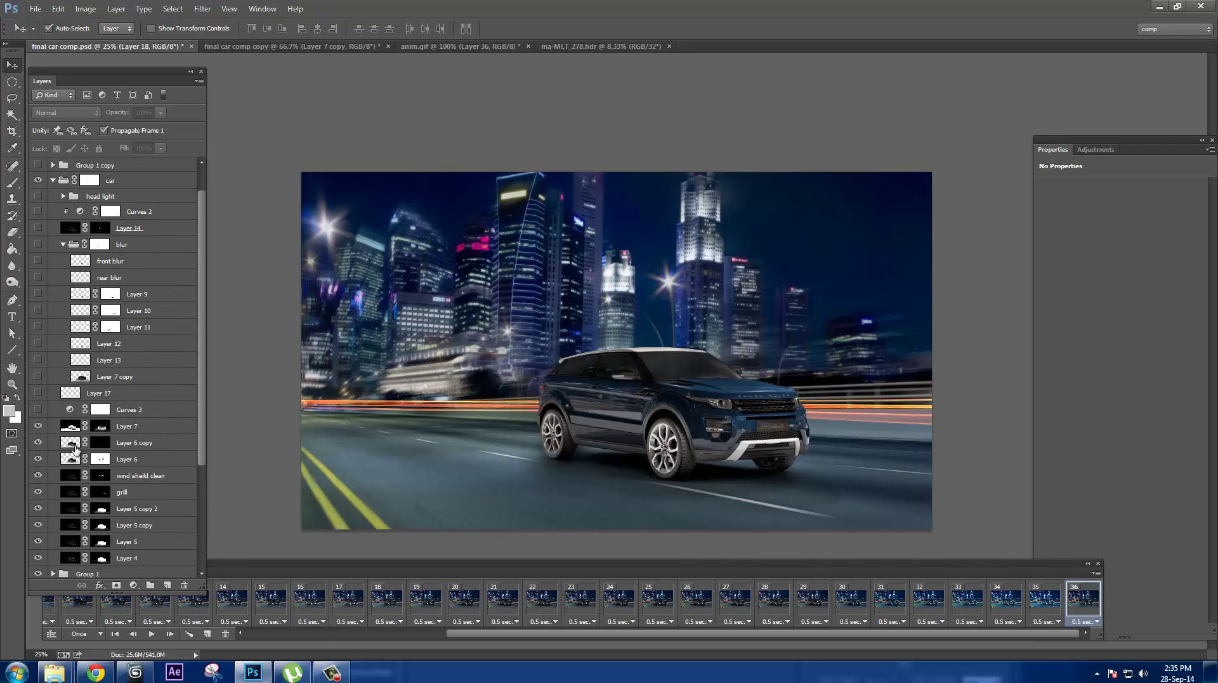
pyautogui.scroll(-2, 63, 249)
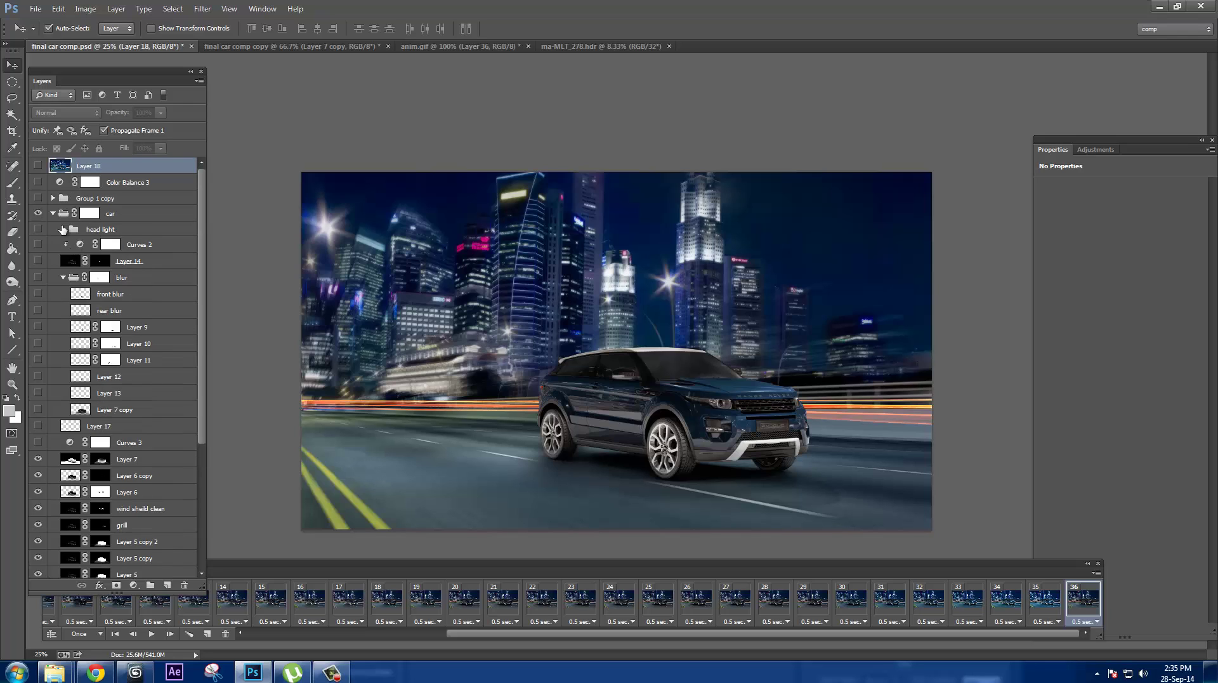
pyautogui.scroll(-1, 81, 446)
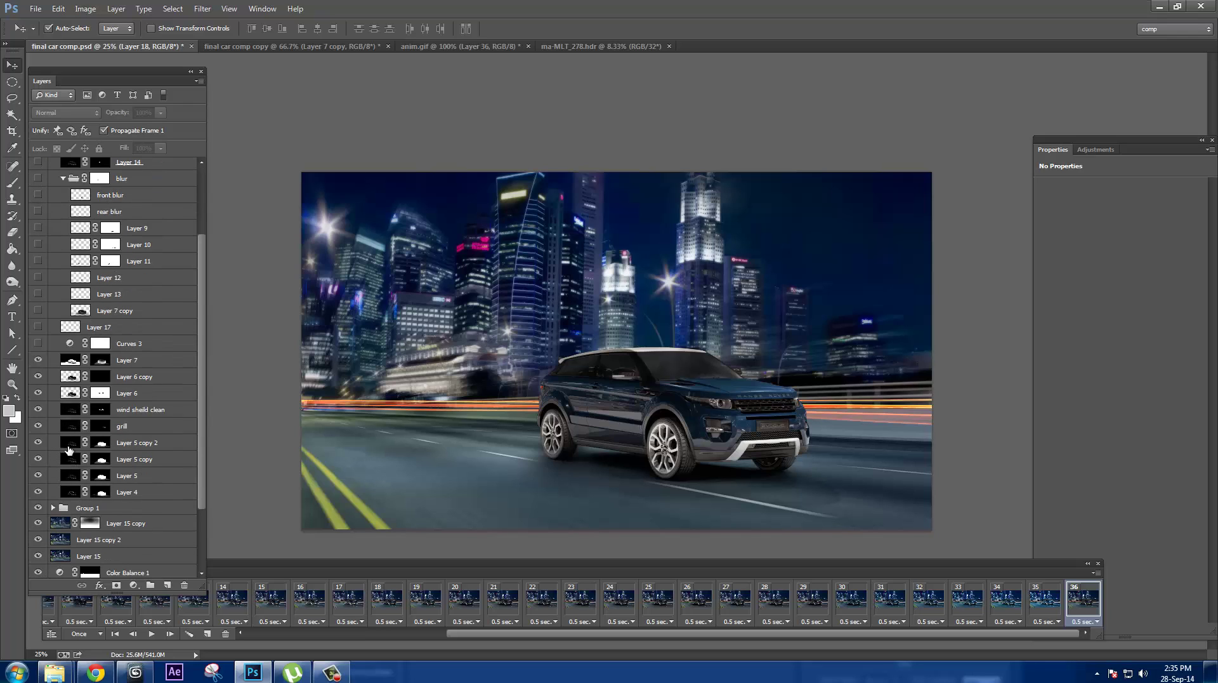
pyautogui.moveTo(38, 364); pyautogui.dragTo(37, 496)
pyautogui.click(37, 493)
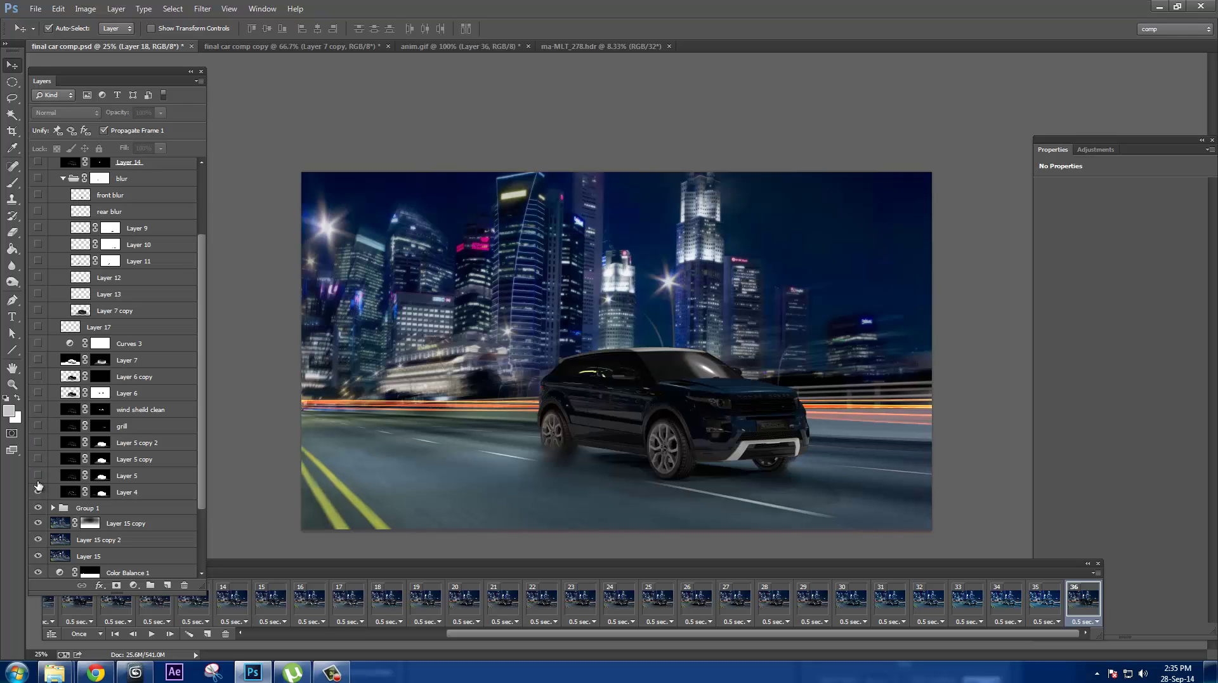
# Step: Toggle Layer 5 and Layer 5 copy on and off to compare their lighting on the car, leaving both shown
pyautogui.click(38, 476)
pyautogui.click(38, 476)
pyautogui.click(38, 476)
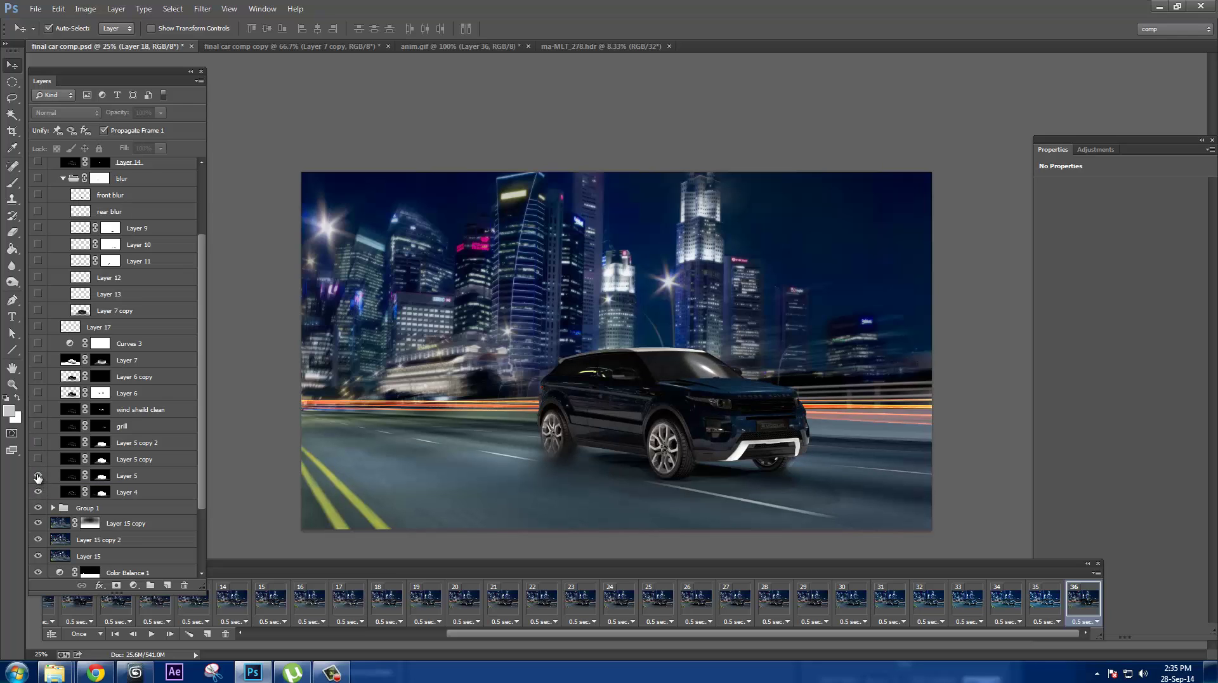
pyautogui.click(38, 459)
pyautogui.click(38, 459)
pyautogui.click(38, 459)
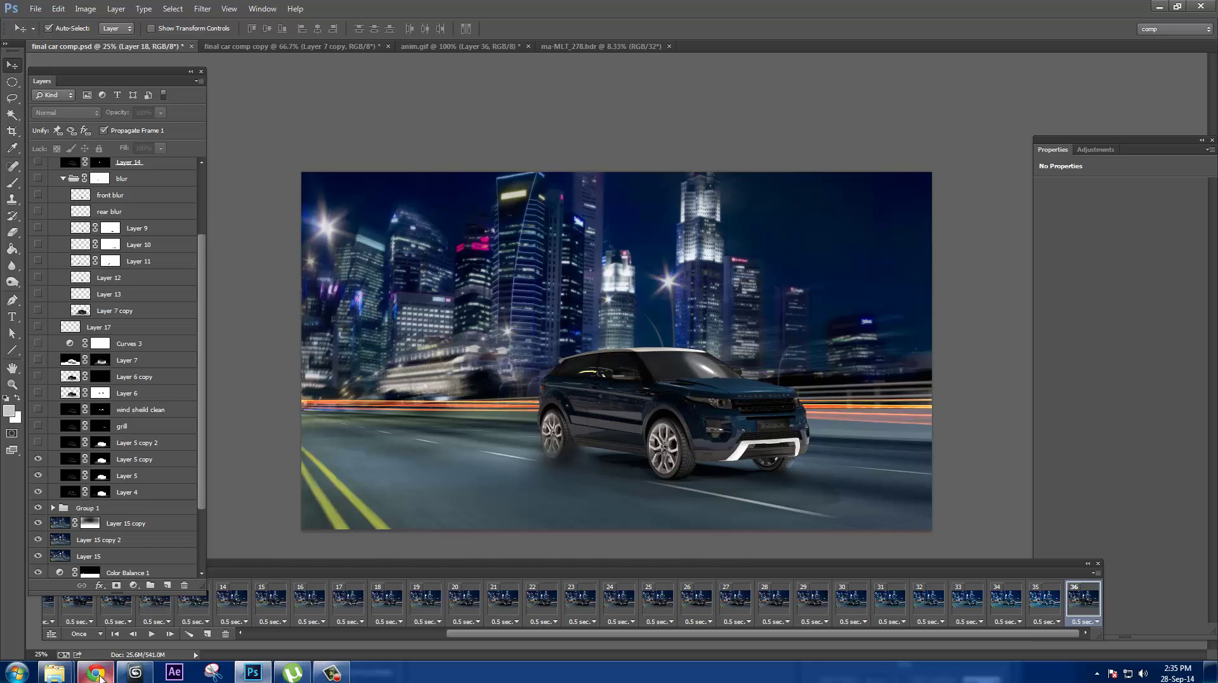
# Step: Check the VRayHDRI settings in 3ds Max, and back in Photoshop isolate Layer 4 as the car group's only visible layer
pyautogui.click(136, 671)
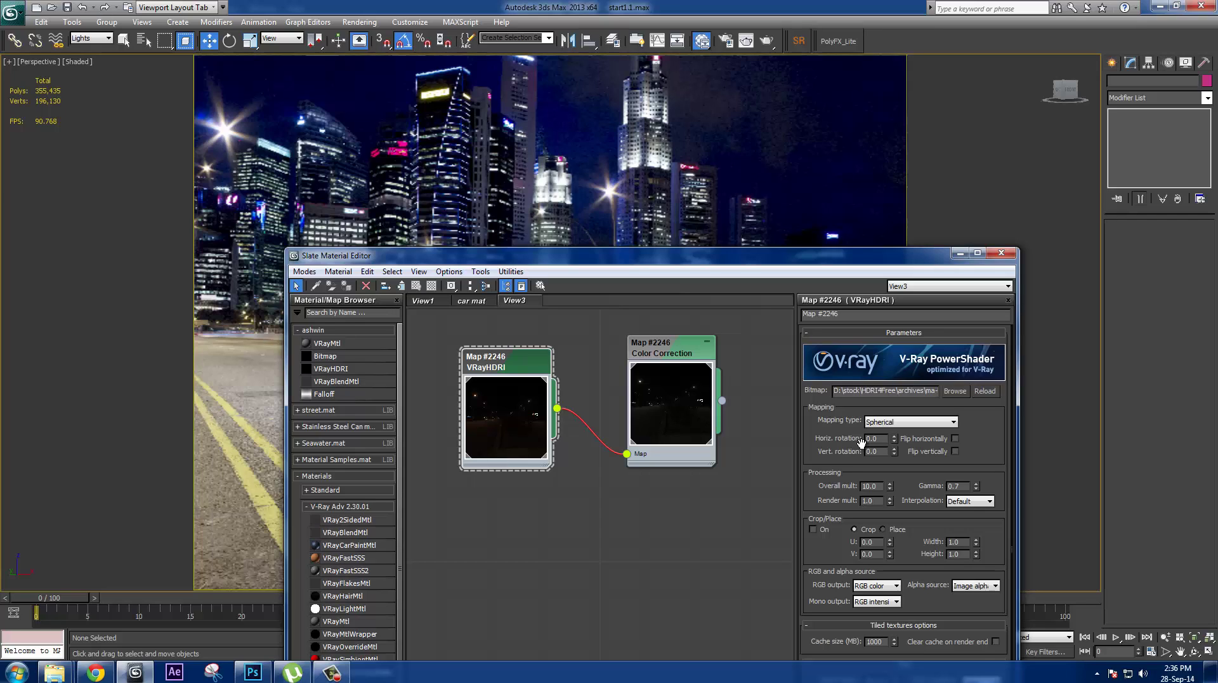
pyautogui.click(253, 671)
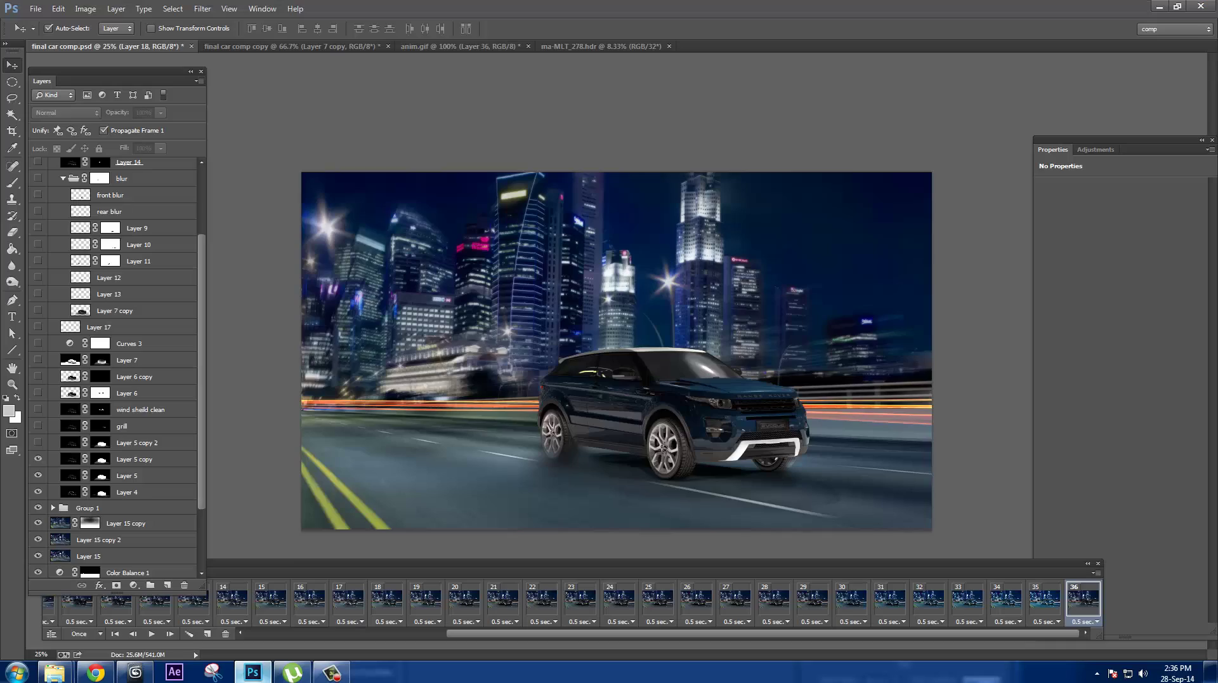
pyautogui.scroll(-2, 124, 456)
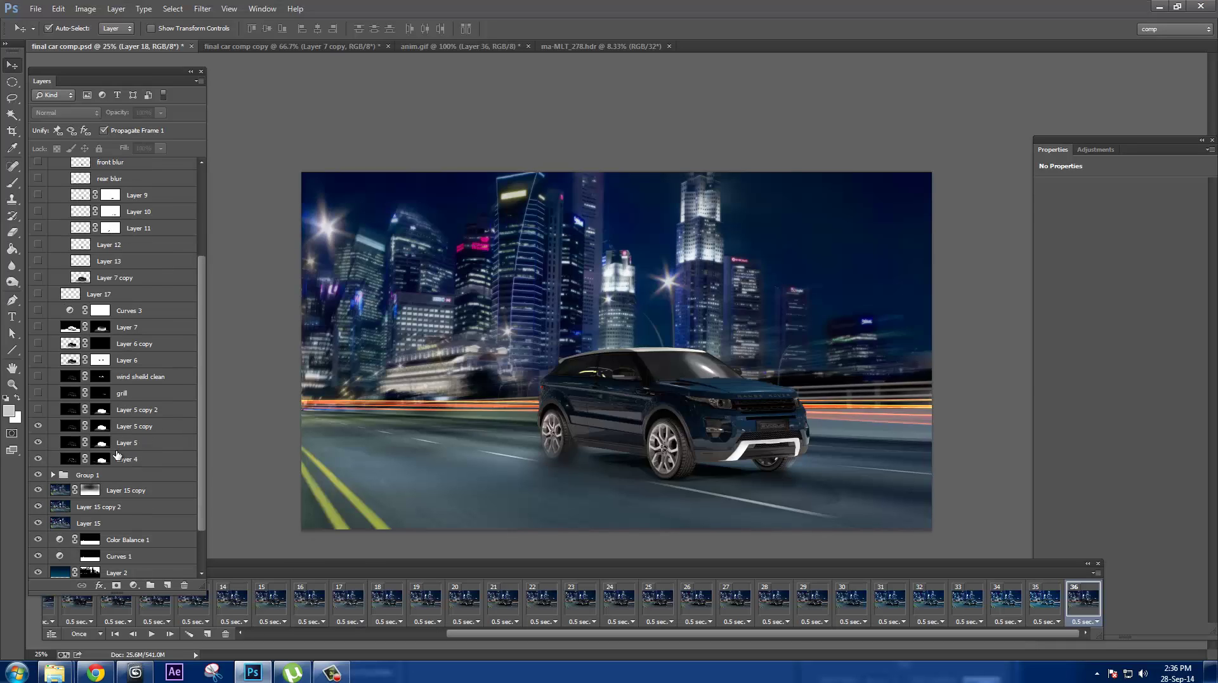
pyautogui.scroll(-3, 44, 418)
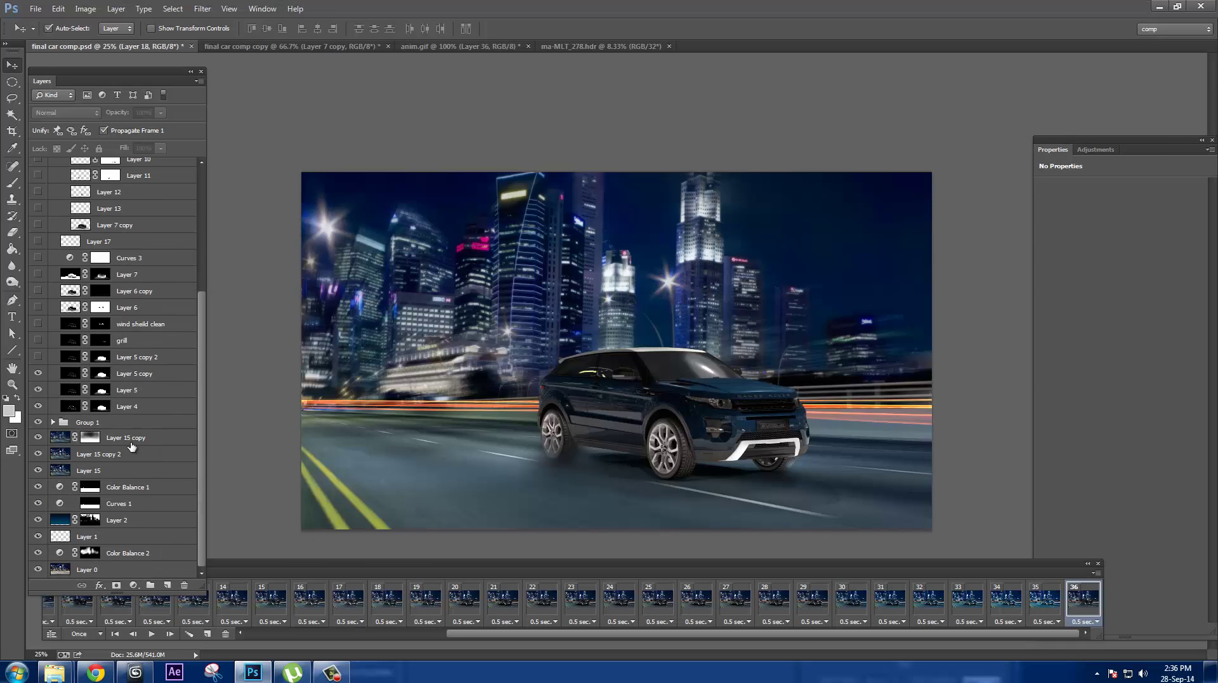
pyautogui.scroll(2, 45, 411)
pyautogui.click(38, 406)
pyautogui.click(38, 422)
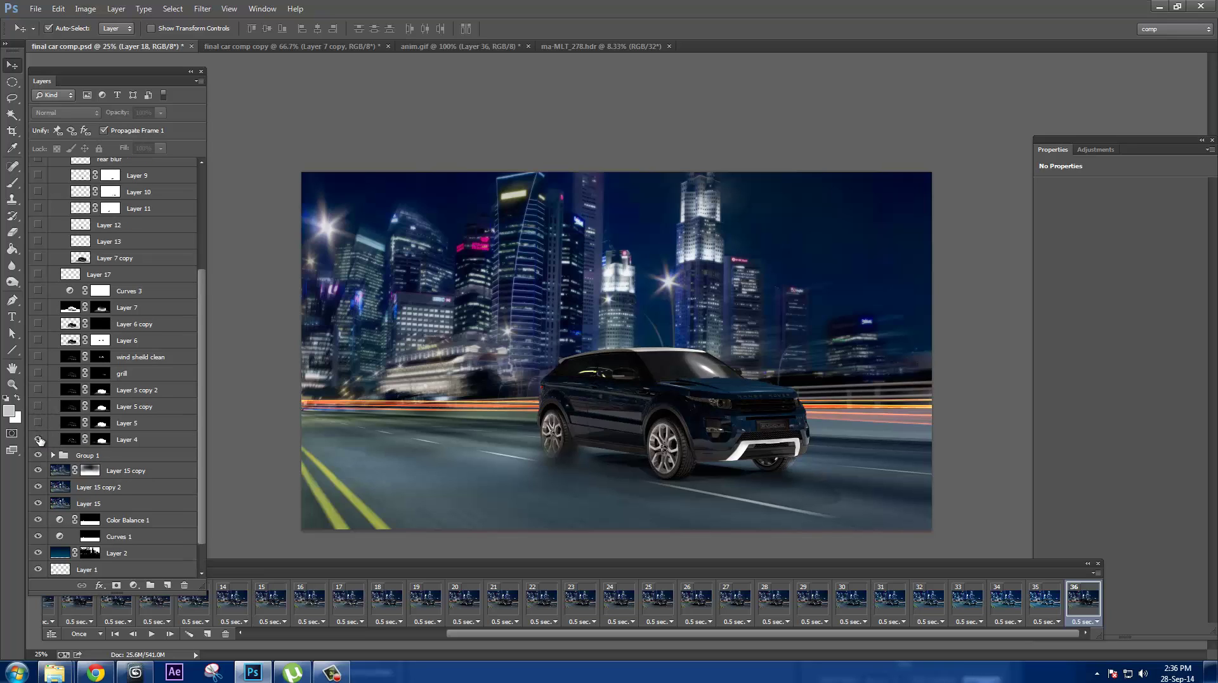
pyautogui.click(38, 439)
pyautogui.click(38, 439)
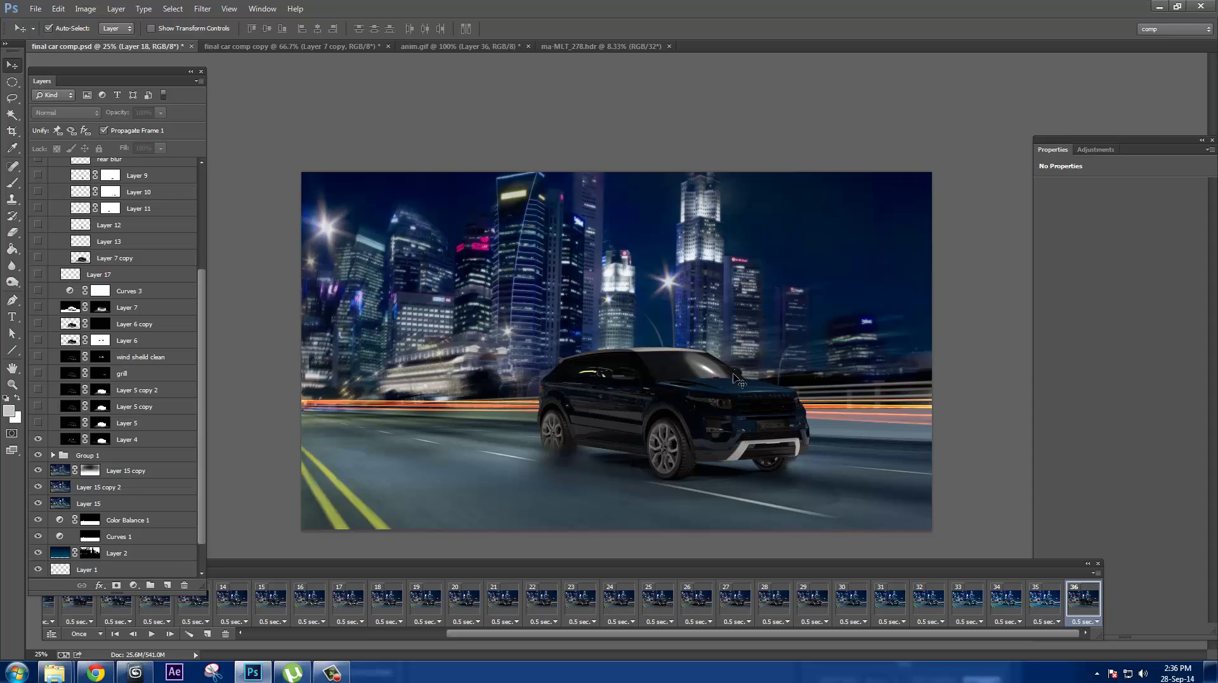
# Step: Show the car's render layers one by one from Layer 5 up to the grill and wind sheild clean layers
pyautogui.click(38, 422)
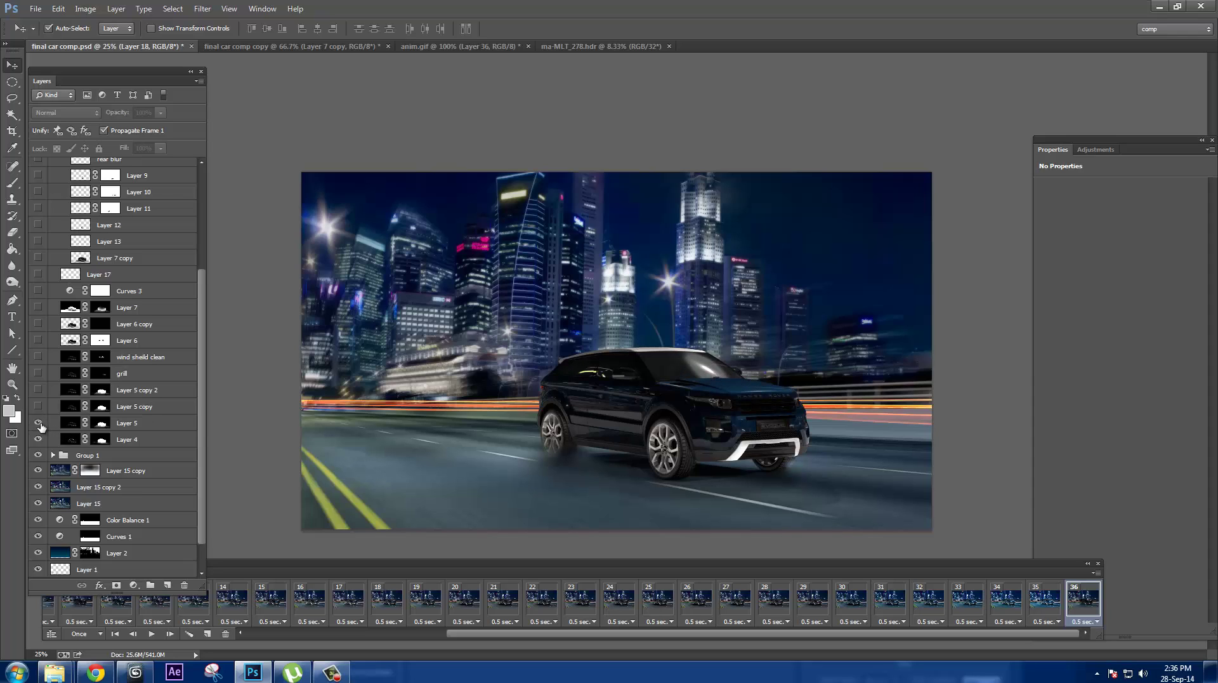
pyautogui.click(38, 406)
pyautogui.click(38, 390)
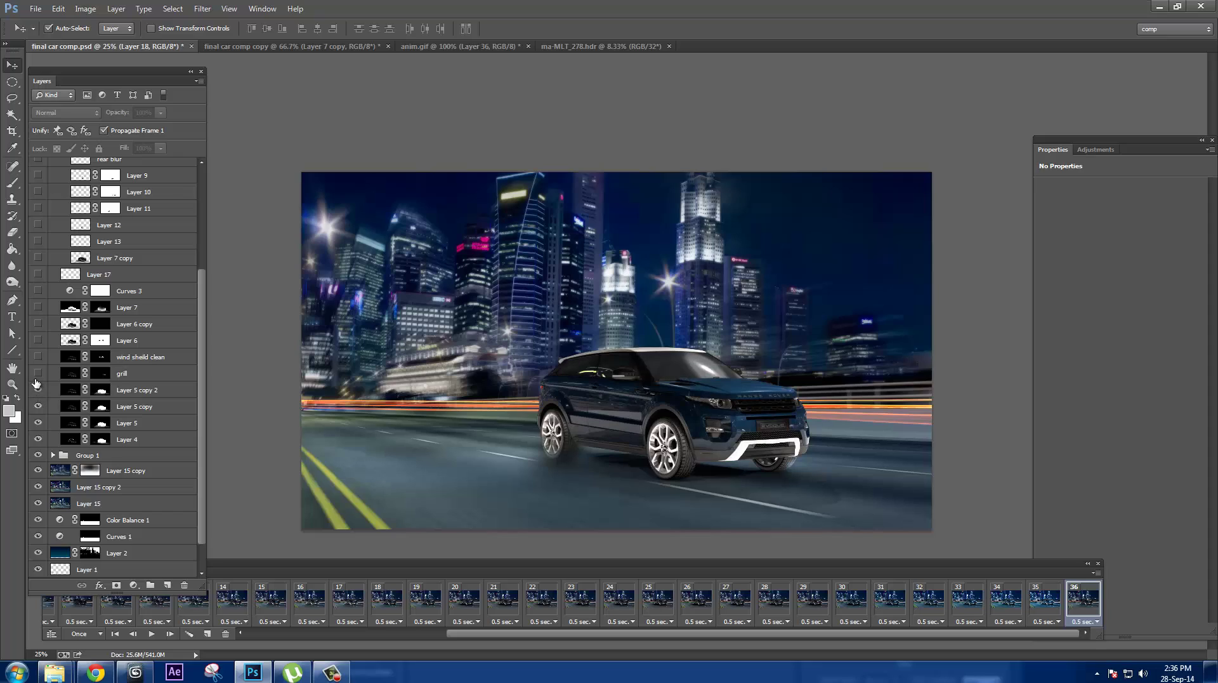
pyautogui.click(38, 373)
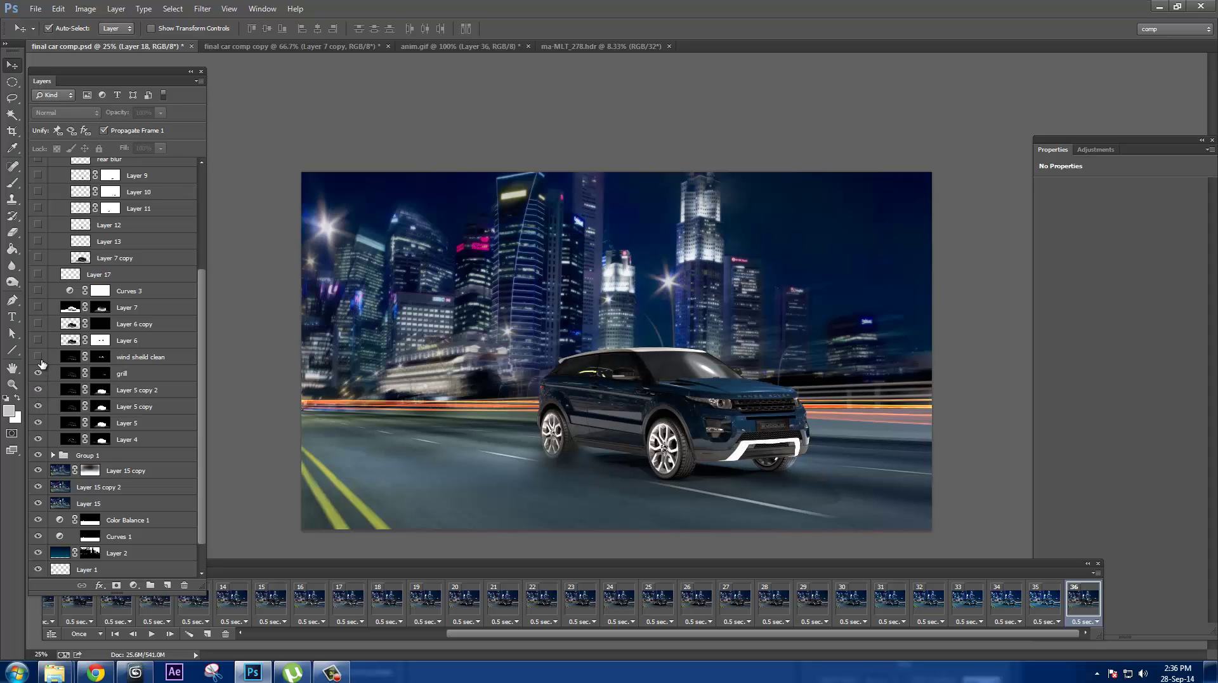
pyautogui.click(38, 356)
pyautogui.click(38, 357)
pyautogui.click(39, 356)
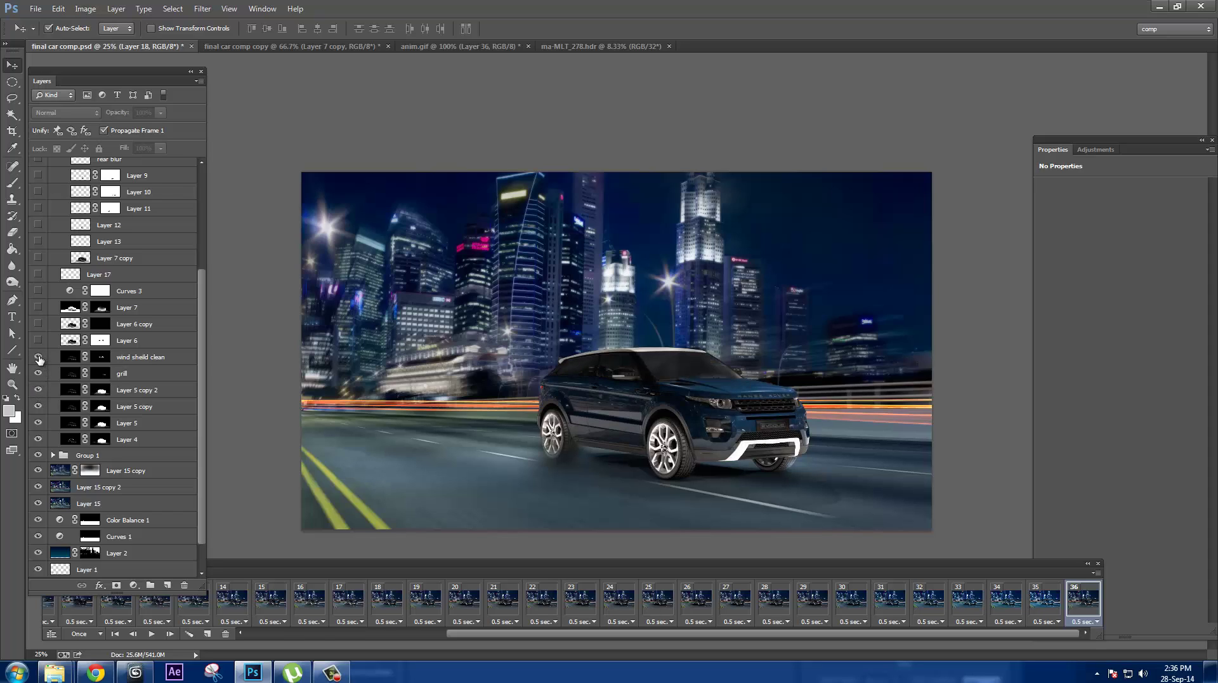
# Step: Hide the wind sheild clean, grill, Layer 5 copy 2, Layer 5 copy and Layer 5 layers, keeping Layer 4 visible
pyautogui.click(38, 373)
pyautogui.click(38, 356)
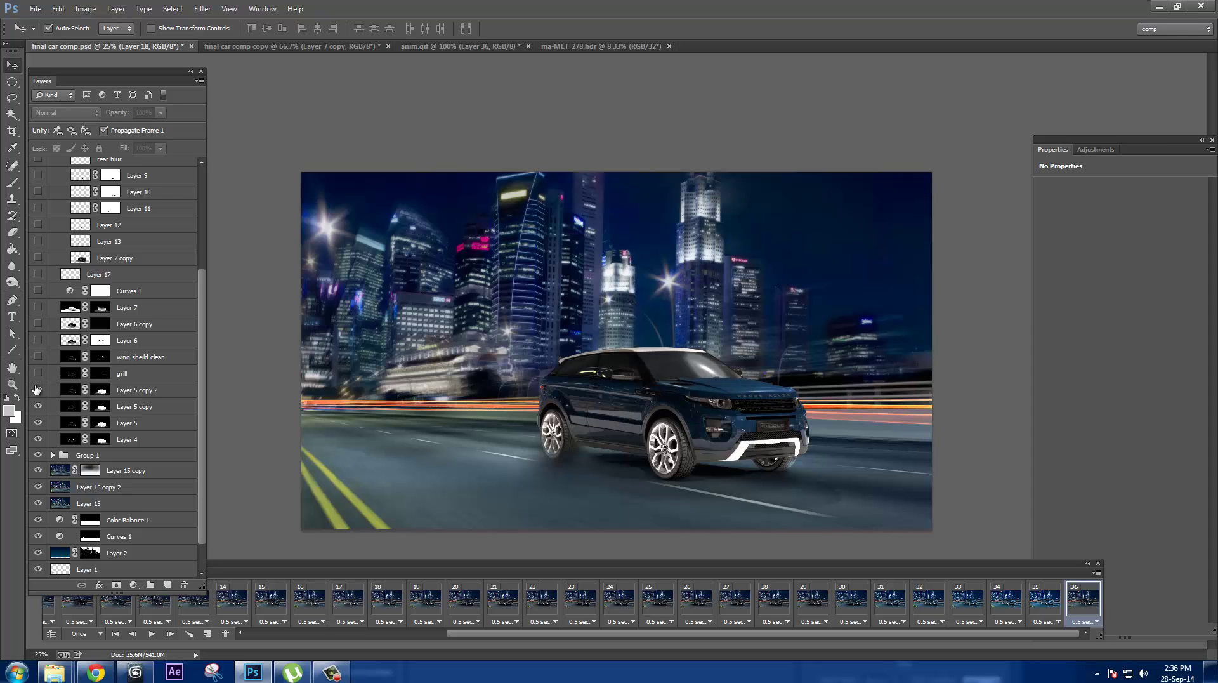
pyautogui.click(38, 390)
pyautogui.click(38, 390)
pyautogui.click(38, 390)
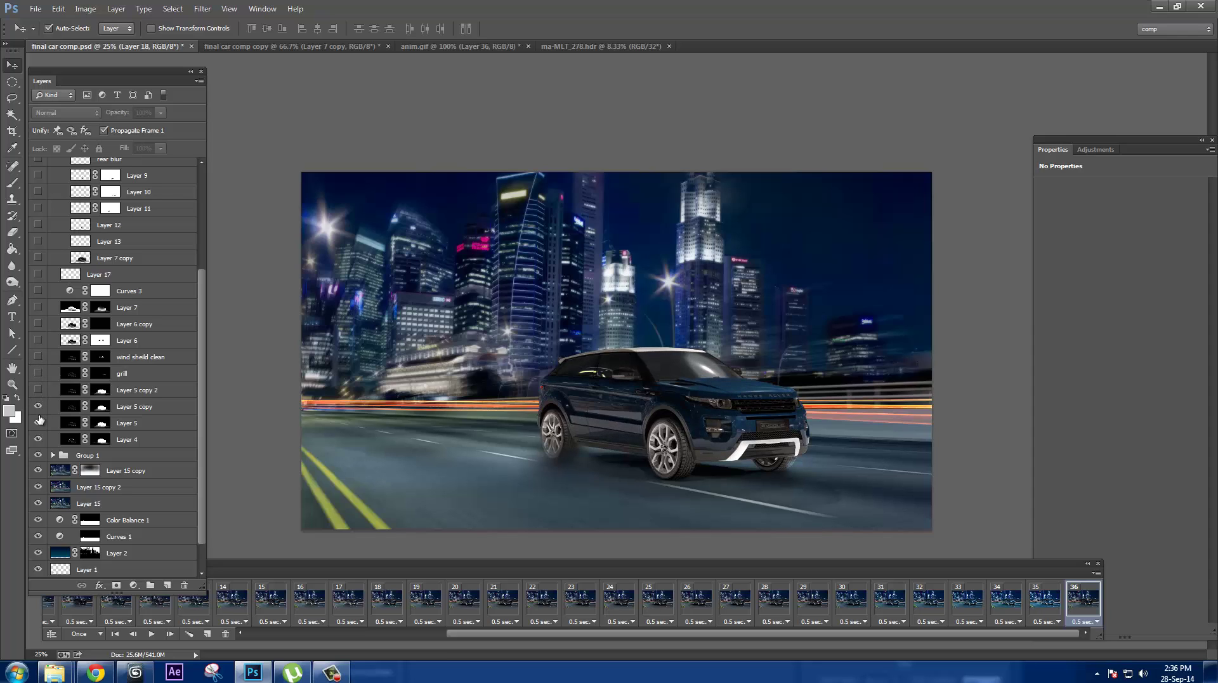
pyautogui.click(38, 406)
pyautogui.click(38, 422)
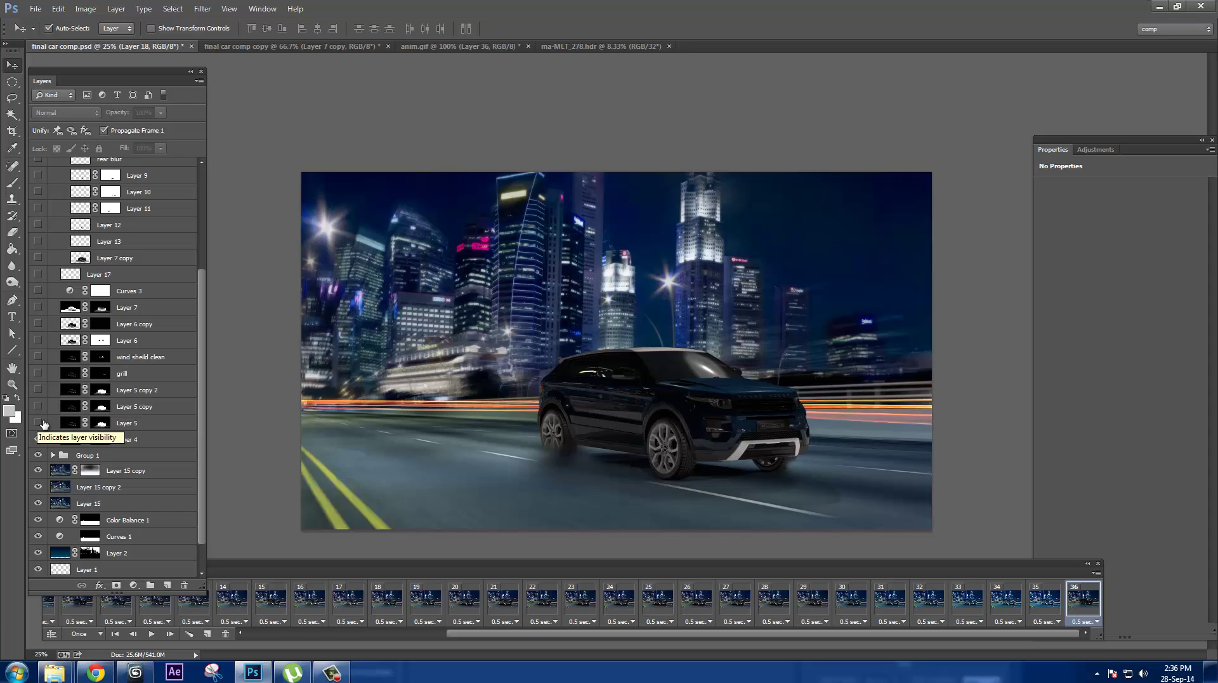
# Step: Compare the car with Layer 5 on and off, and show Layer 5, Layer 5 copy and Layer 5 copy 2
pyautogui.click(38, 423)
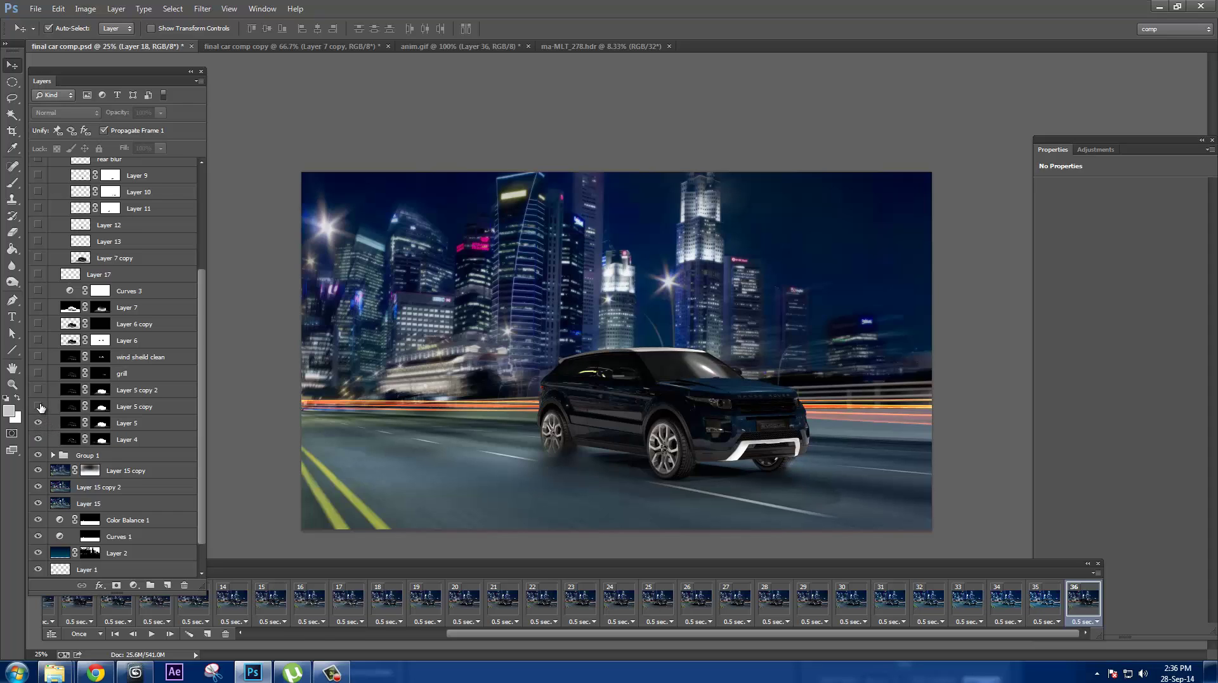
pyautogui.click(38, 423)
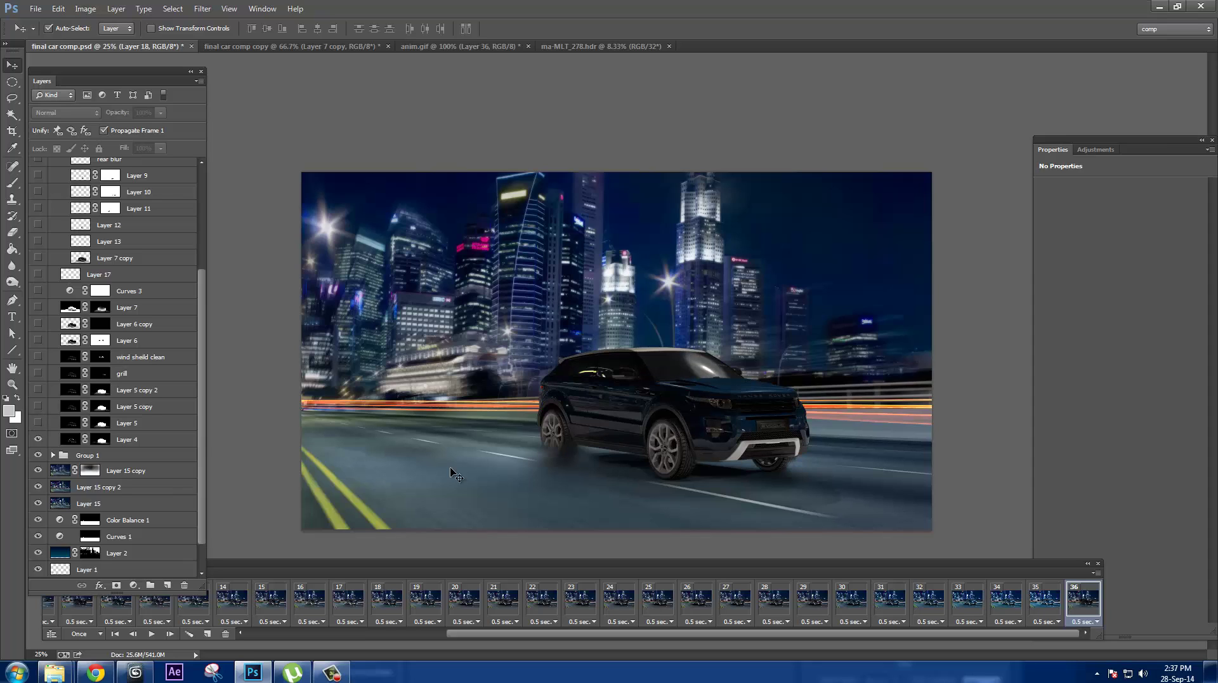
pyautogui.click(38, 423)
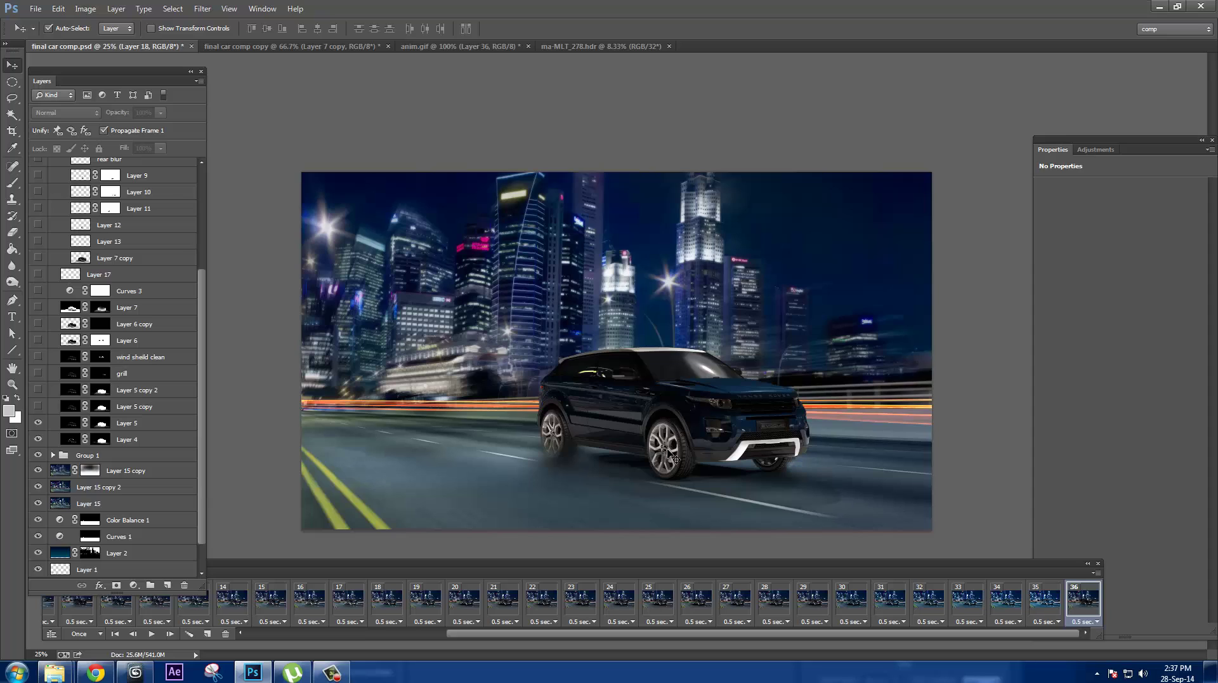
pyautogui.click(38, 406)
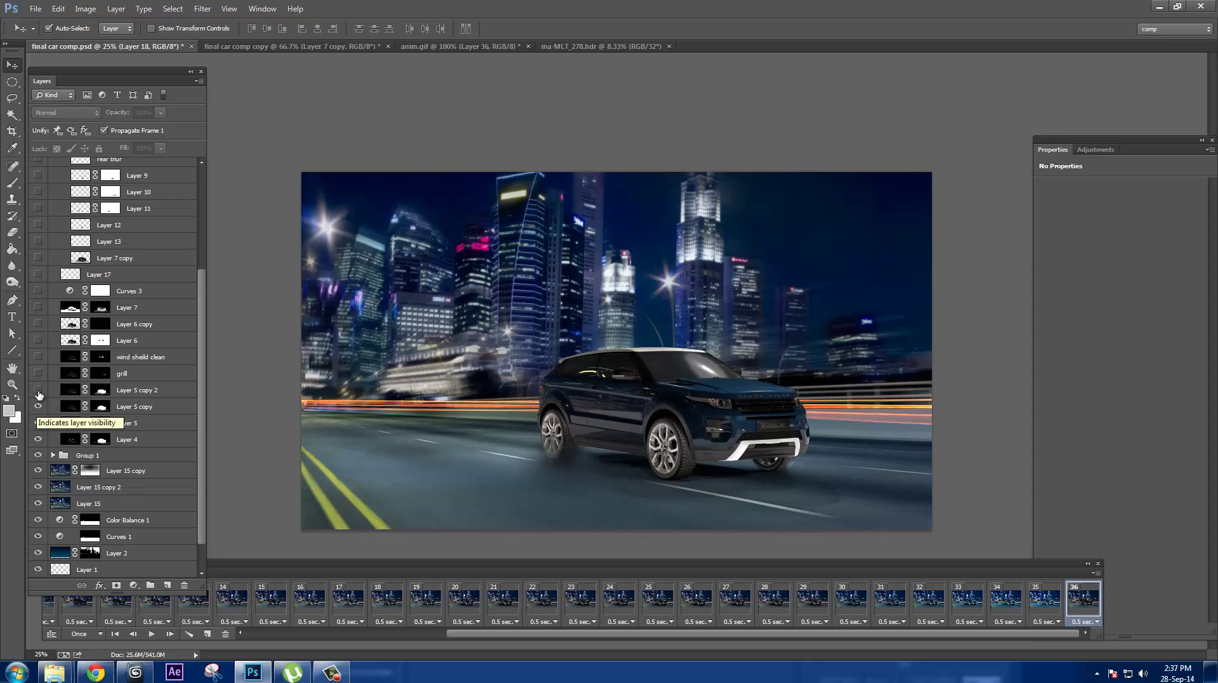
pyautogui.click(38, 390)
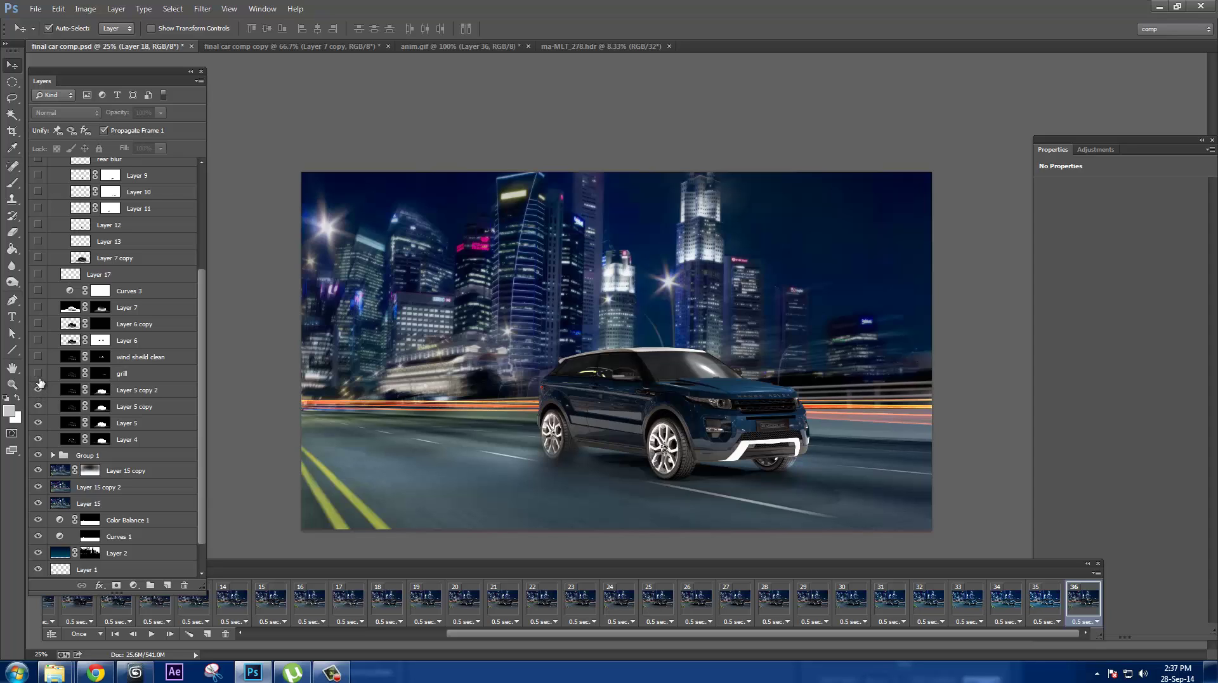
# Step: Show the grill layer, compare the car with Layer 5 copy 2 off and on, and select the grill layer
pyautogui.click(127, 393)
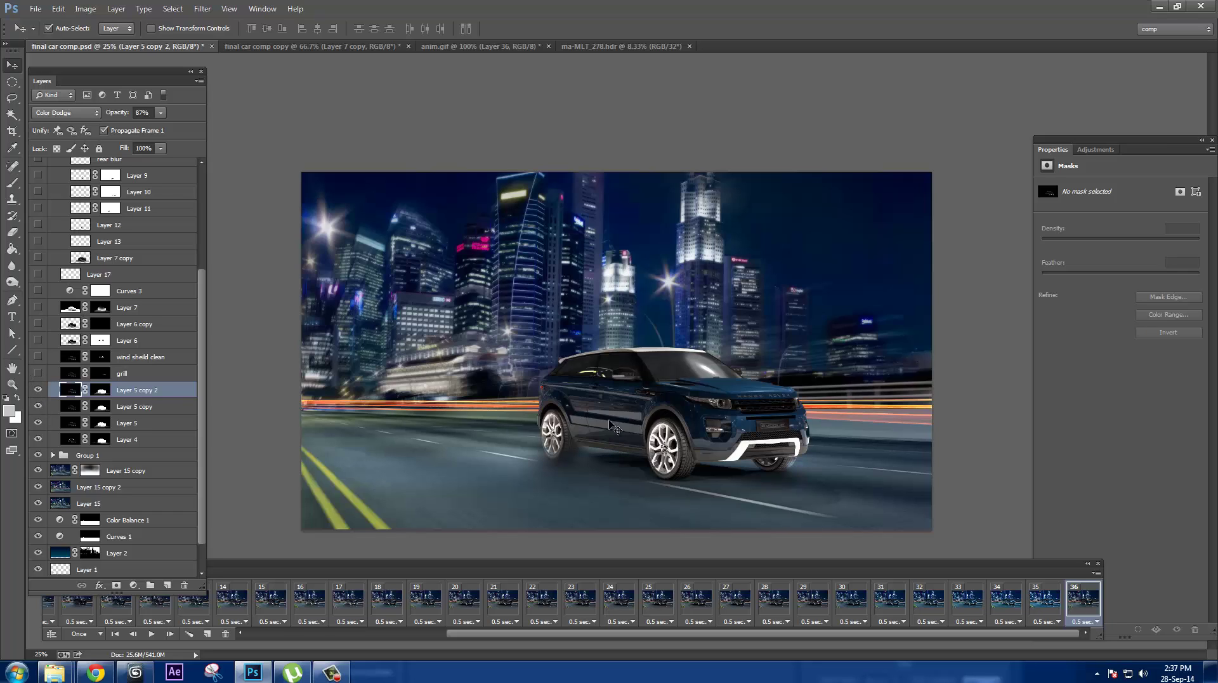
pyautogui.click(38, 373)
pyautogui.click(38, 373)
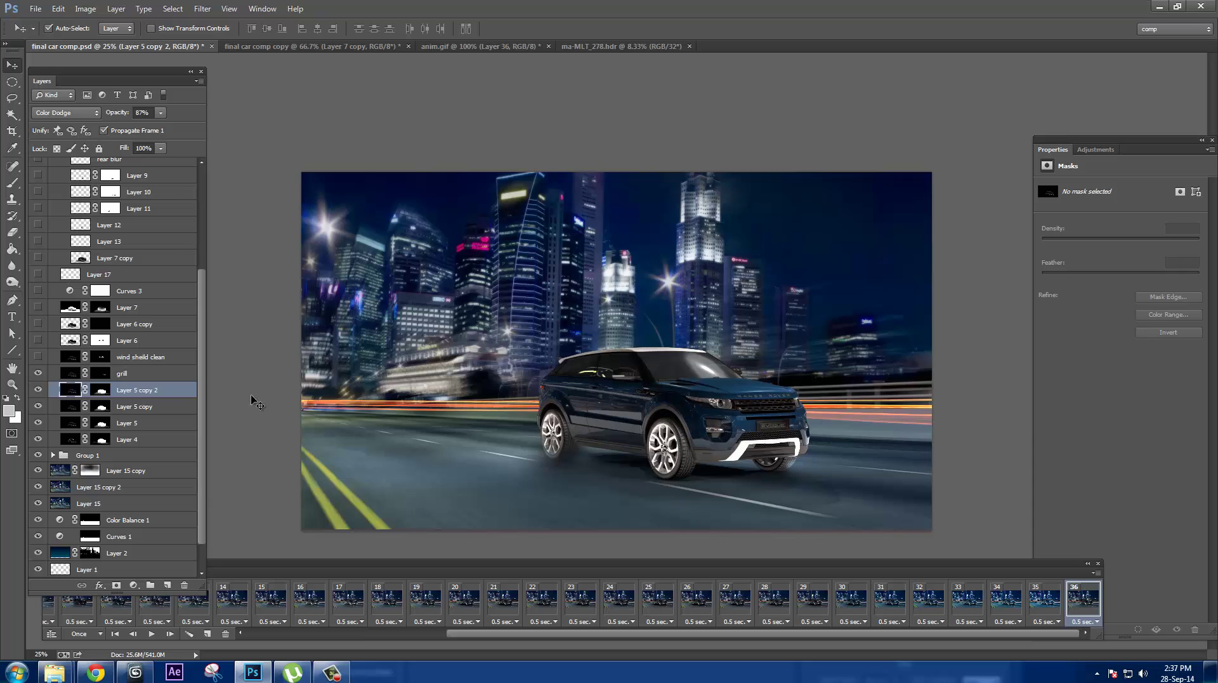
pyautogui.click(38, 389)
pyautogui.click(38, 389)
pyautogui.click(70, 375)
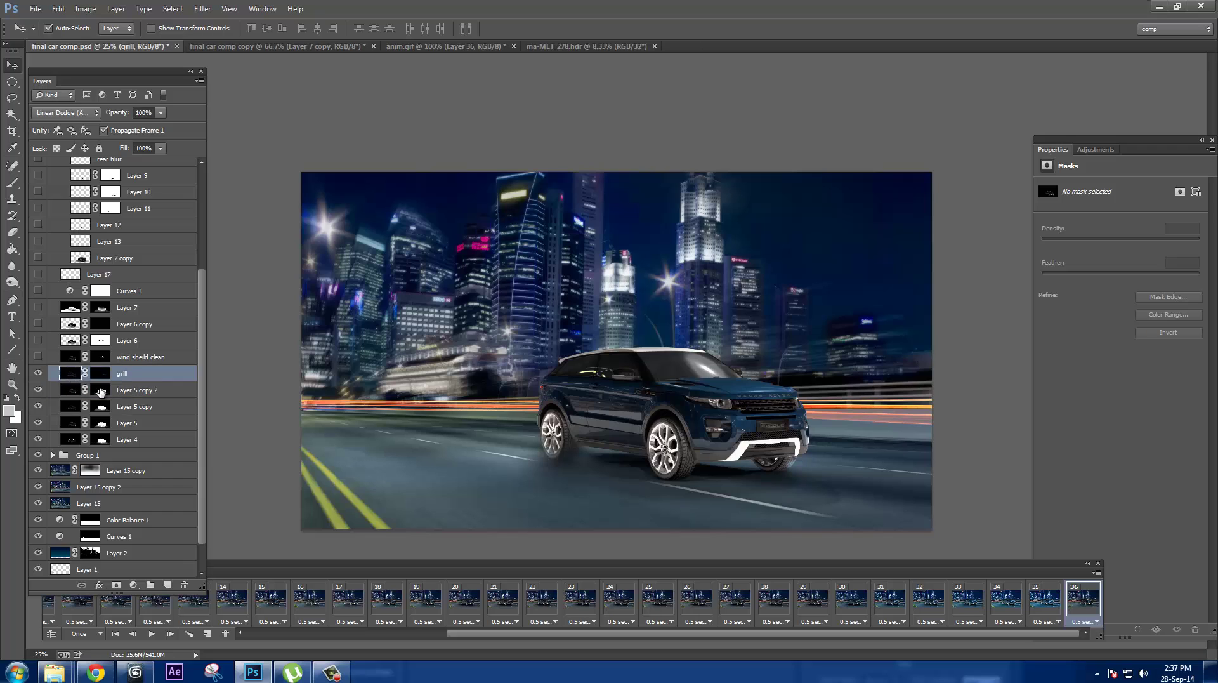
# Step: View the grill, Layer 5 copy 2 and Layer 5 copy layers one at a time in isolation
pyautogui.keyDown('alt'); pyautogui.click(38, 375); pyautogui.keyUp('alt')
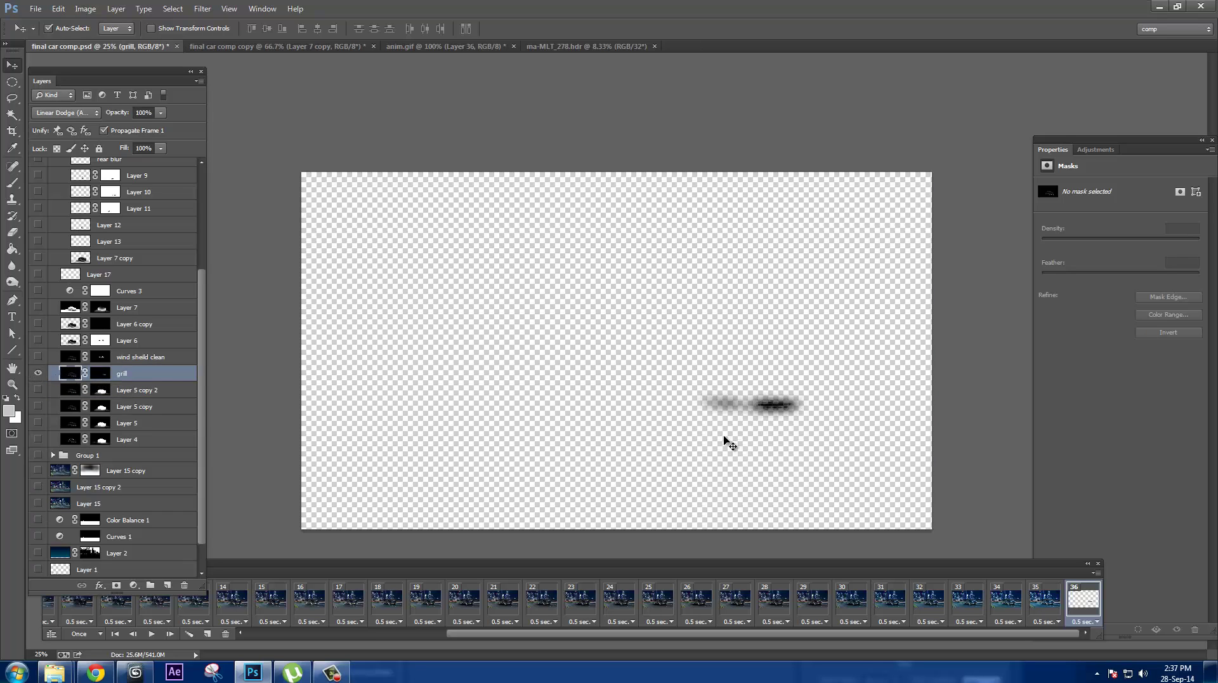
pyautogui.keyDown('alt'); pyautogui.click(37, 390); pyautogui.keyUp('alt')
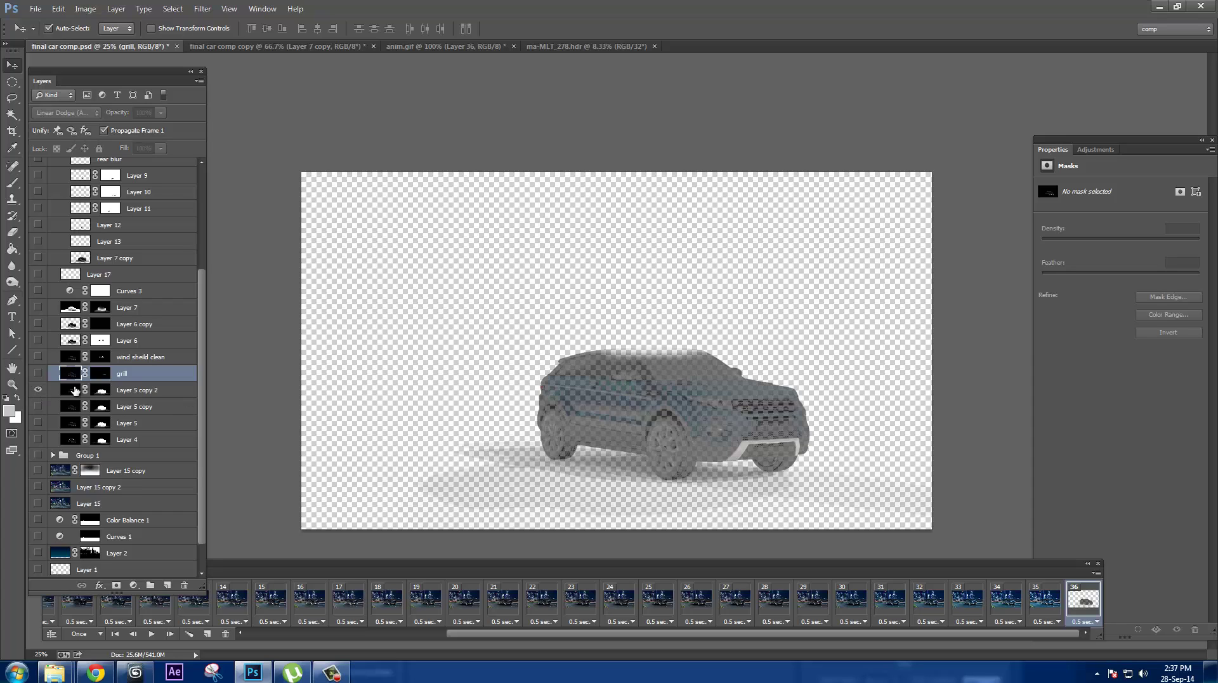
pyautogui.keyDown('alt'); pyautogui.click(38, 406); pyautogui.keyUp('alt')
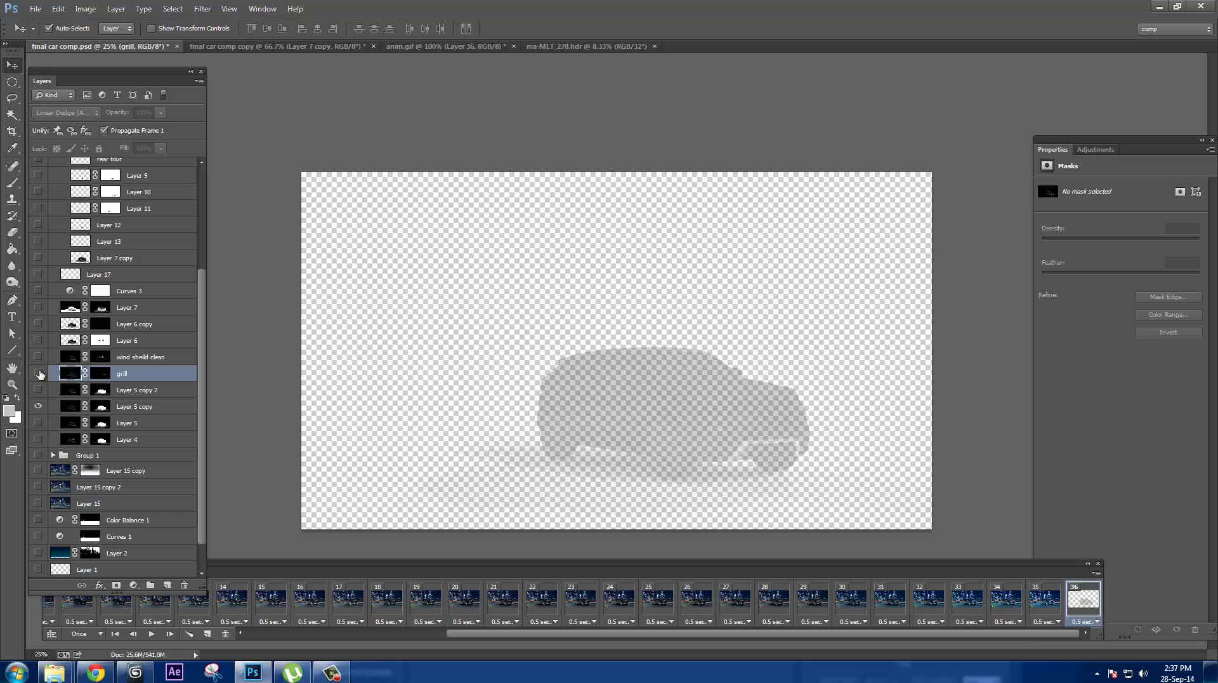
# Step: Show the car layers from grill down to Layer 4, plus wind sheild clean, Layer 6 and Layer 6 copy
pyautogui.moveTo(38, 374); pyautogui.dragTo(42, 442)
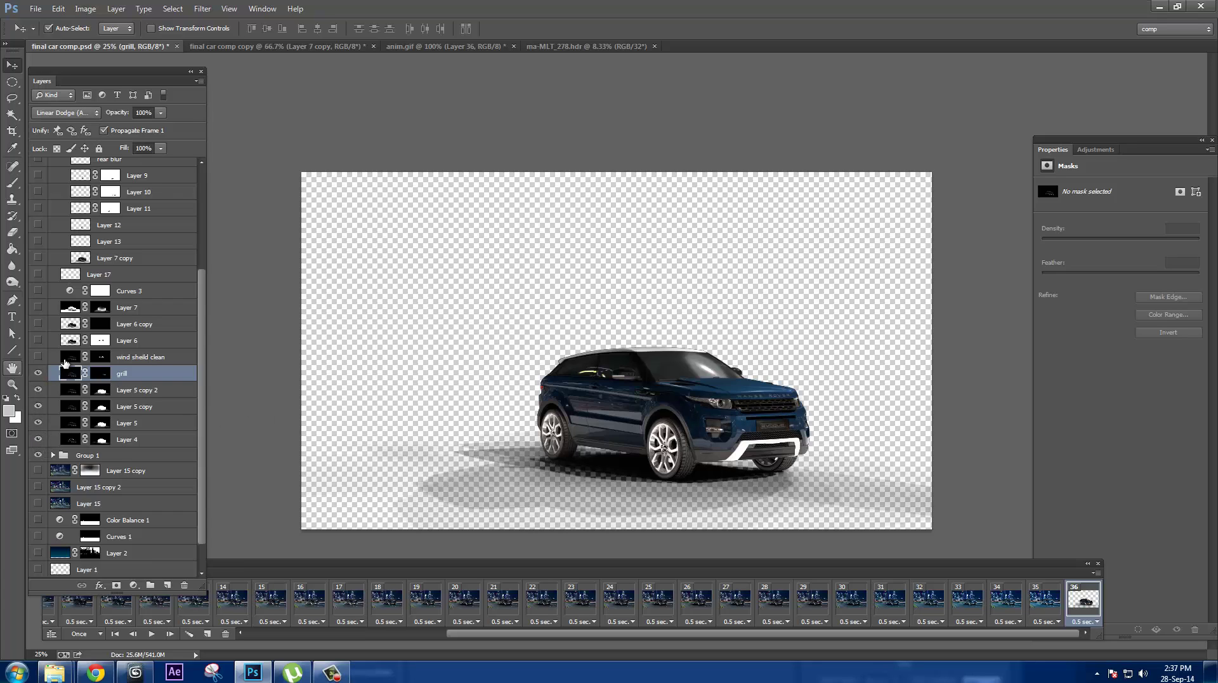
pyautogui.click(38, 356)
pyautogui.click(39, 340)
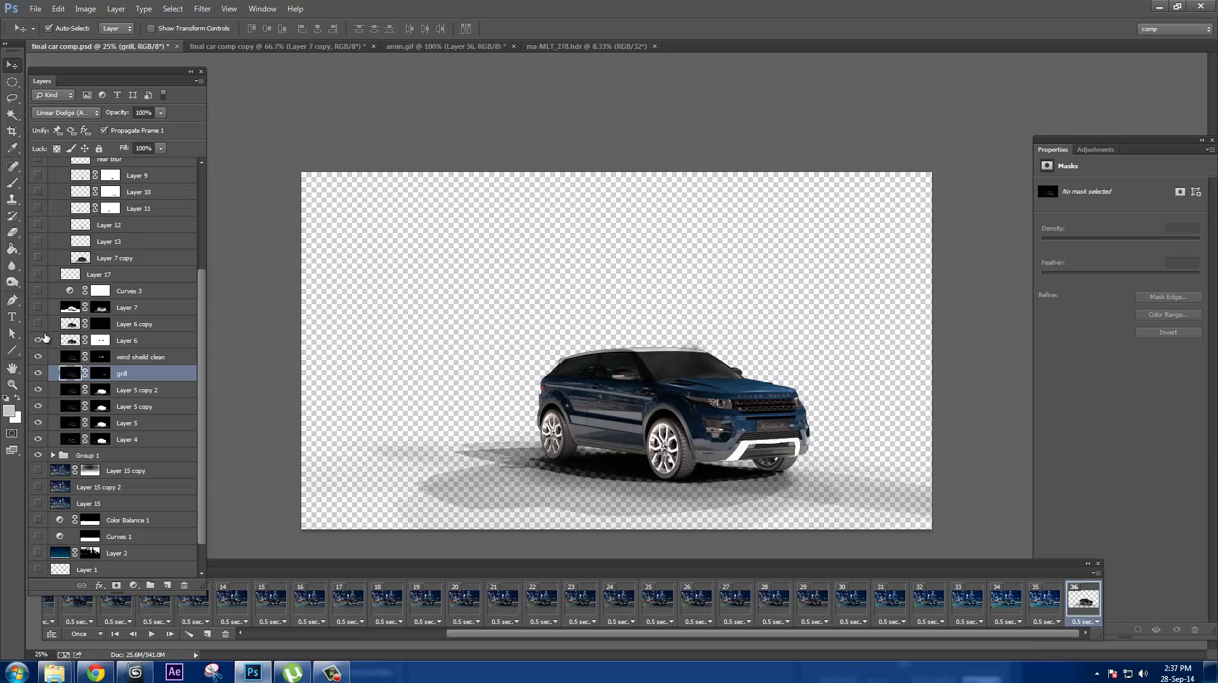
pyautogui.click(38, 324)
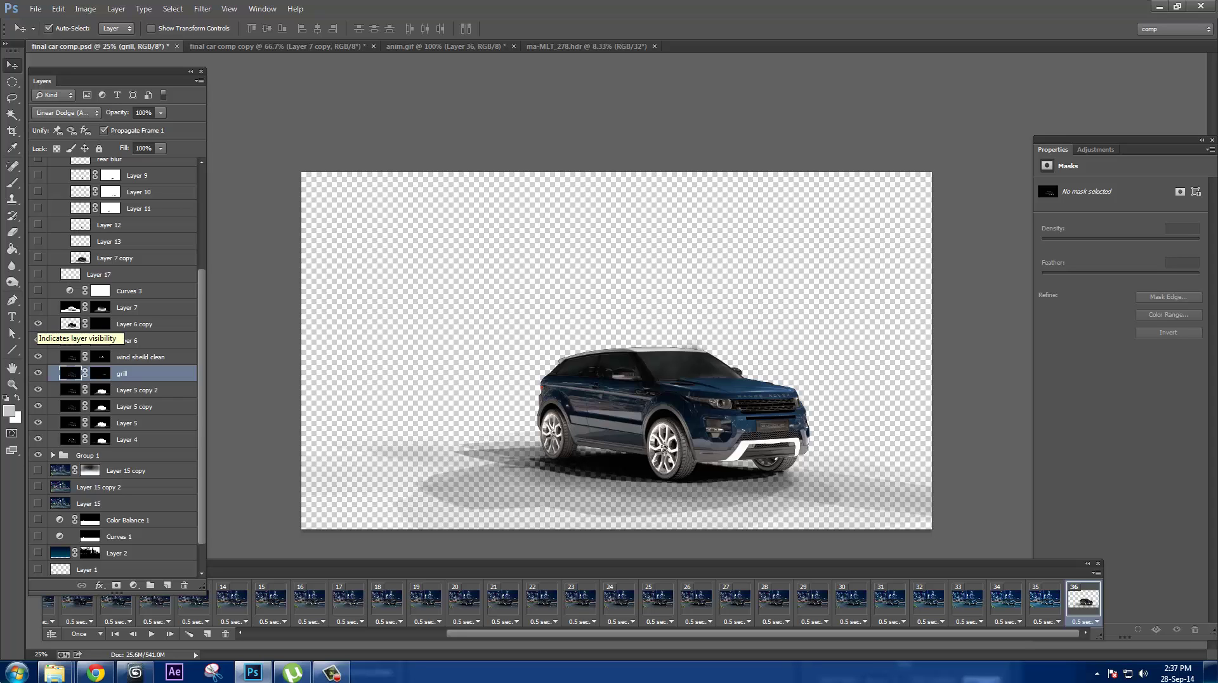
# Step: Switch to 3ds Max, adjust the VRayHDRI map's horizontal rotation, and return to Photoshop
pyautogui.click(135, 672)
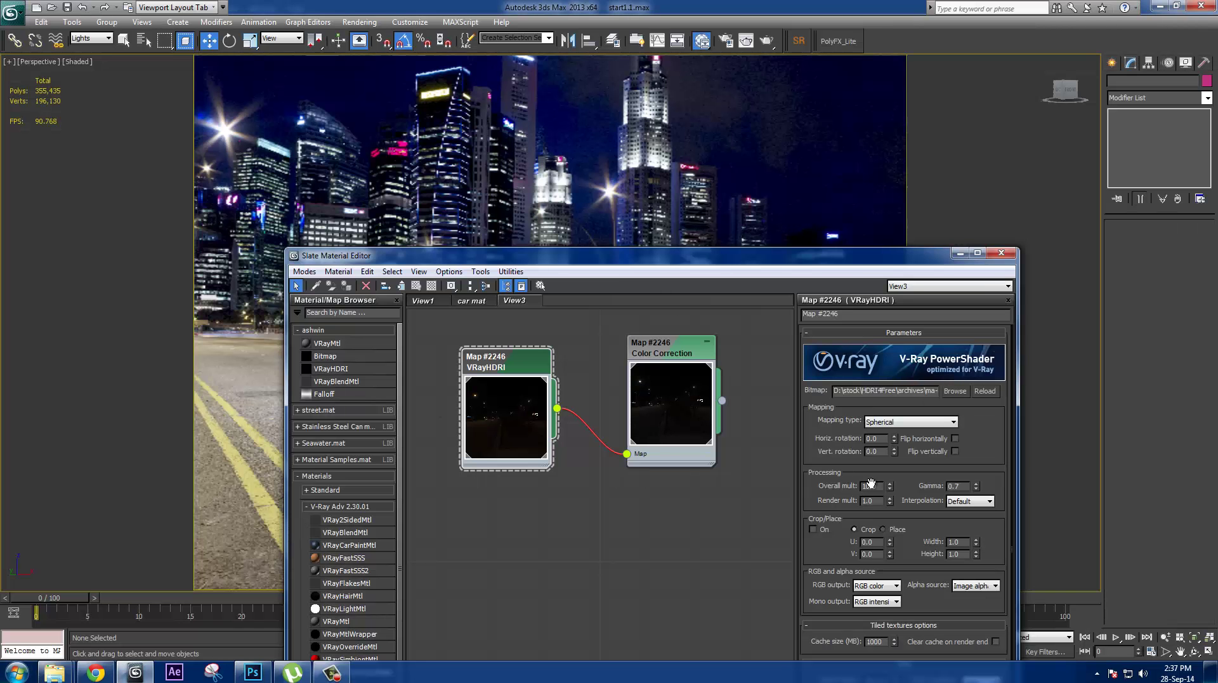
pyautogui.click(895, 436)
pyautogui.click(895, 435)
pyautogui.moveTo(895, 435); pyautogui.dragTo(896, 429)
pyautogui.click(253, 672)
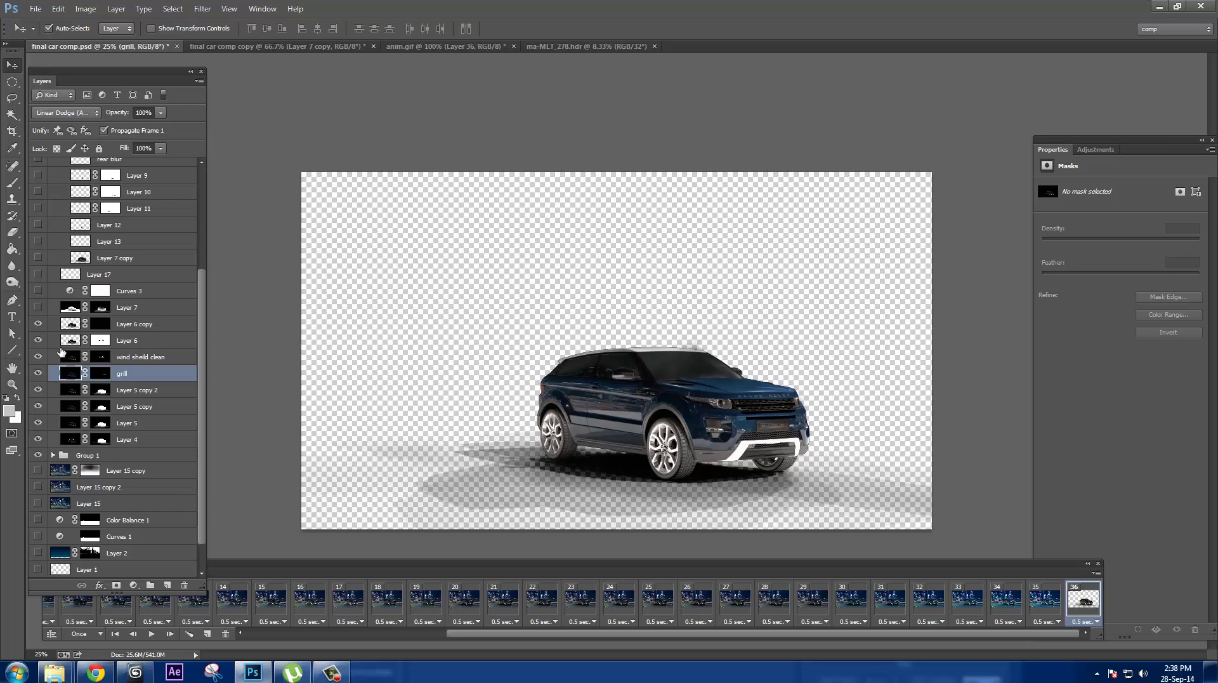
# Step: View Layer 7 in isolation, and restore visibility from Group 1 down to Layer 0 beneath it
pyautogui.keyDown('alt'); pyautogui.click(38, 307); pyautogui.keyUp('alt')
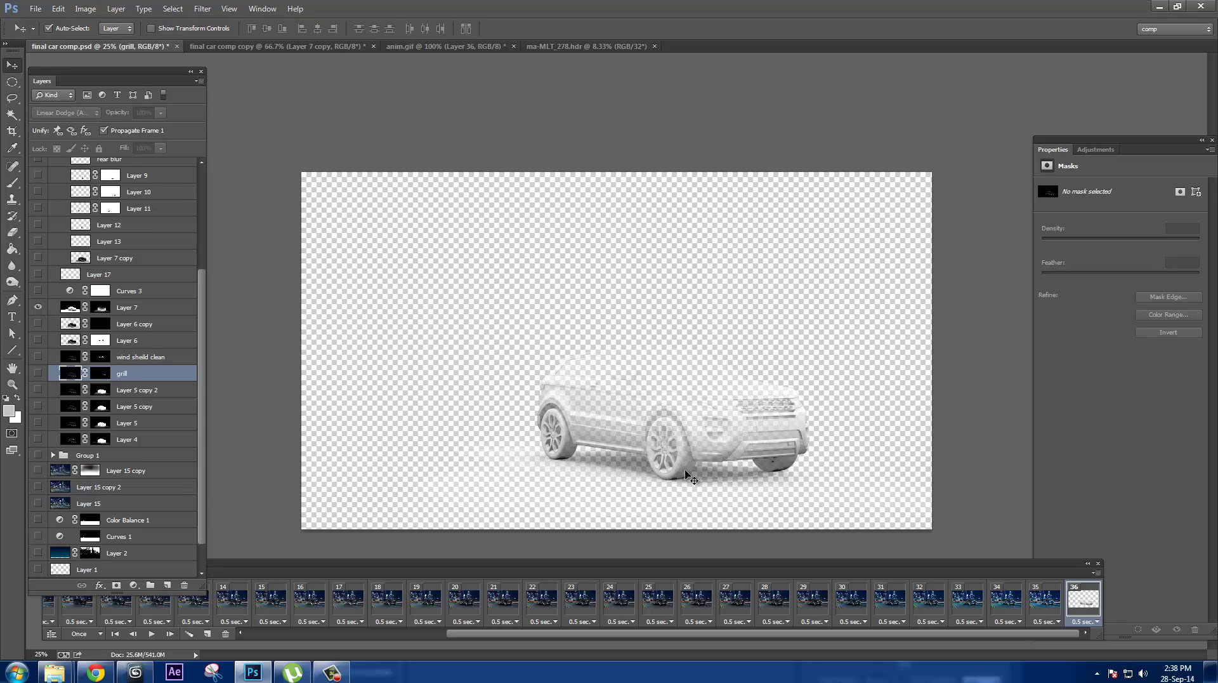
pyautogui.scroll(-1, 69, 378)
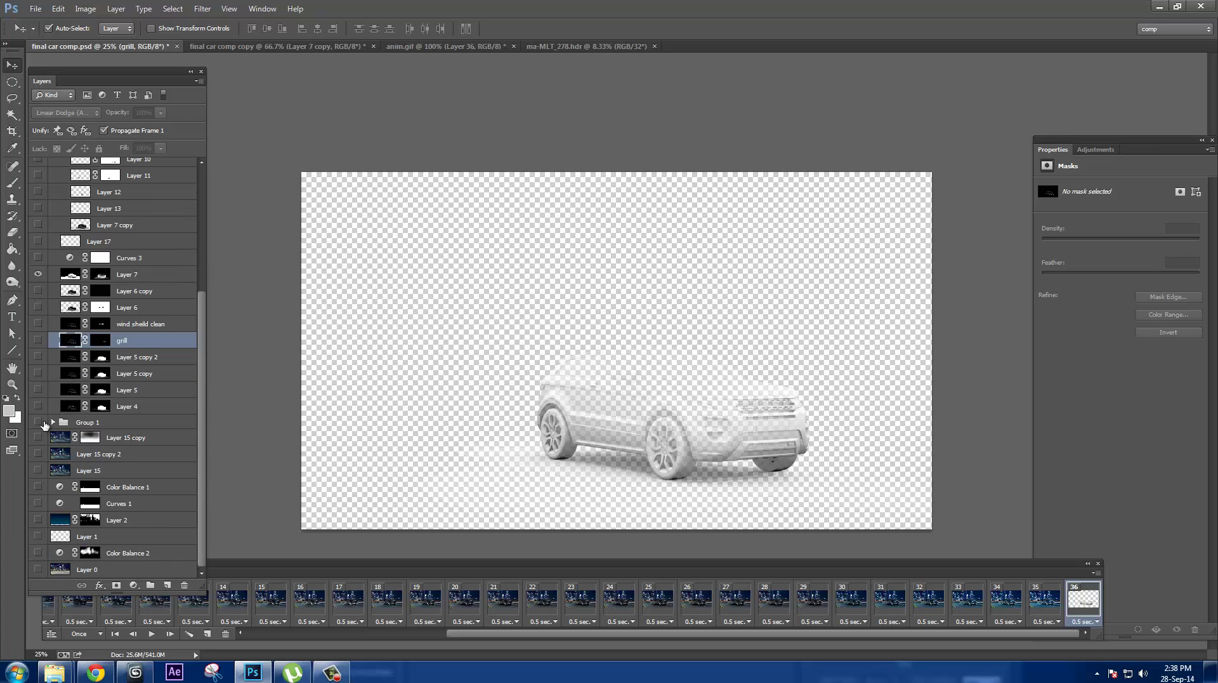
pyautogui.moveTo(38, 423); pyautogui.dragTo(37, 571)
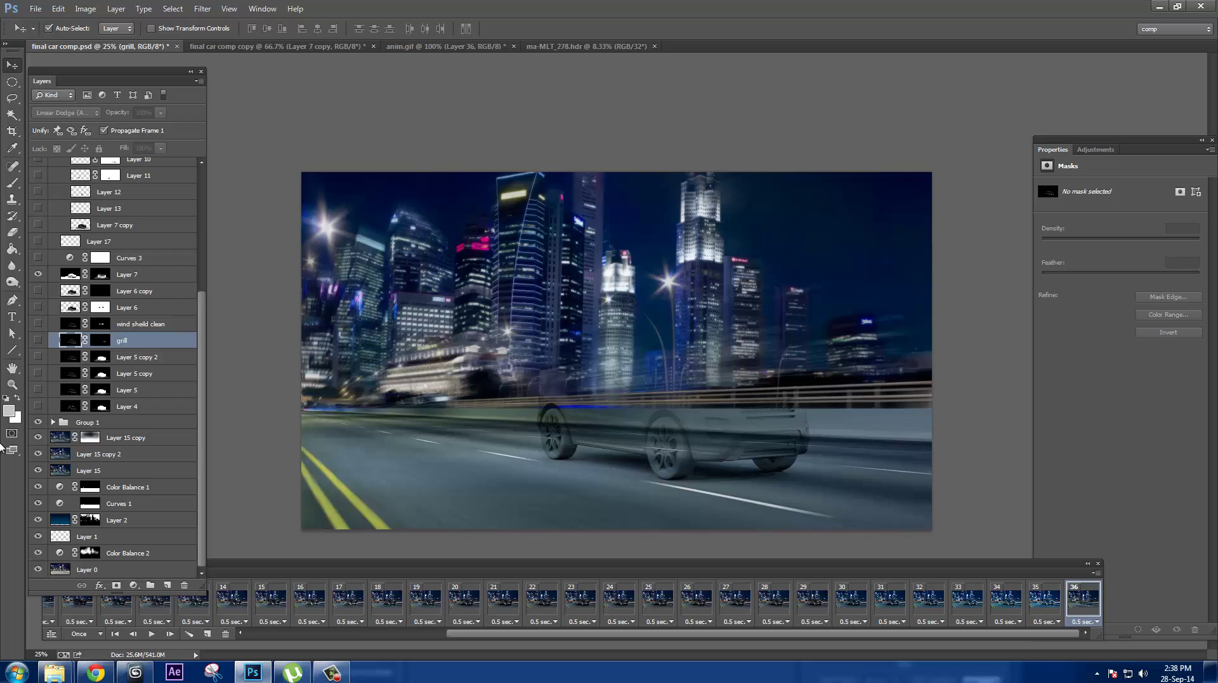
# Step: Strip the composite down to the original Layer 0 background, and show Color Balance 2, Layer 1 and Layer 2 over it
pyautogui.click(37, 275)
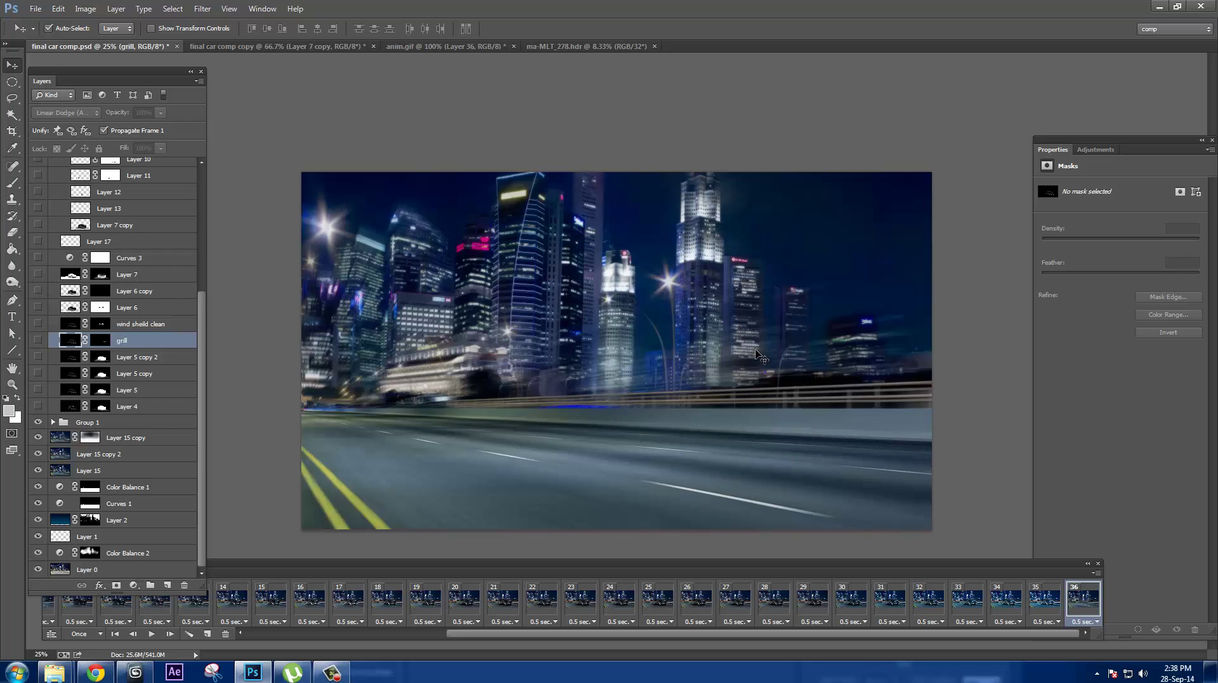
pyautogui.moveTo(38, 422); pyautogui.dragTo(38, 553)
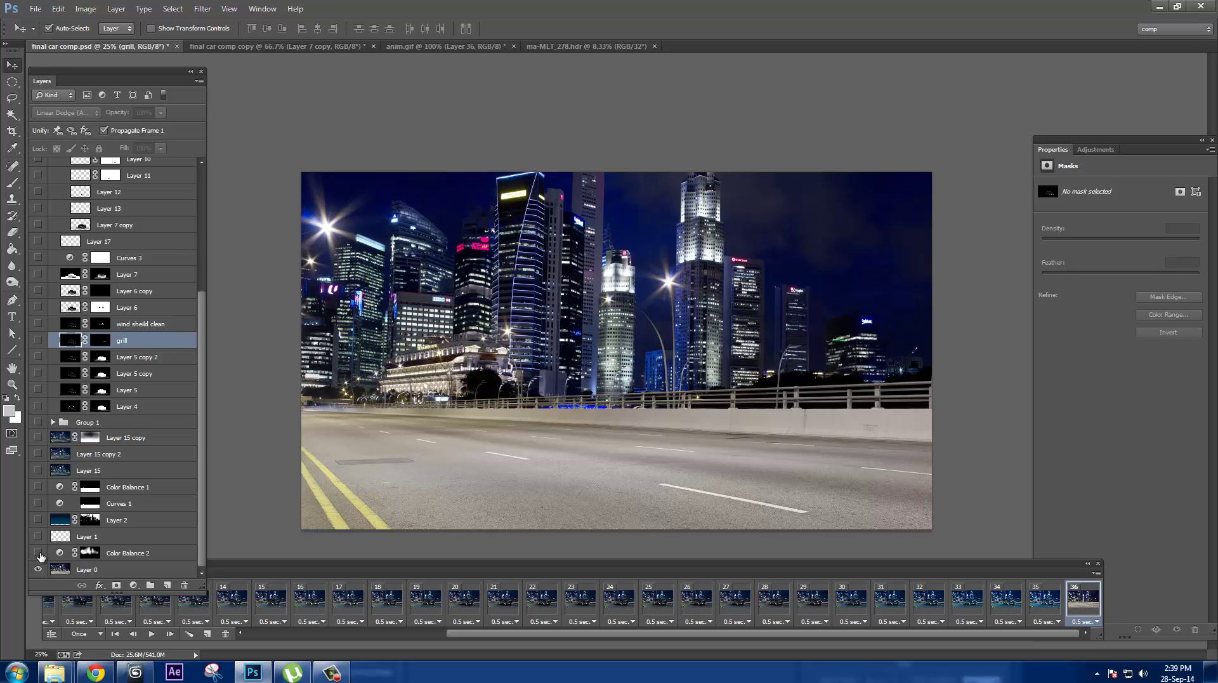
pyautogui.click(124, 555)
pyautogui.click(38, 536)
pyautogui.click(37, 520)
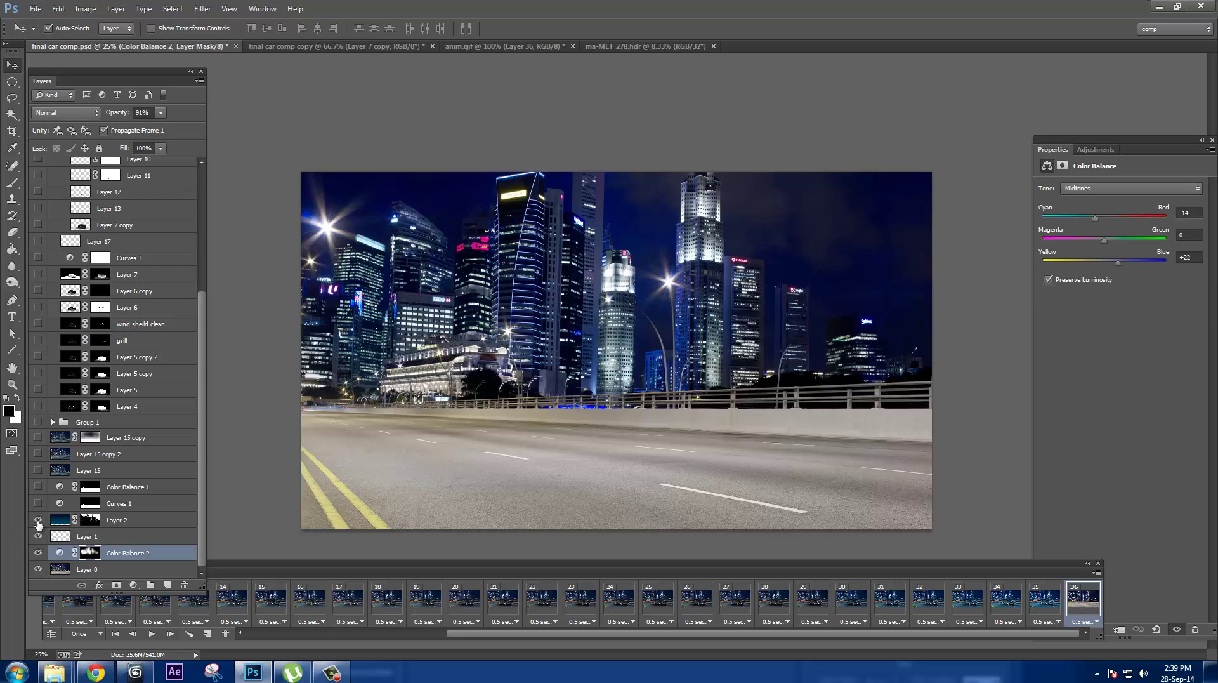
# Step: Toggle Layer 2 off and on to compare its effect on the night sky, leaving it shown
pyautogui.click(38, 520)
pyautogui.click(38, 523)
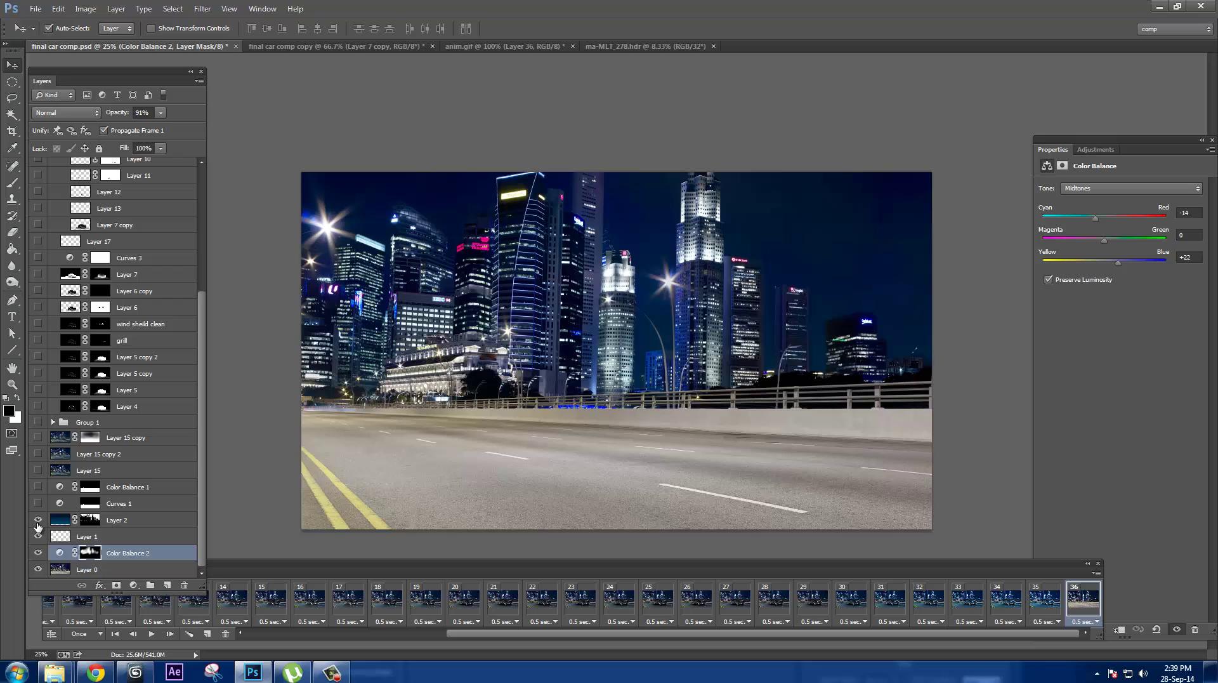
pyautogui.click(37, 520)
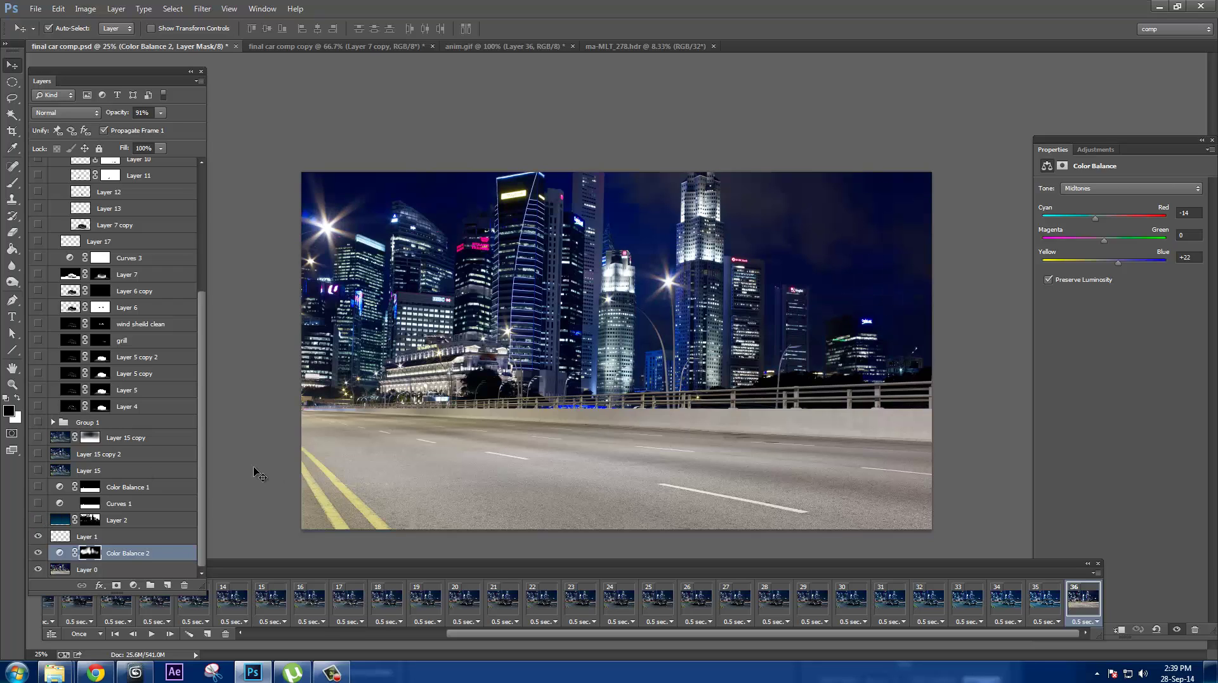
pyautogui.click(38, 519)
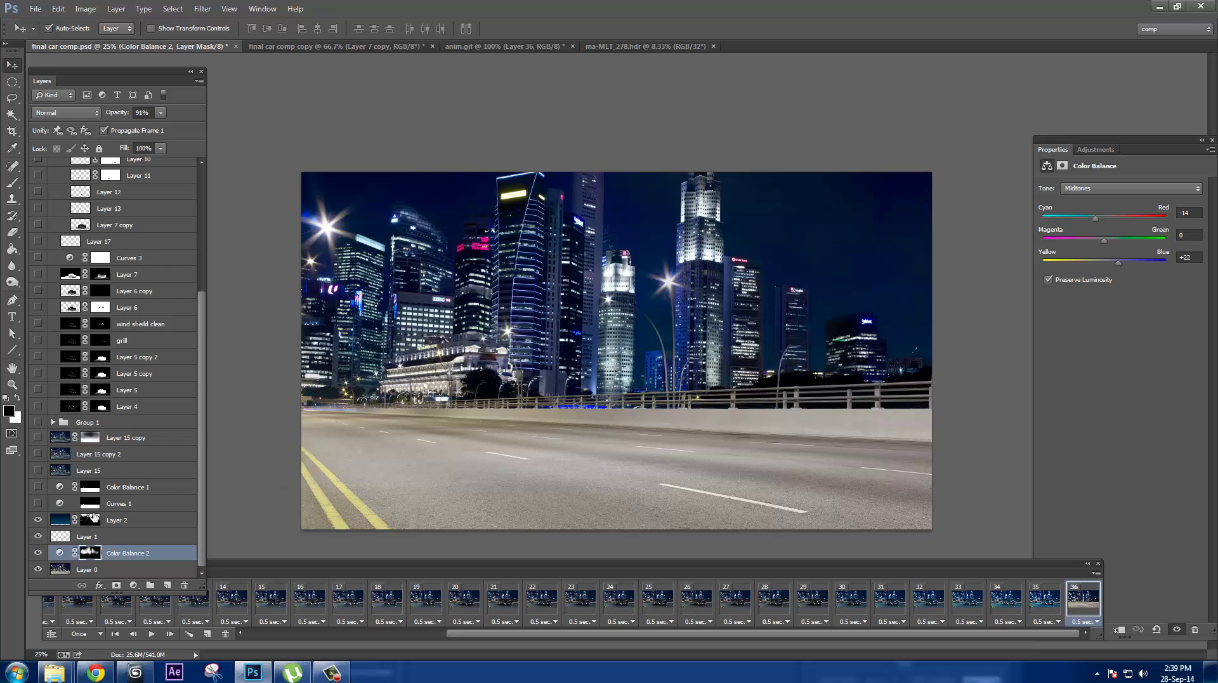
# Step: Show Curves 1 and Color Balance 1 to view their effect on the road, and hide both again
pyautogui.click(36, 504)
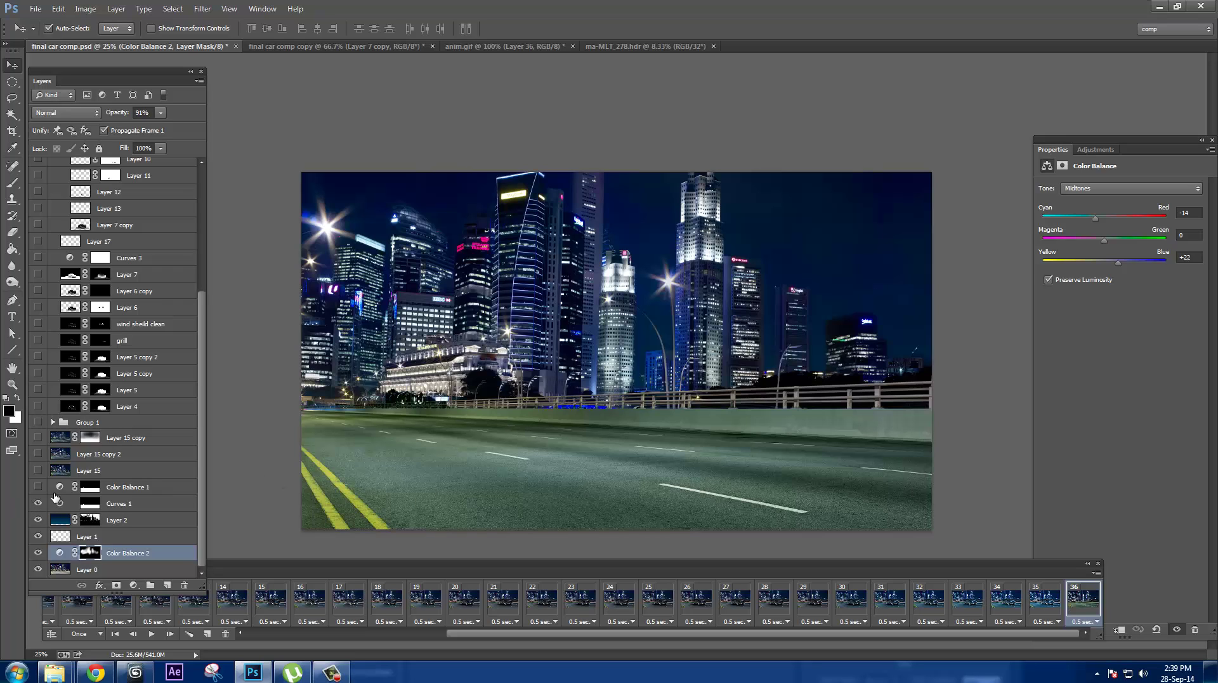
pyautogui.click(37, 487)
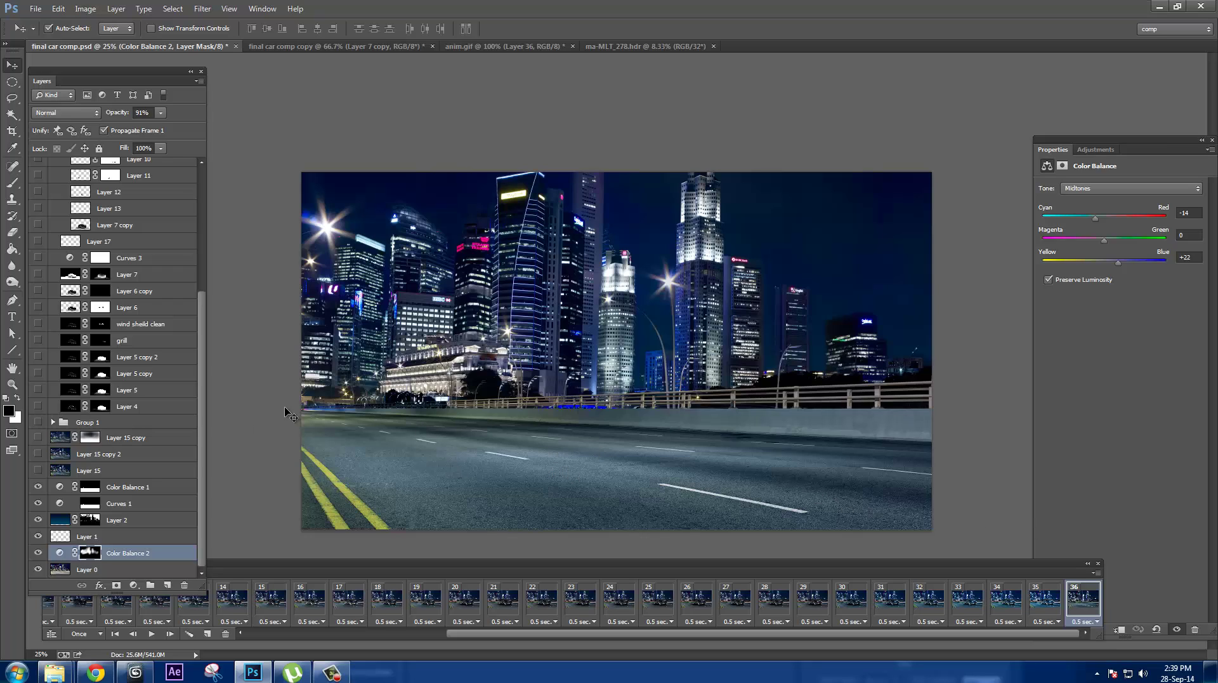
pyautogui.click(37, 487)
pyautogui.click(37, 503)
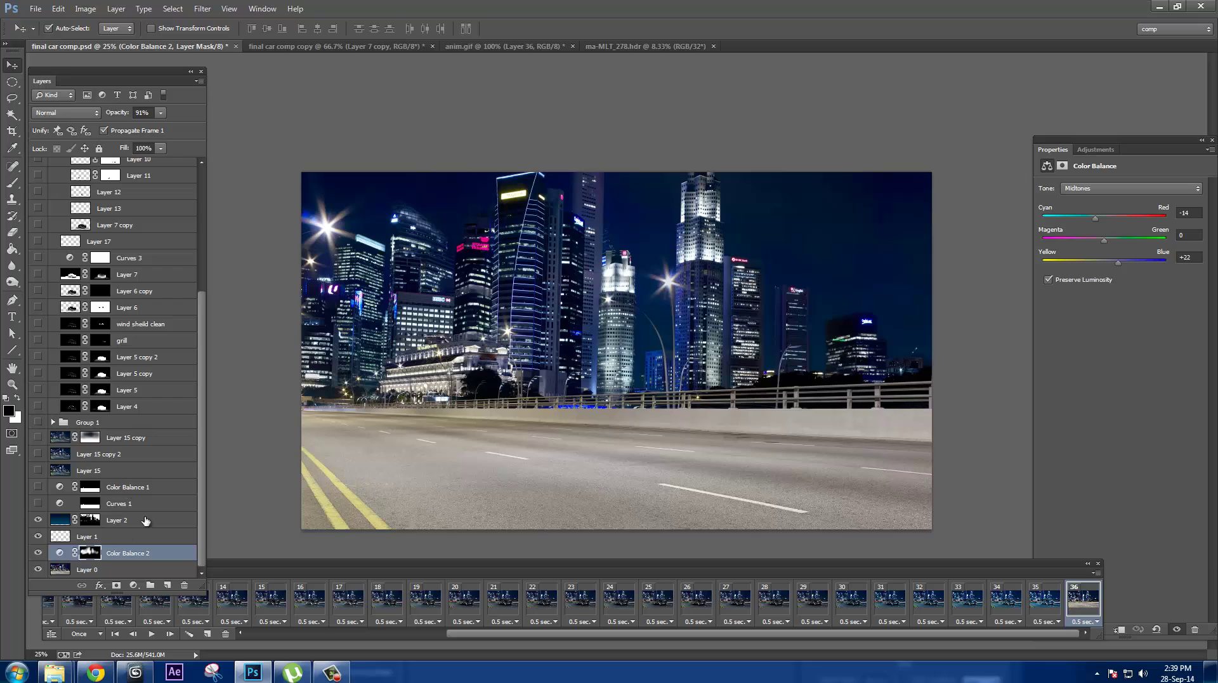
# Step: Toggle Layer 1 off and on repeatedly to compare the background with and without it, leaving it shown
pyautogui.click(38, 536)
pyautogui.click(38, 536)
pyautogui.click(38, 536)
pyautogui.click(37, 536)
pyautogui.click(38, 536)
pyautogui.click(38, 537)
pyautogui.click(38, 536)
pyautogui.click(37, 537)
pyautogui.click(37, 536)
pyautogui.click(38, 537)
# Step: Show Curves 1, Color Balance 1, Layer 15, Layer 15 copy 2 and Layer 15 copy over the background
pyautogui.click(38, 503)
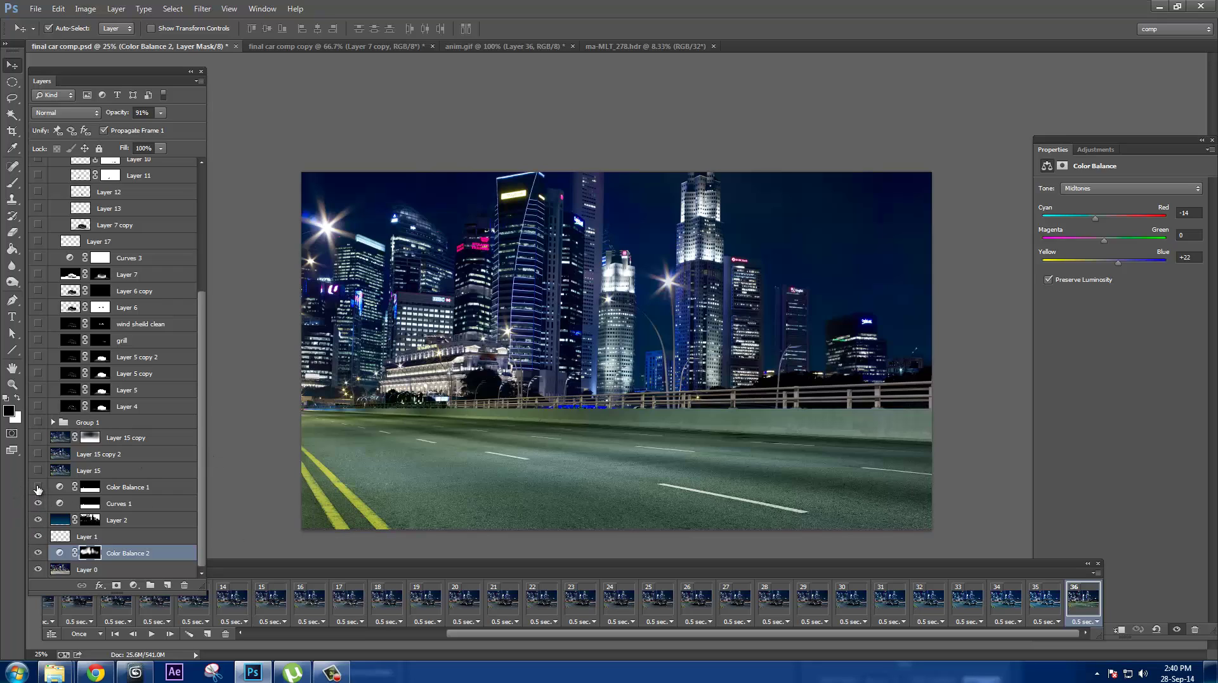
pyautogui.click(37, 486)
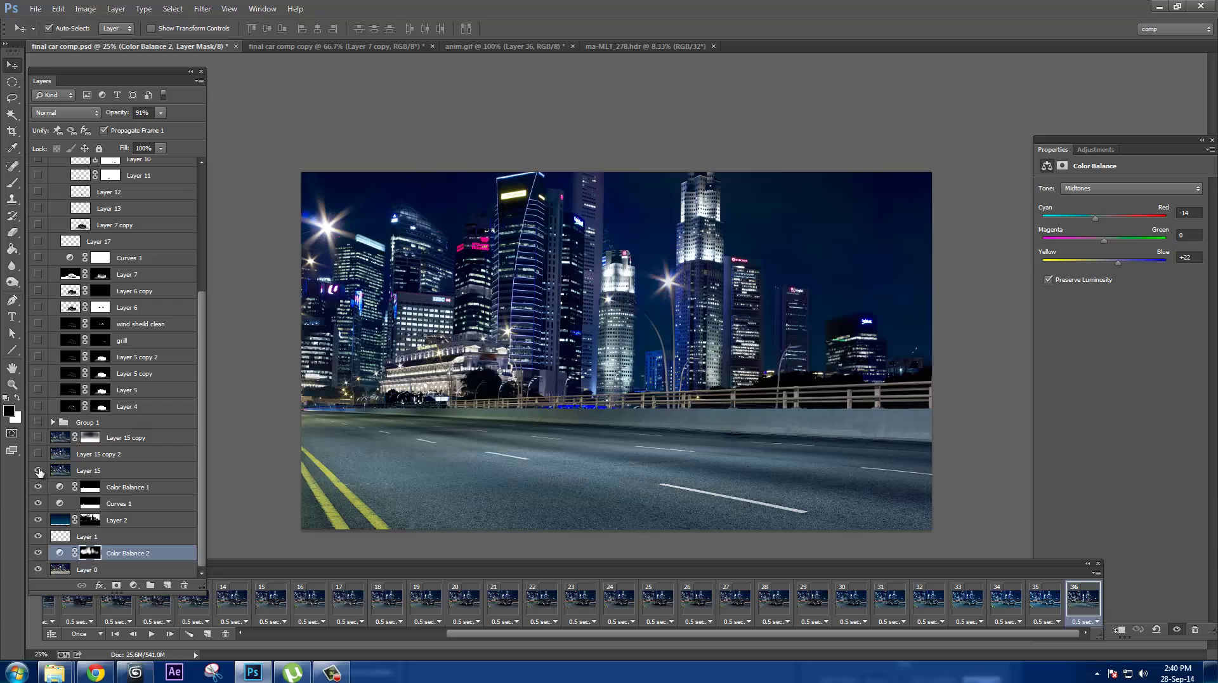
pyautogui.click(38, 470)
pyautogui.click(37, 454)
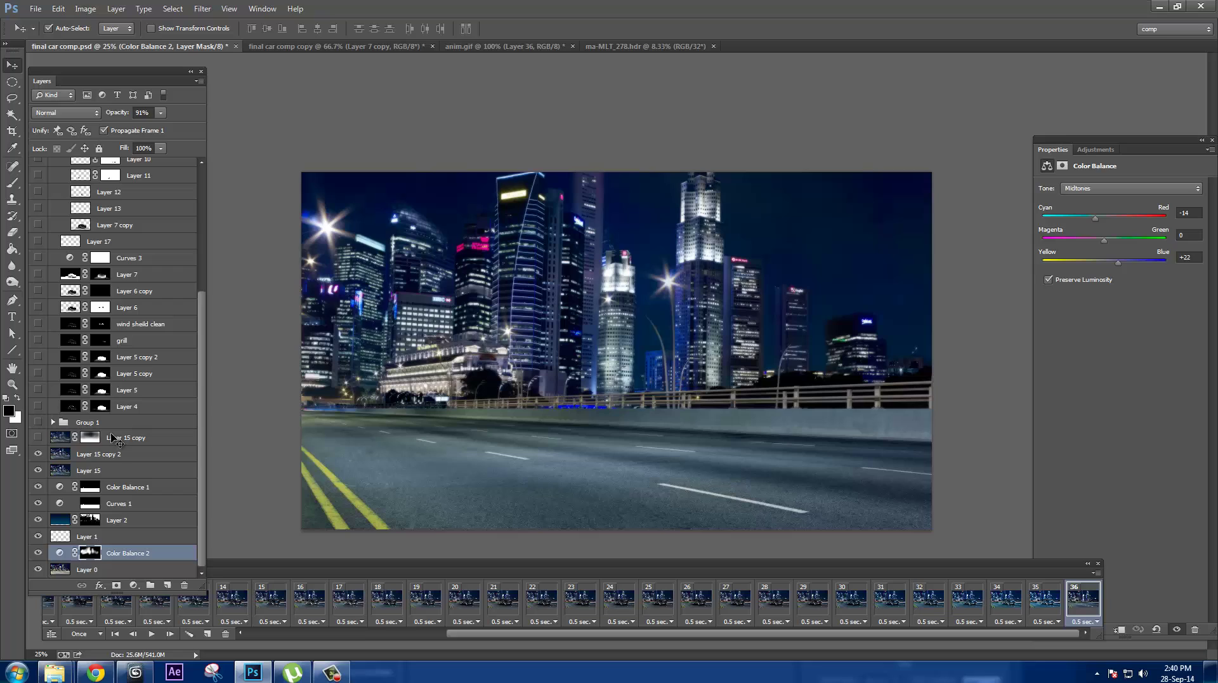
pyautogui.click(39, 437)
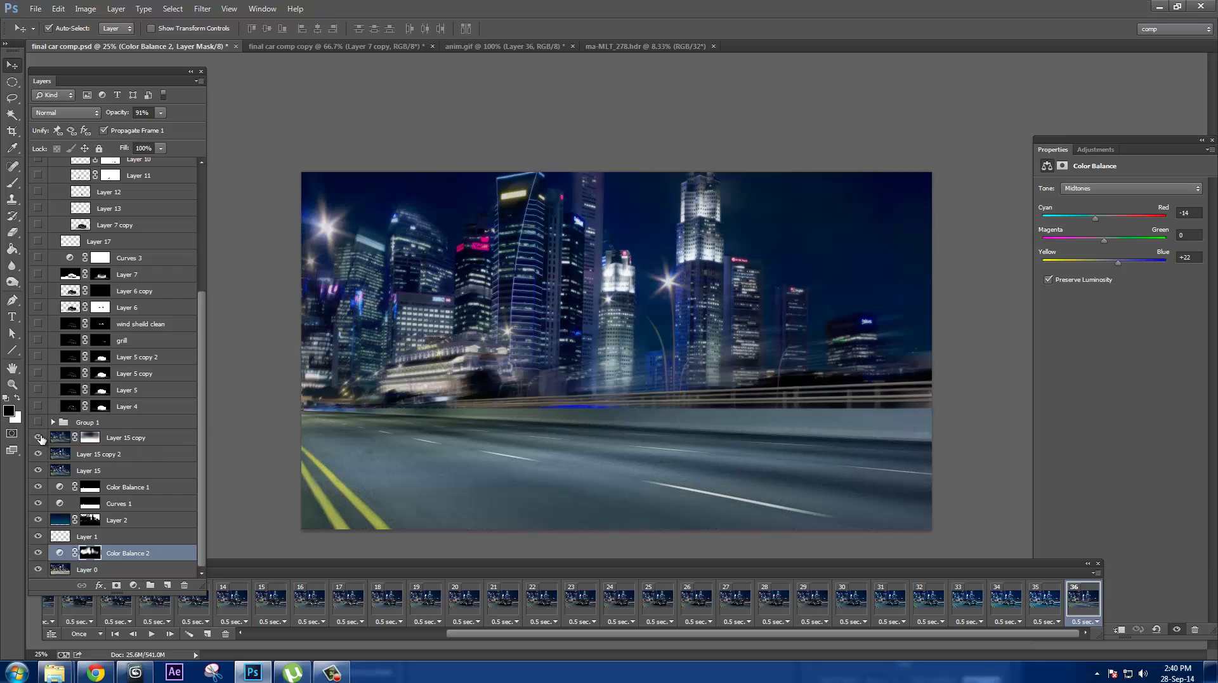
# Step: Apply a Radial Blur with the Spin method and Good quality to Layer 15 copy's mask
pyautogui.click(91, 437)
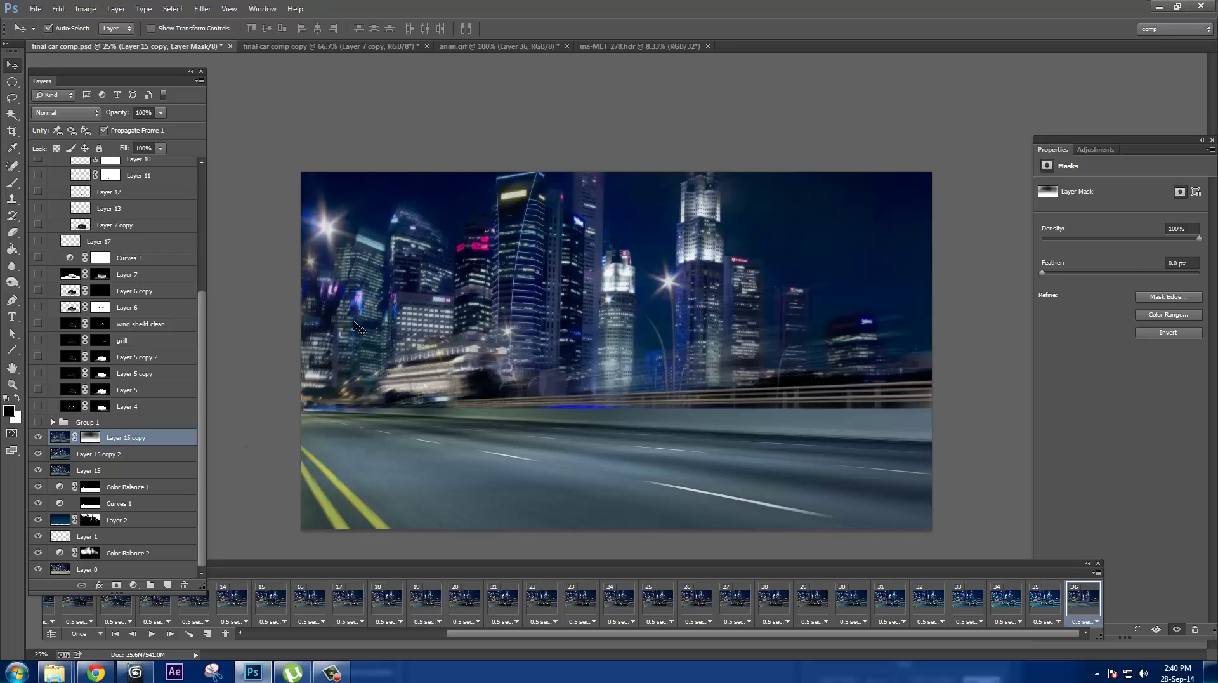
pyautogui.click(201, 9)
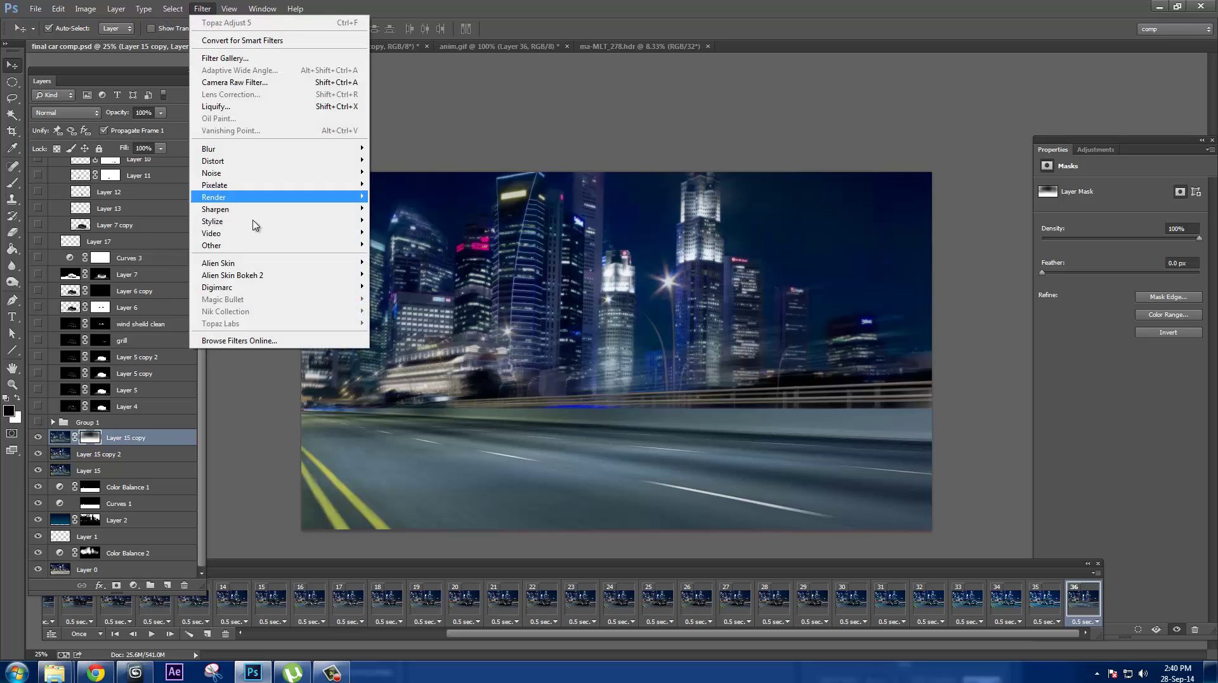
pyautogui.moveTo(278, 152)
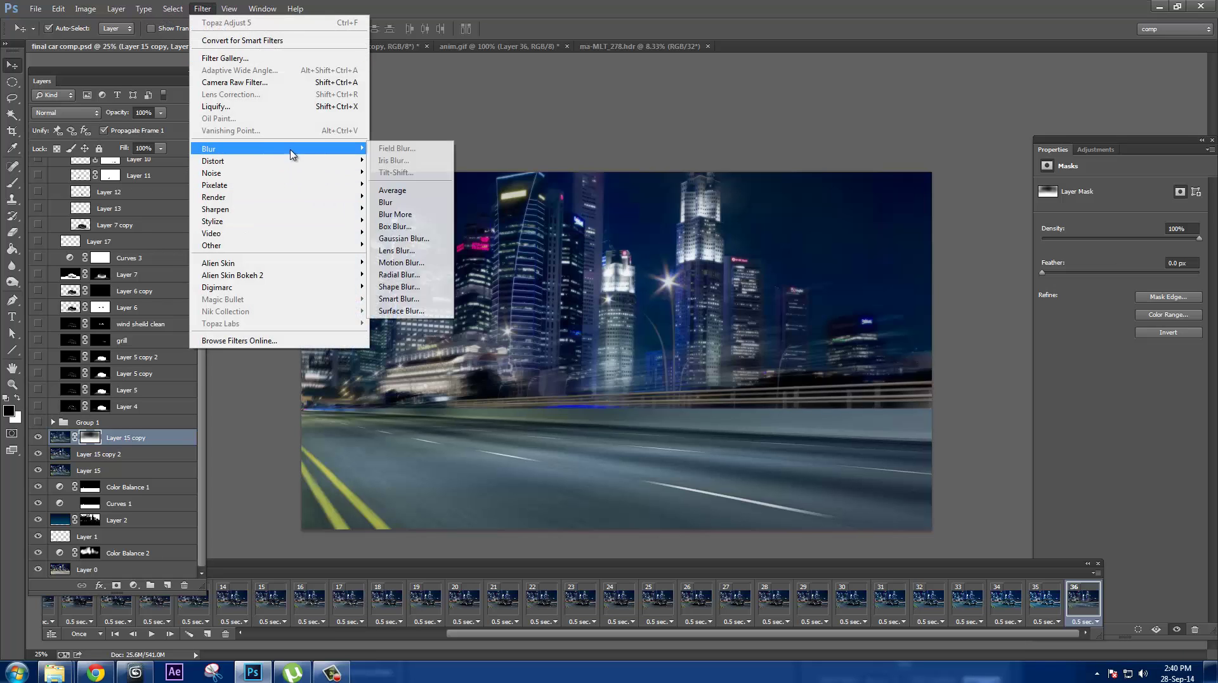
pyautogui.click(419, 274)
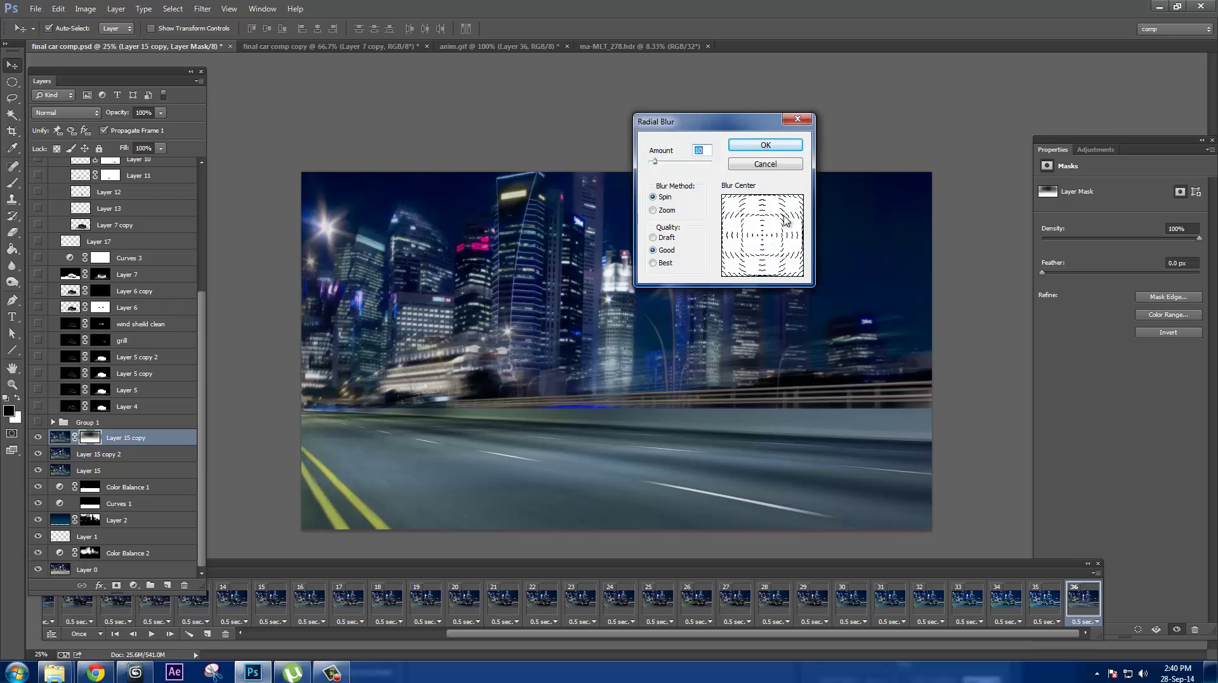
pyautogui.click(781, 148)
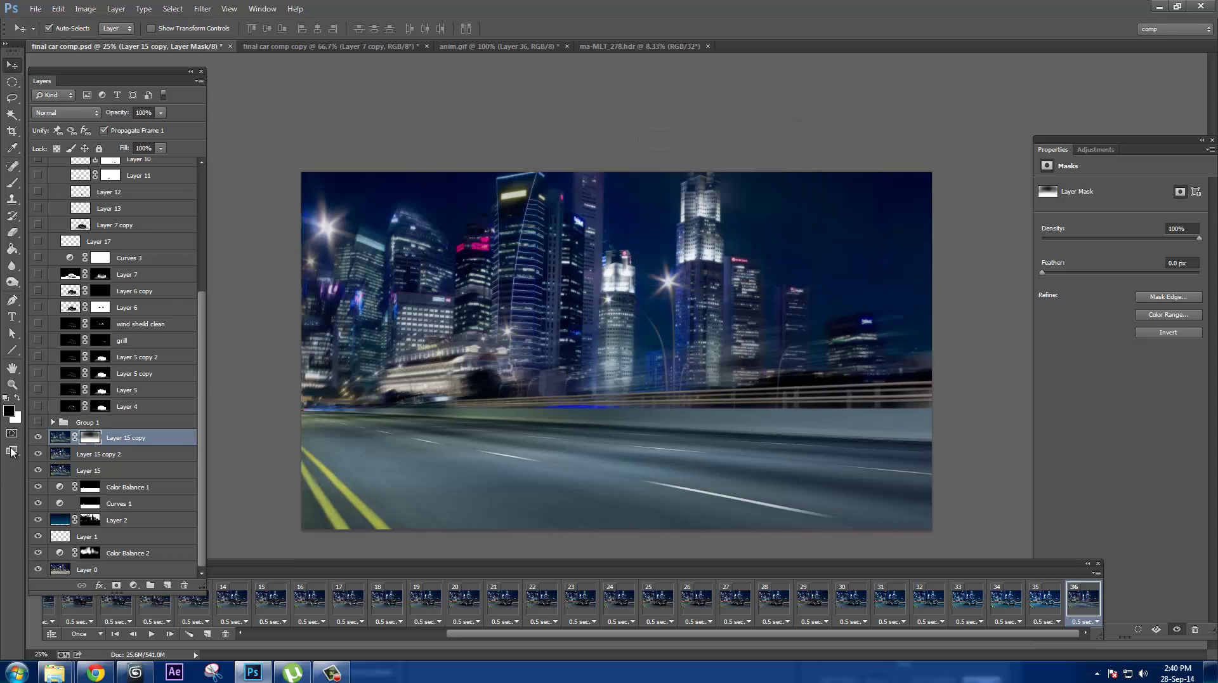
# Step: Toggle Layer 15 copy off and on to compare the background blur, leaving it shown
pyautogui.click(39, 437)
pyautogui.click(38, 437)
pyautogui.click(39, 437)
pyautogui.click(39, 437)
# Step: Show Group 1, Layer 4, Layer 5, Layer 5 copy, Layer 5 copy 2, grill and wind sheild clean to build up the car
pyautogui.click(39, 407)
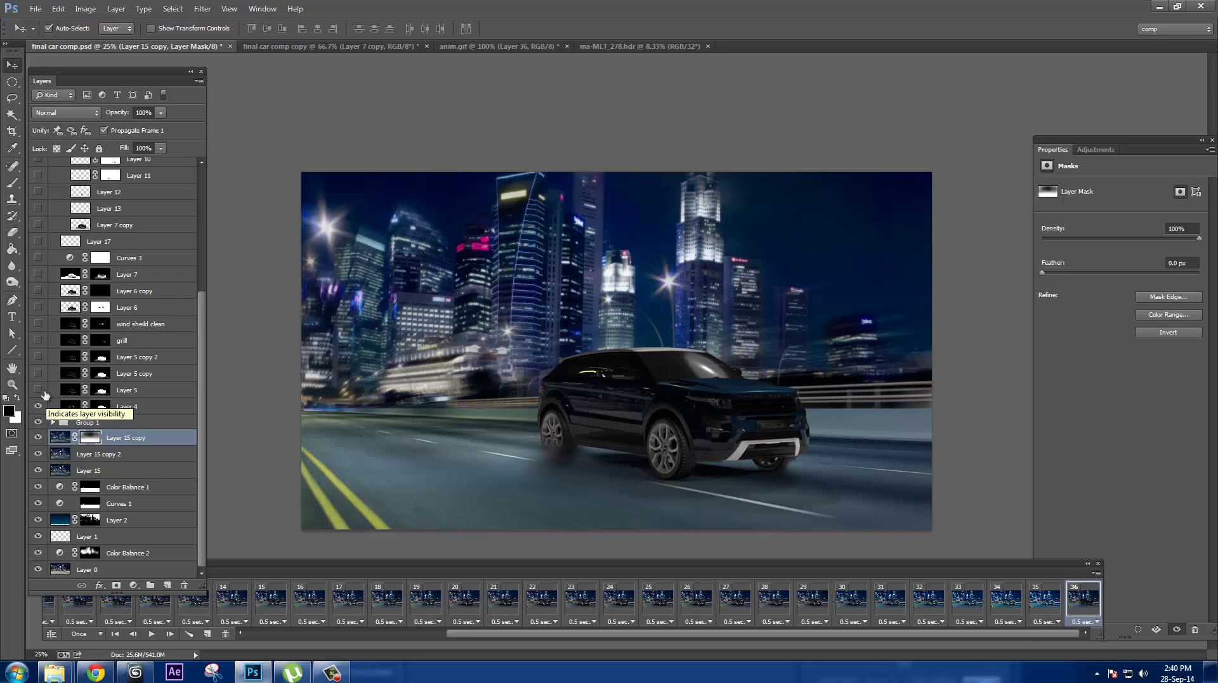
pyautogui.click(39, 390)
pyautogui.click(38, 374)
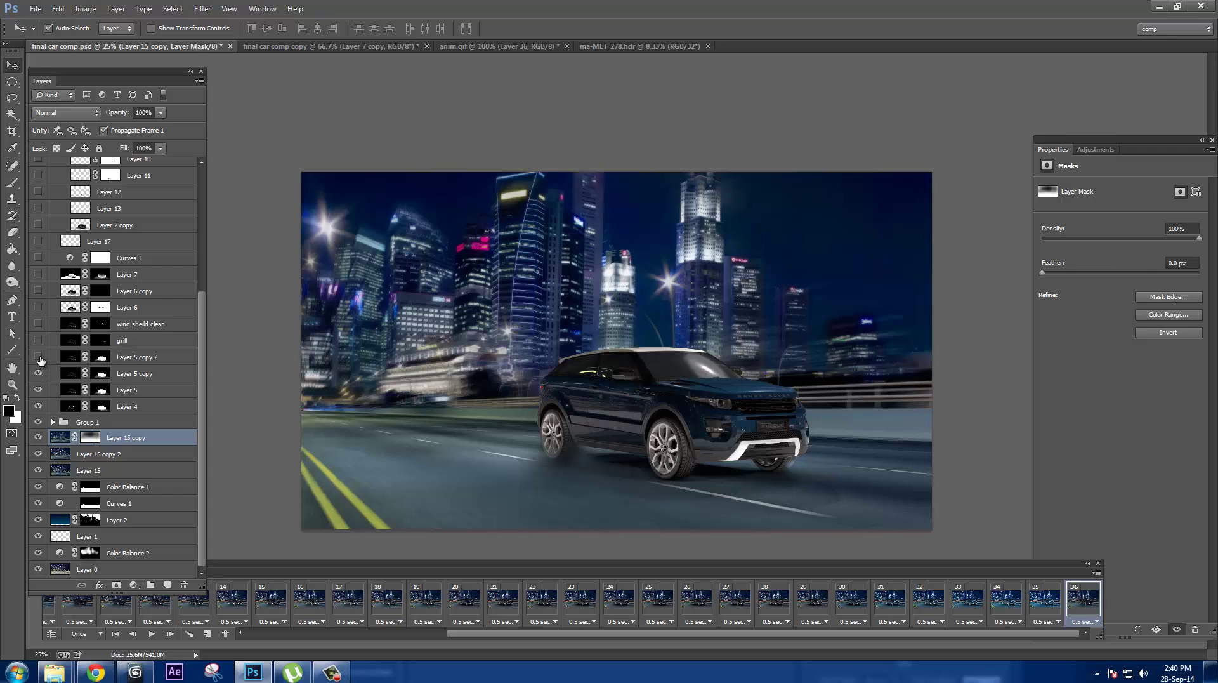
pyautogui.click(38, 357)
pyautogui.click(38, 341)
pyautogui.click(37, 325)
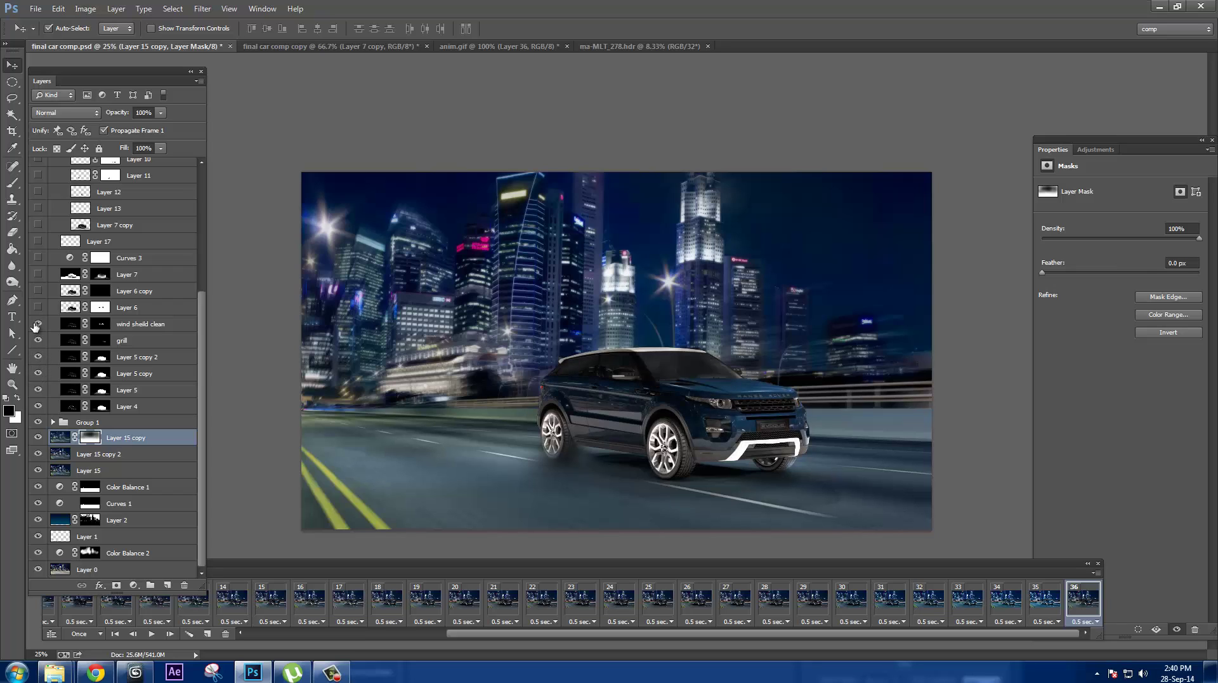
# Step: Show Layer 6, Layer 6 copy, Layer 7 and Layer 17 over the car
pyautogui.click(39, 307)
pyautogui.click(38, 292)
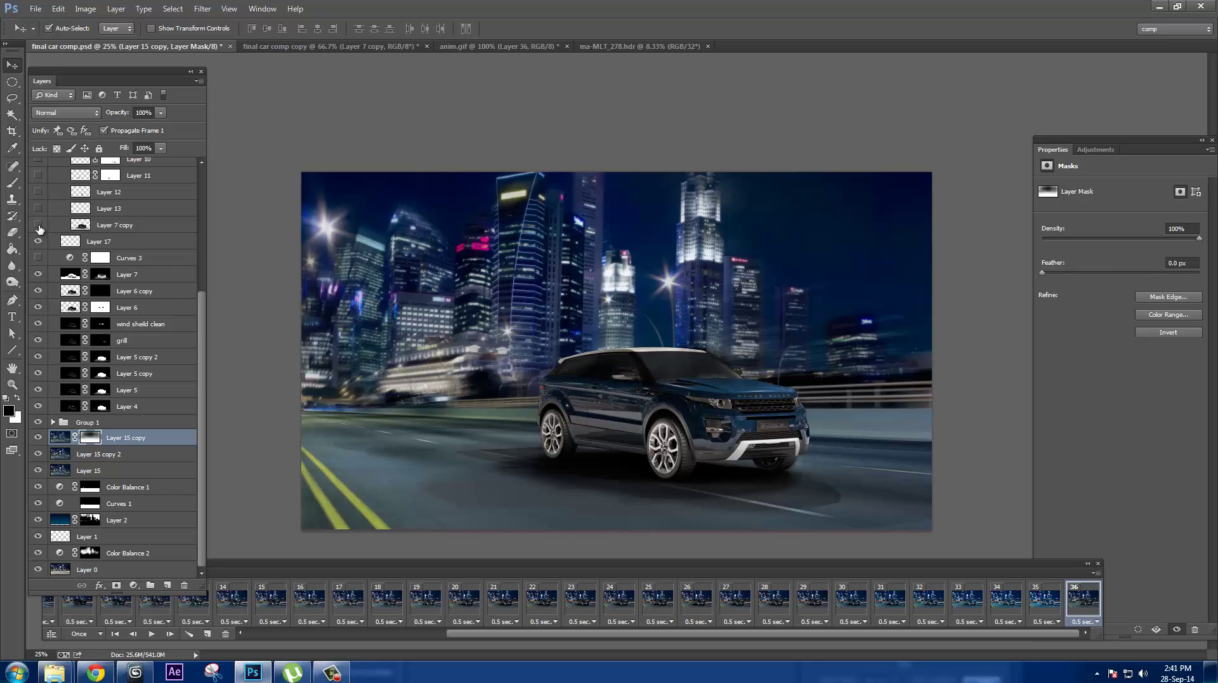
pyautogui.click(38, 274)
pyautogui.click(38, 241)
pyautogui.scroll(2, 76, 248)
pyautogui.scroll(1, 38, 247)
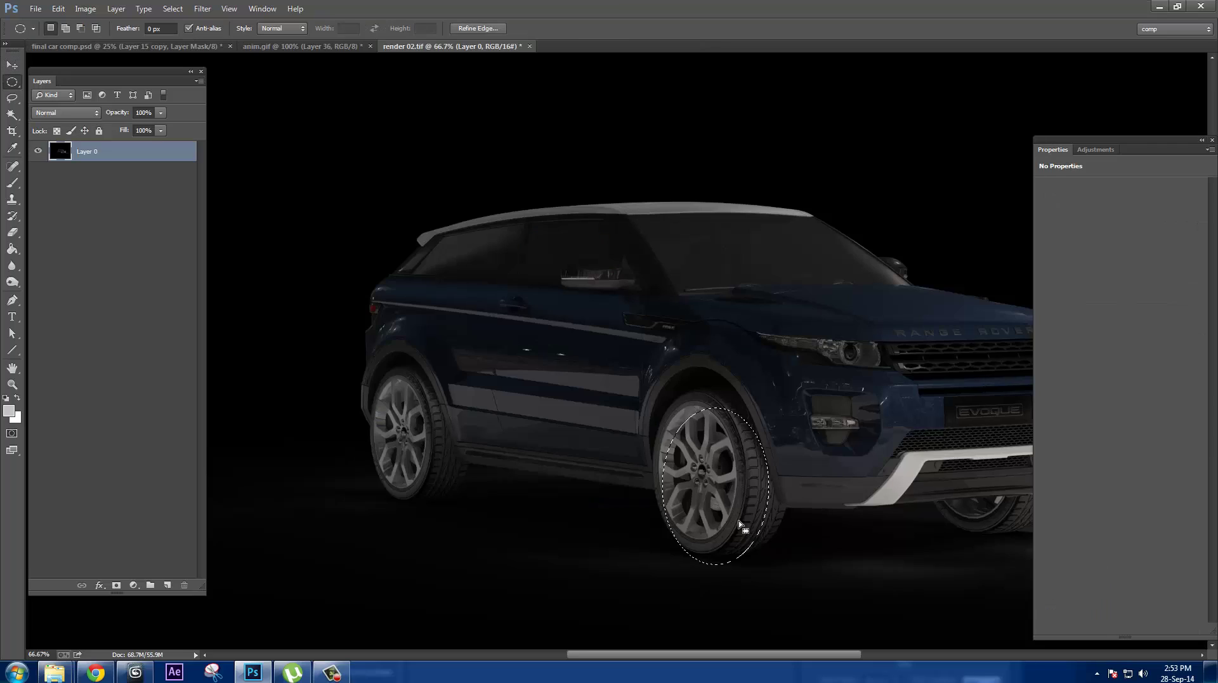
# Step: Position the elliptical selection over the front wheel in render 02.tif and apply a Radial Blur with Spin method and Good quality
pyautogui.moveTo(739, 520); pyautogui.dragTo(727, 503)
pyautogui.click(187, 11)
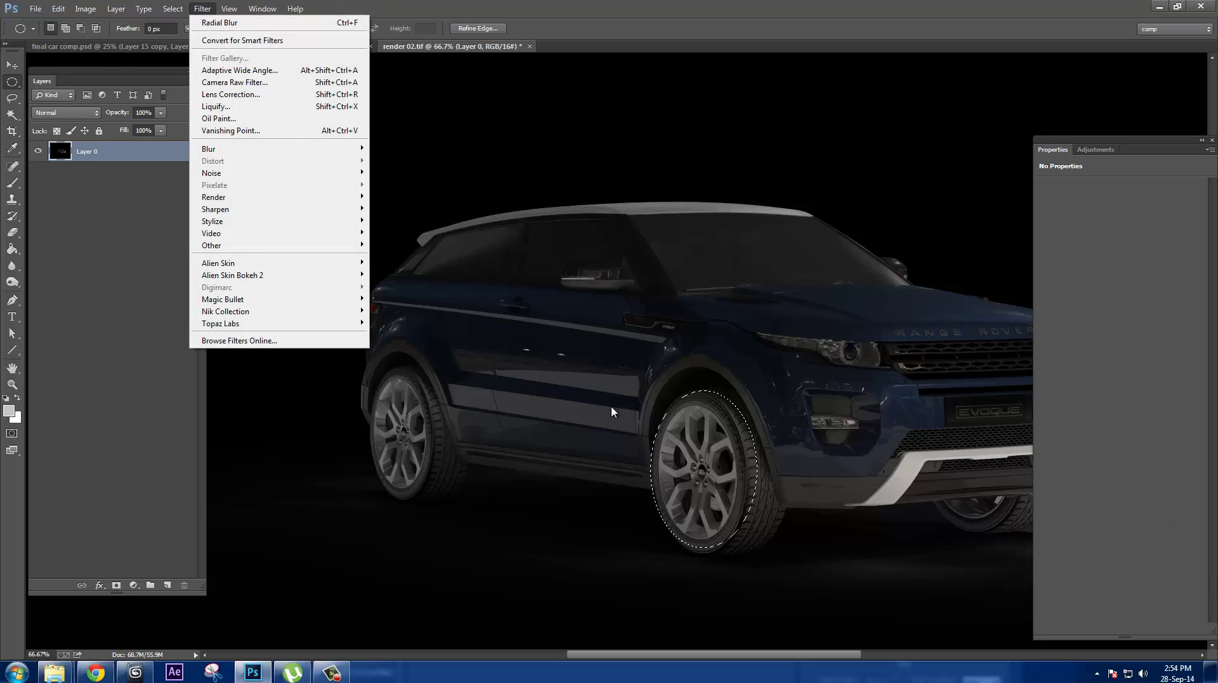
pyautogui.click(673, 10)
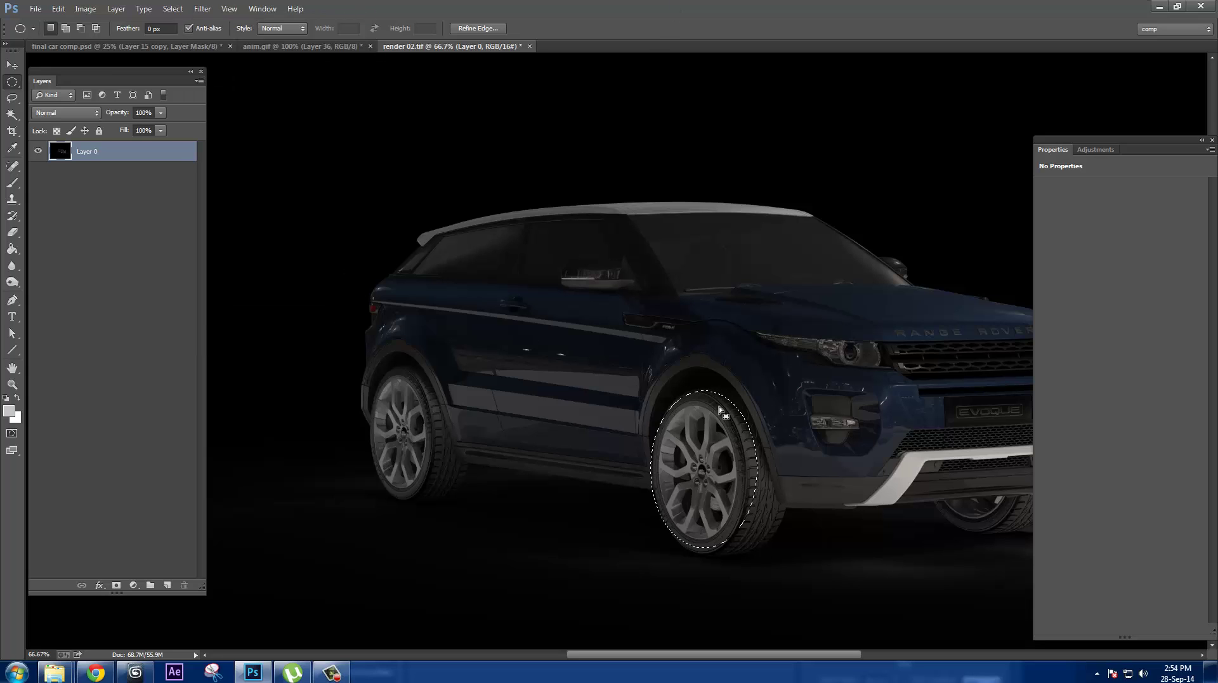
pyautogui.click(202, 9)
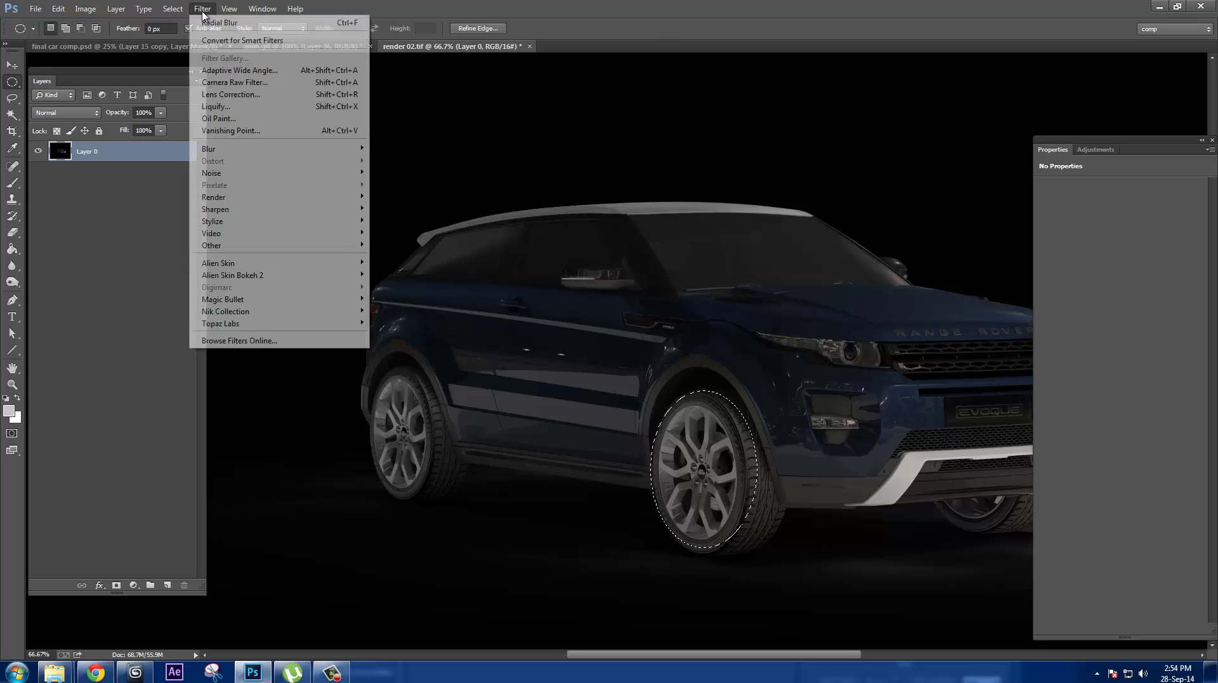
pyautogui.moveTo(252, 151)
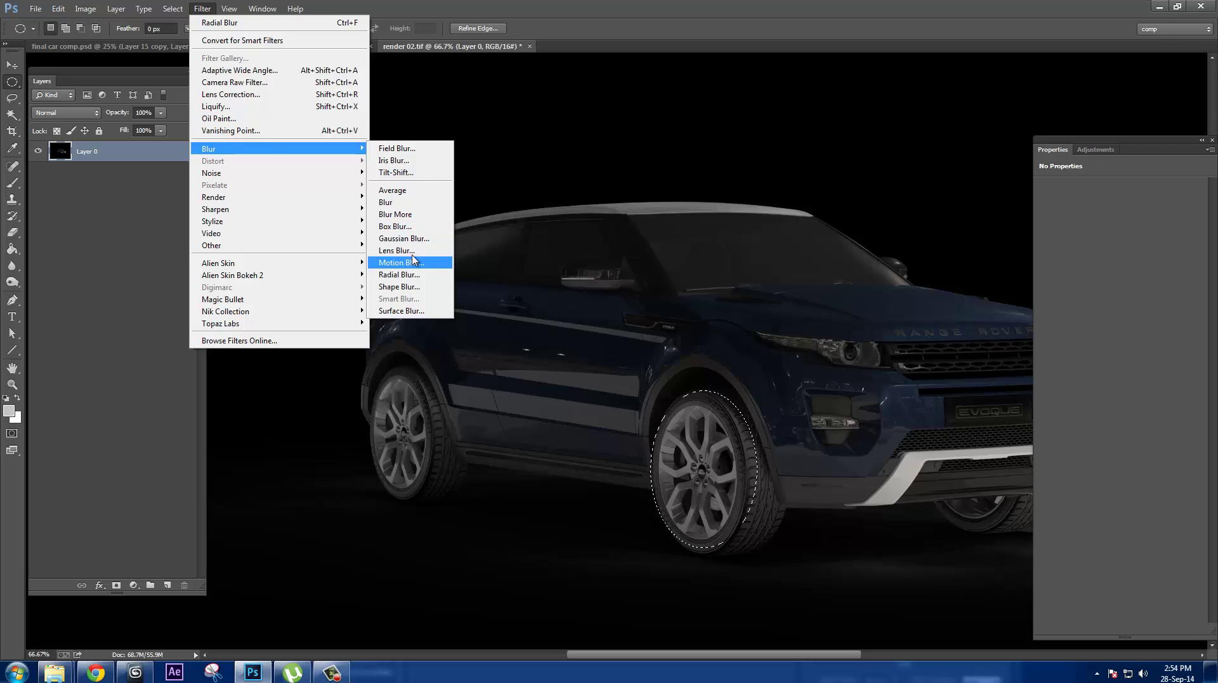
pyautogui.click(397, 274)
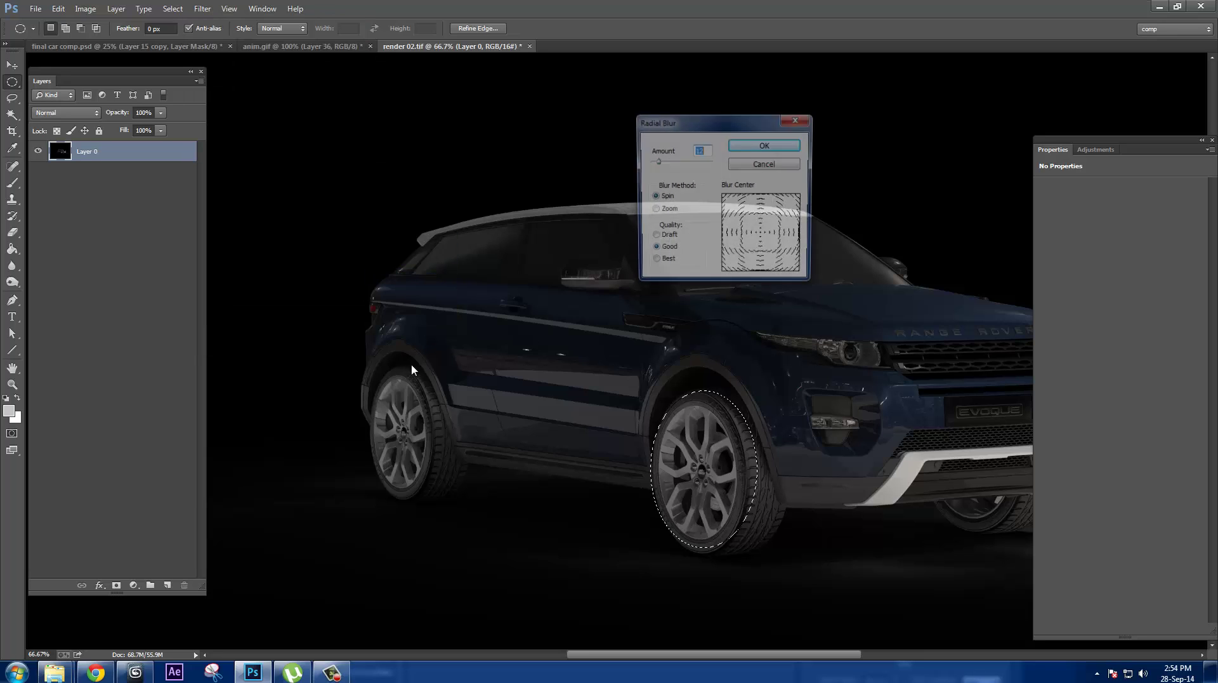
pyautogui.click(766, 145)
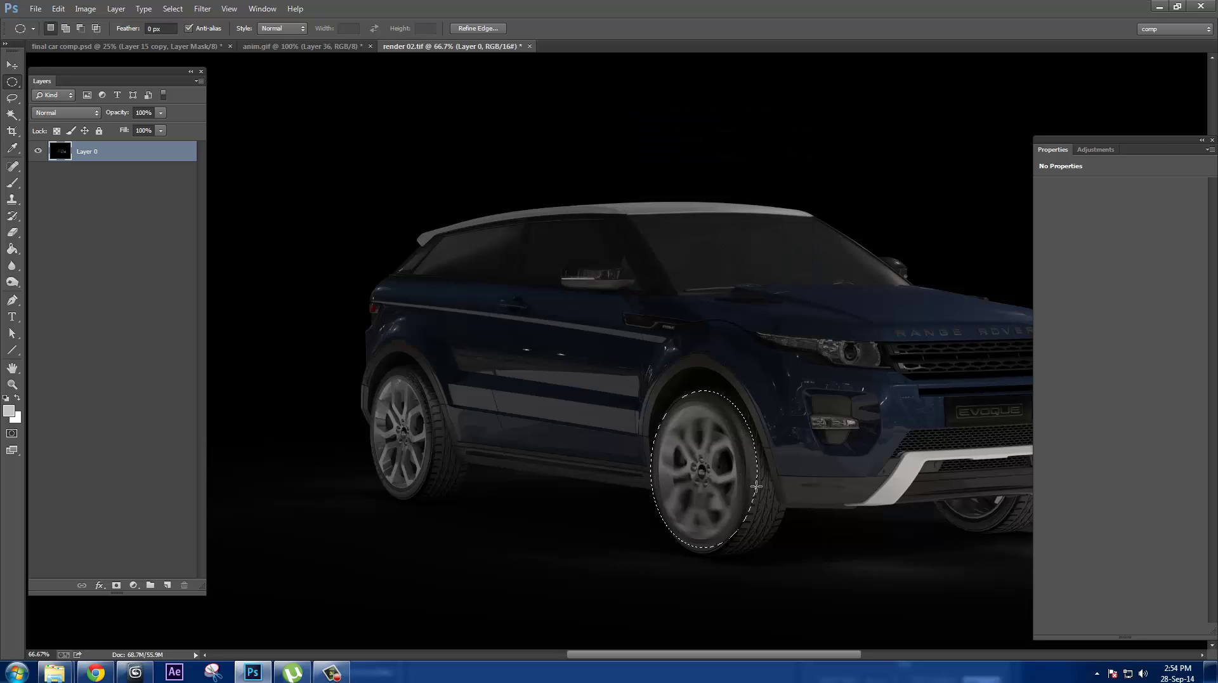
# Step: Undo the front wheel's radial blur and drop the elliptical selection
pyautogui.hotkey('ctrl', 'd')
pyautogui.hotkey('ctrl', 'alt', 'z')
pyautogui.hotkey('ctrl', 'alt', 'z')
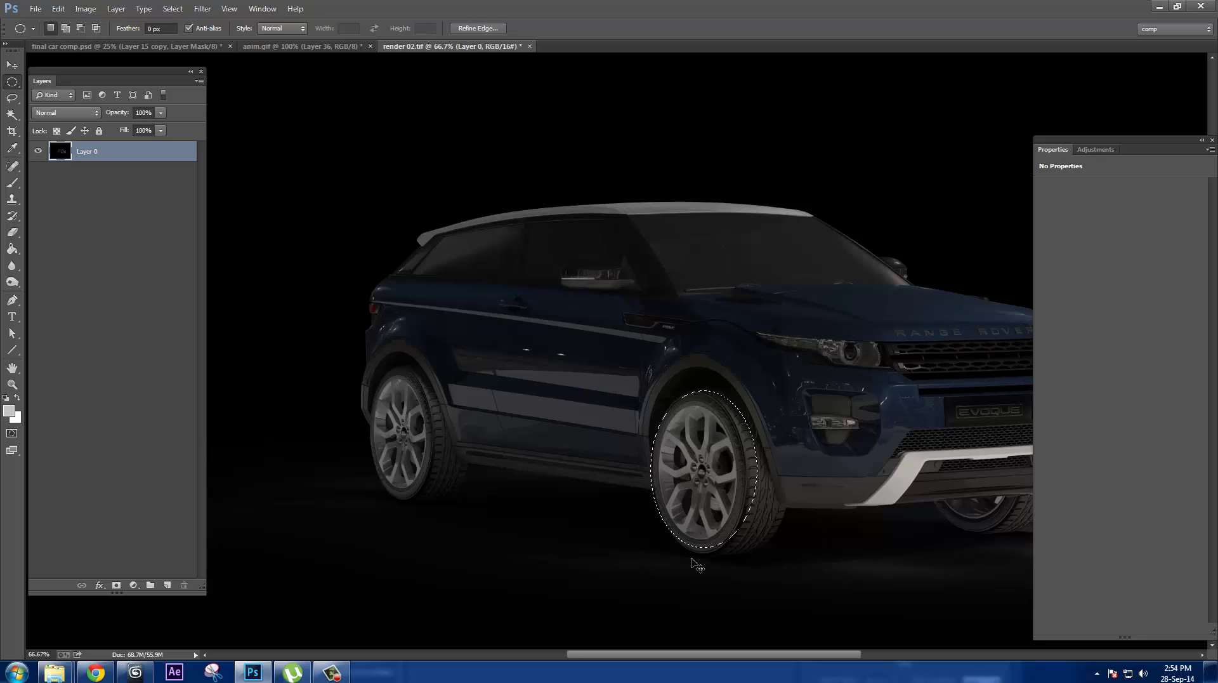
pyautogui.click(691, 558)
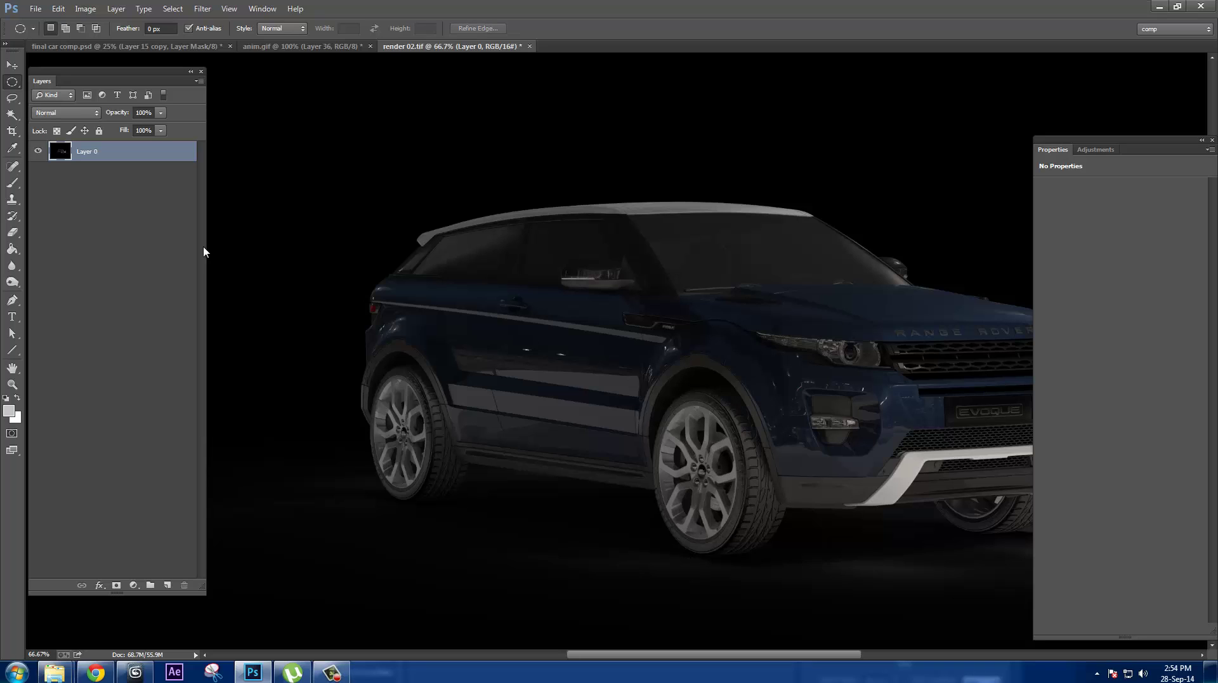
# Step: Draw a new elliptical selection around the front wheel
pyautogui.click(171, 9)
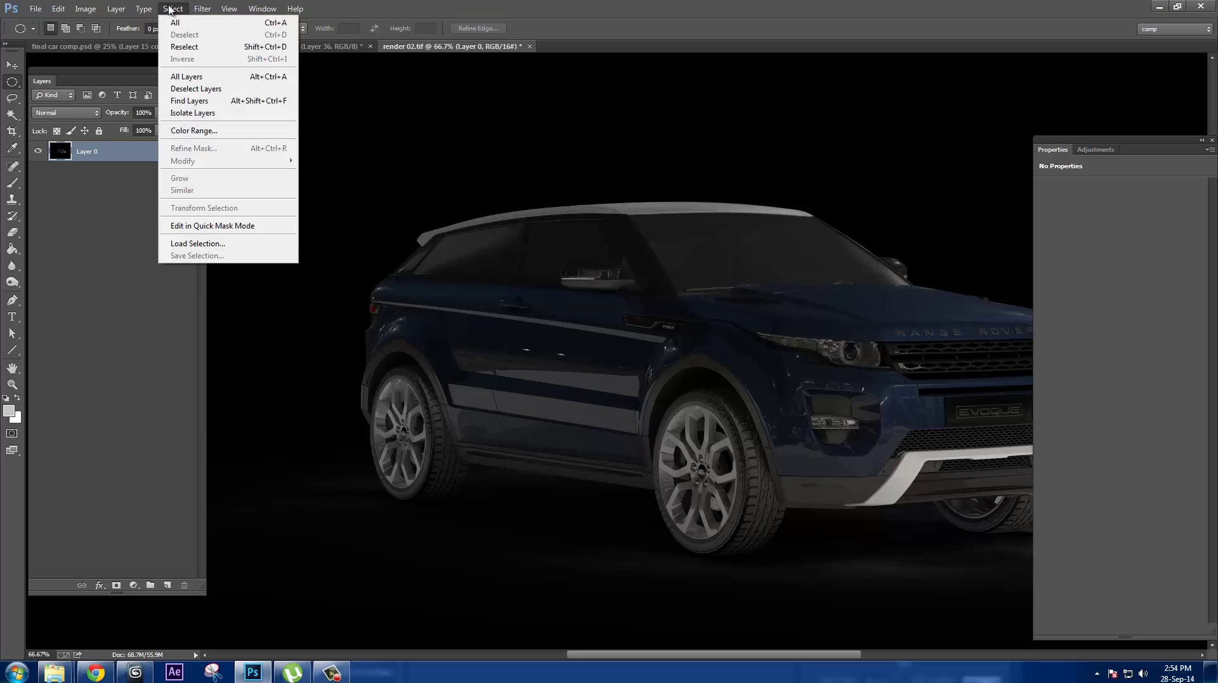
pyautogui.click(18, 89)
pyautogui.moveTo(675, 423); pyautogui.dragTo(760, 546)
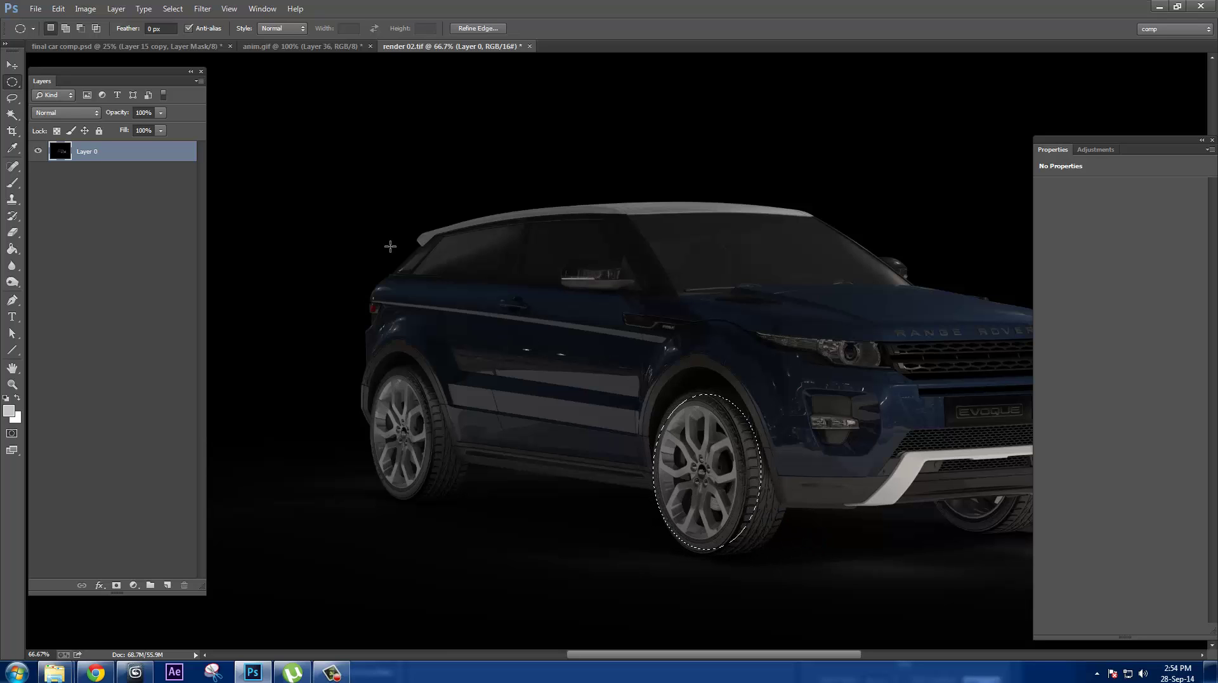
# Step: Transform the wheel selection to about 93% width and 102% height, skewing its lower corner to follow the tyre's front face
pyautogui.click(176, 11)
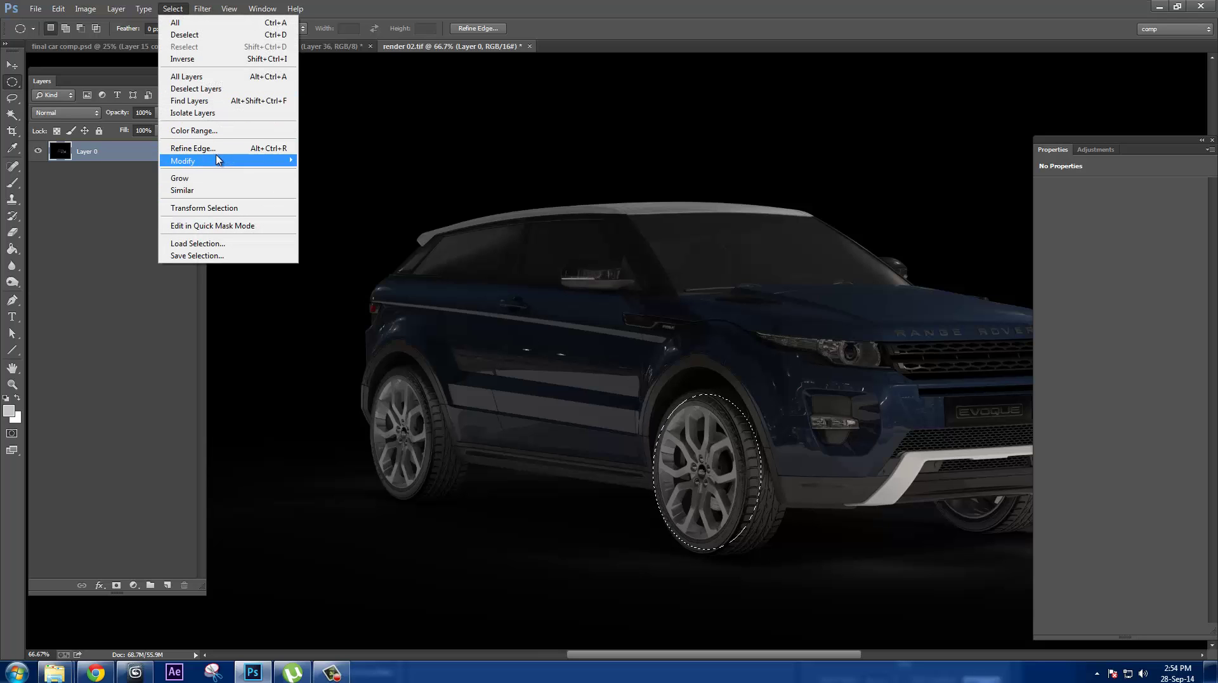
pyautogui.click(219, 209)
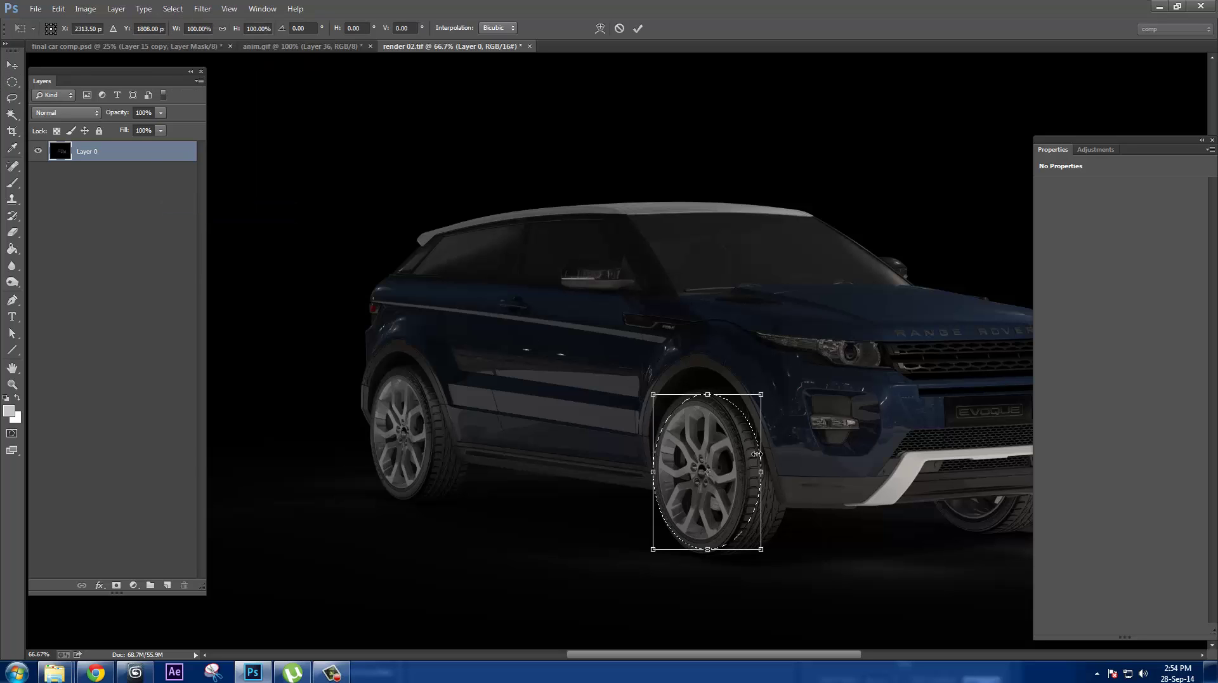
pyautogui.moveTo(758, 472); pyautogui.dragTo(752, 472)
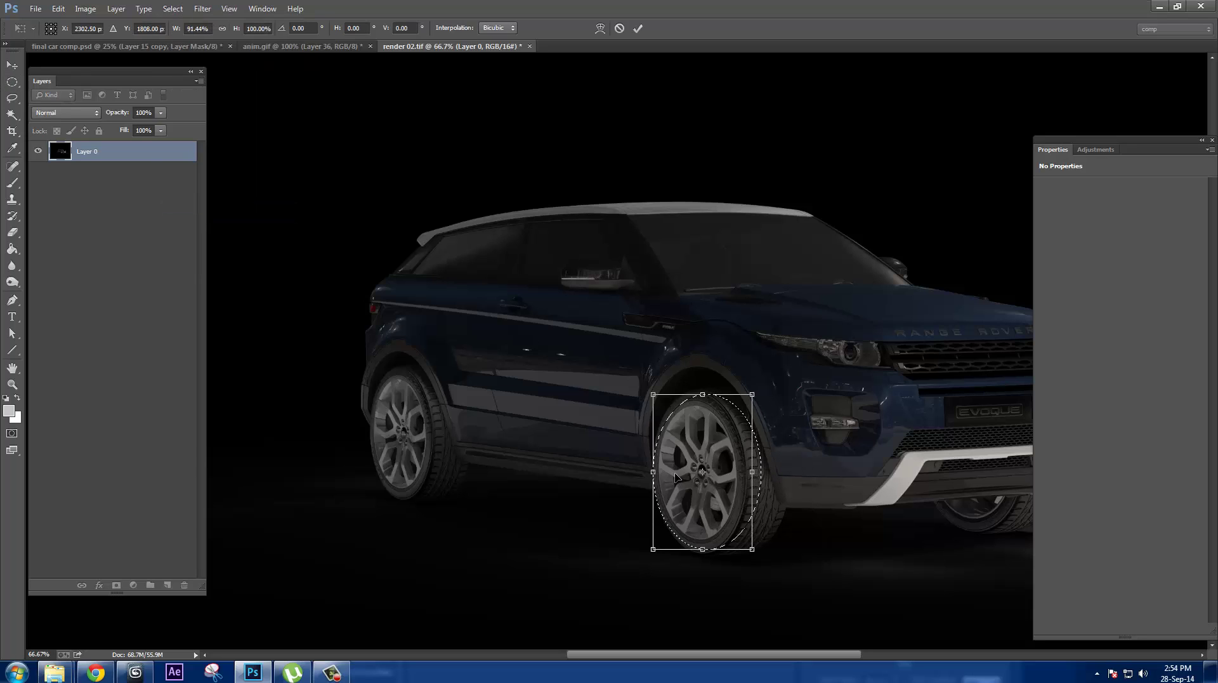
pyautogui.moveTo(651, 473); pyautogui.dragTo(646, 461)
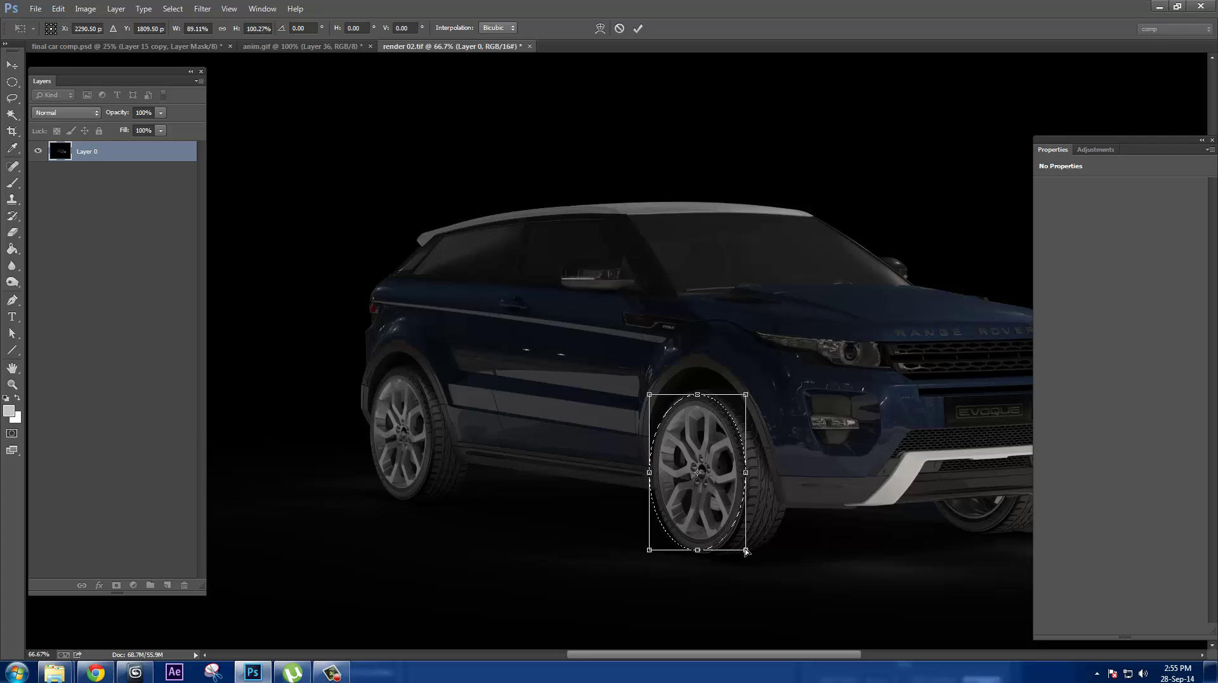
pyautogui.moveTo(747, 553); pyautogui.dragTo(750, 552)
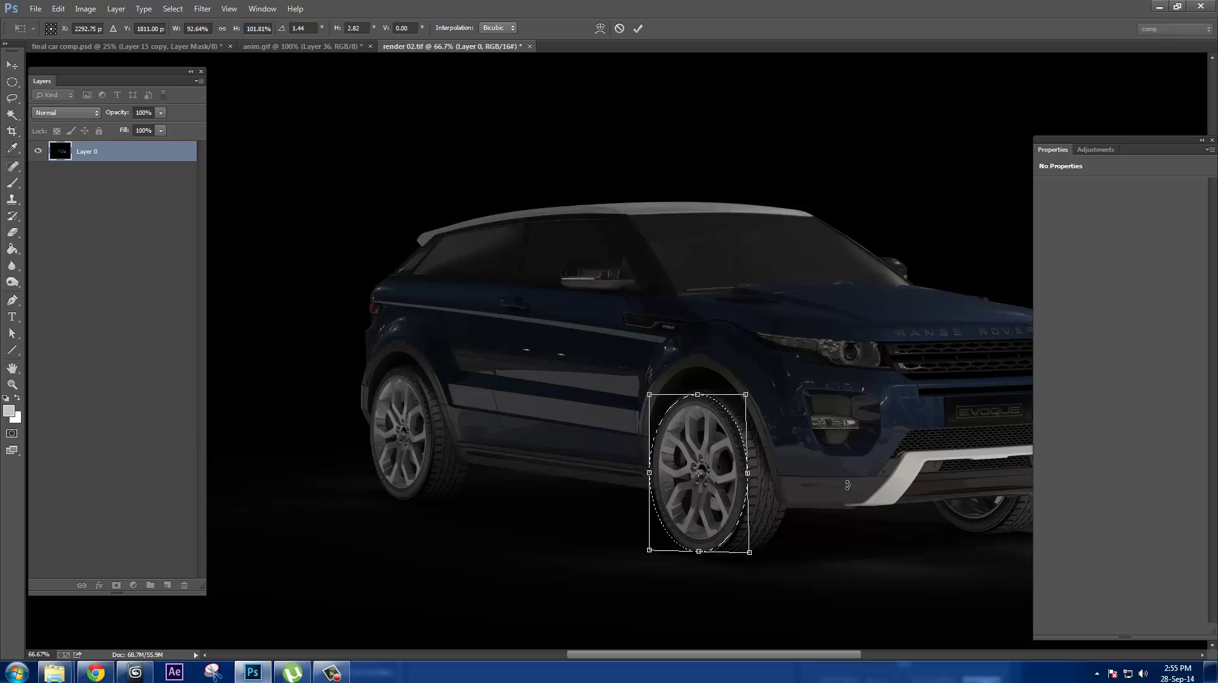
pyautogui.press('Return')
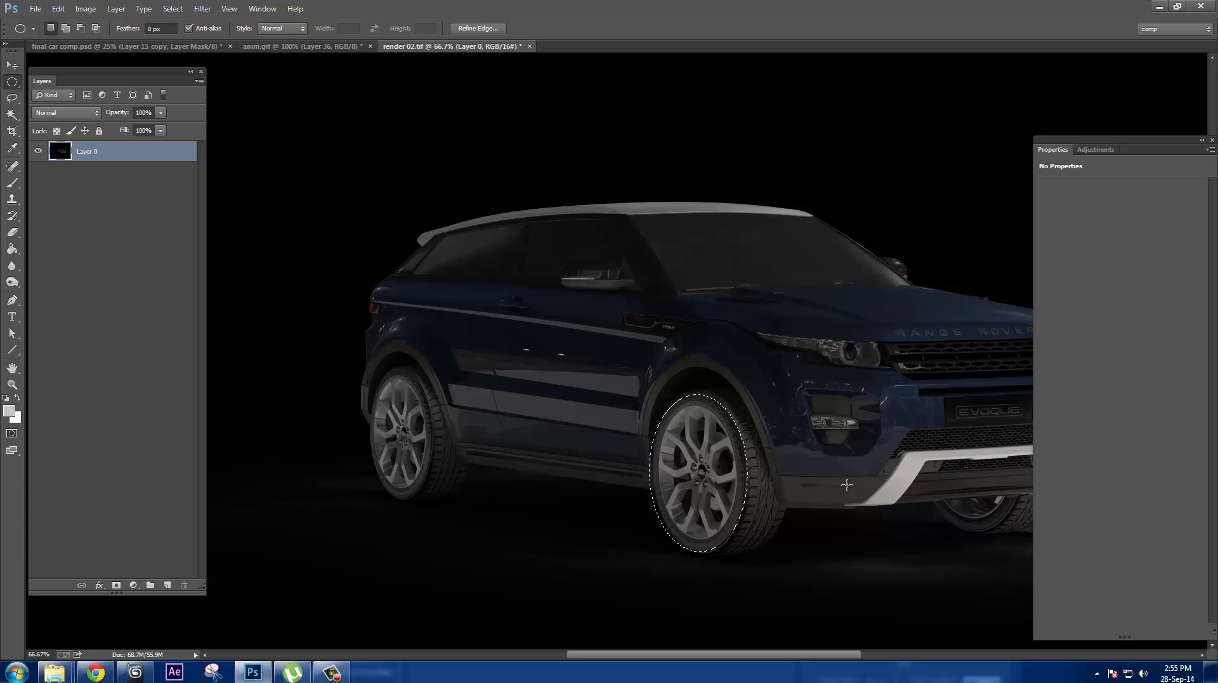
# Step: Narrow the wheel selection to about 97% width from its rear side to match the tyre's edge
pyautogui.hotkey('ctrl', '+')
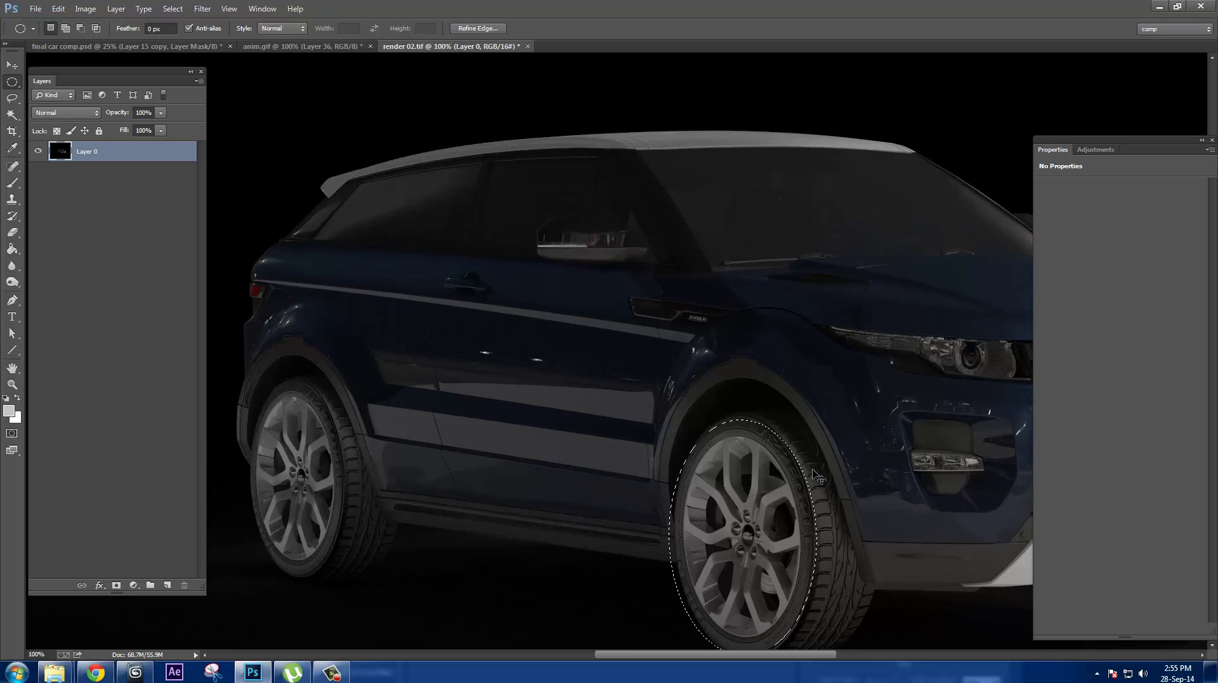
pyautogui.click(173, 8)
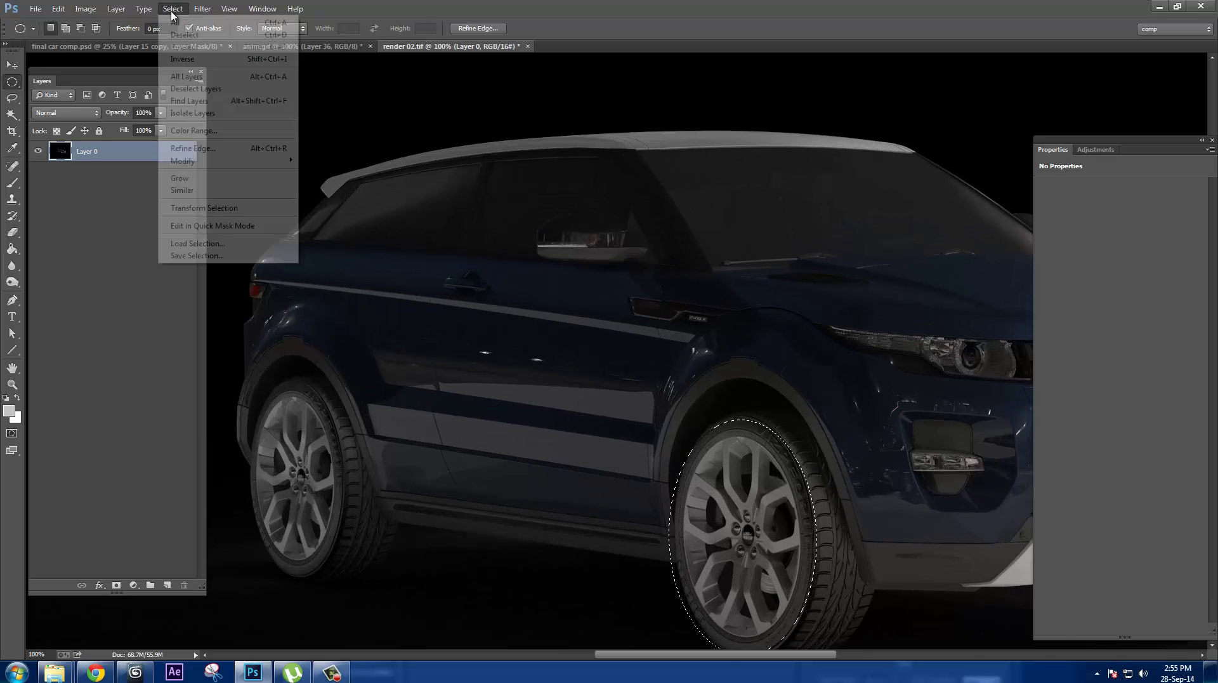
pyautogui.click(209, 207)
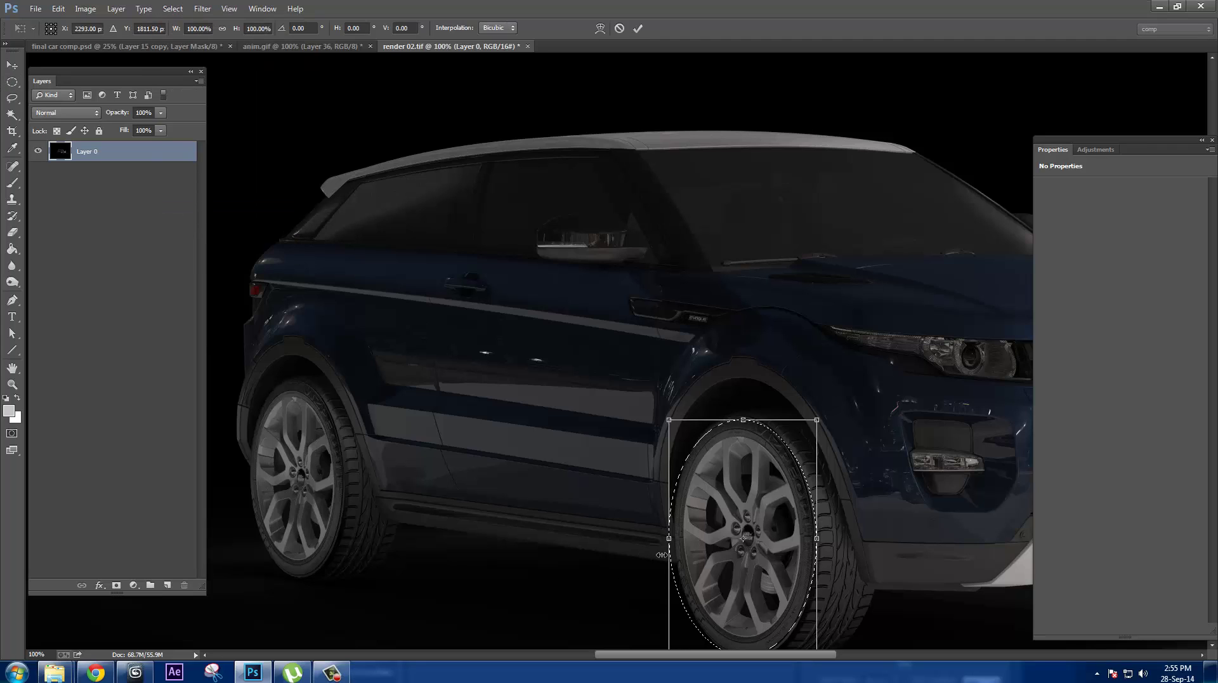
pyautogui.moveTo(668, 540); pyautogui.dragTo(672, 540)
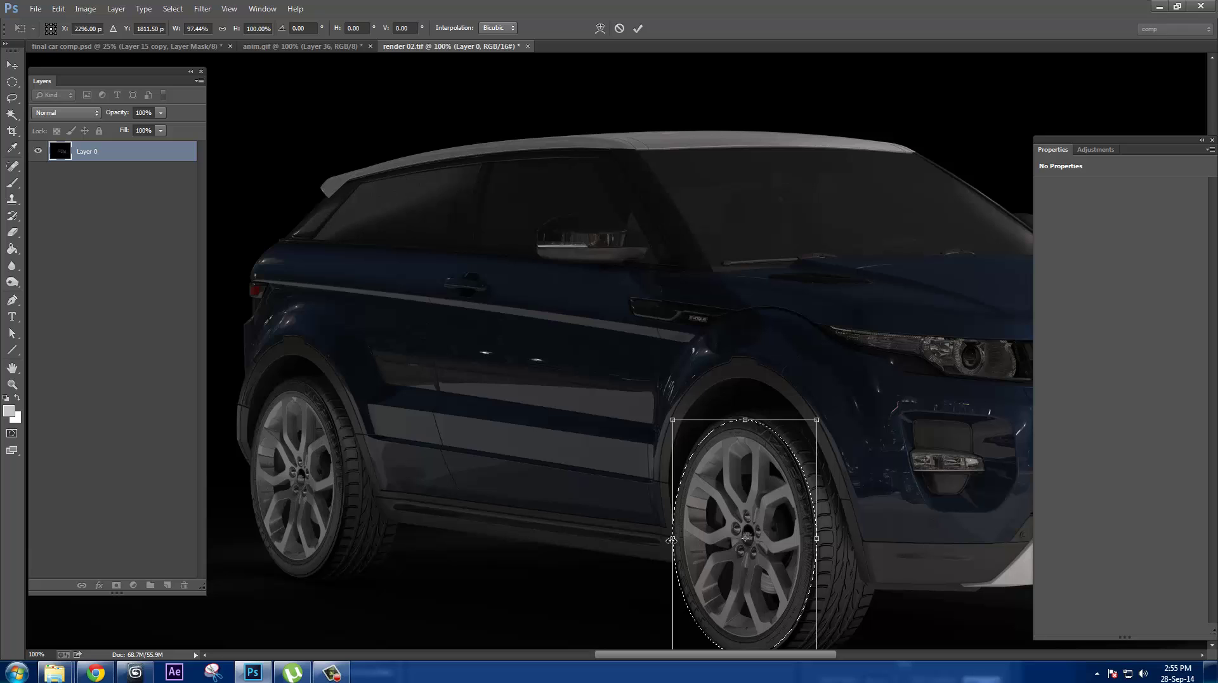
pyautogui.press('Return')
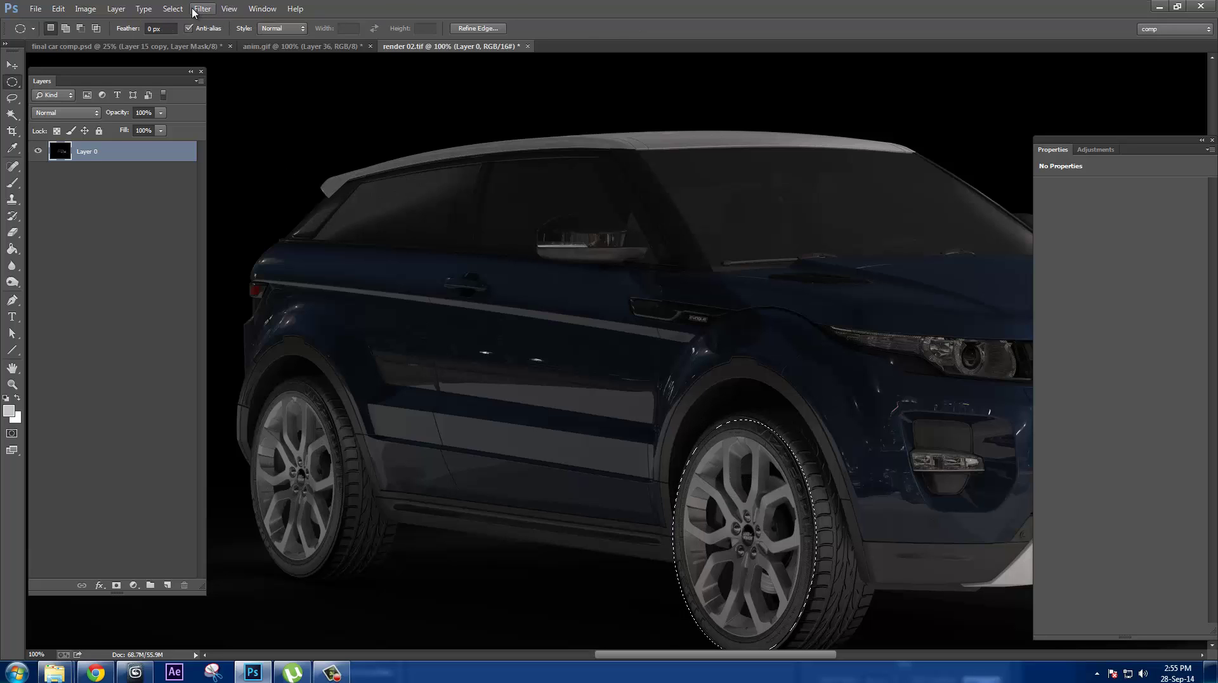
# Step: Distort the selection's upper rear corner slightly outward to fit the tyre, and copy the selected front wheel to a new layer
pyautogui.click(173, 9)
pyautogui.click(233, 209)
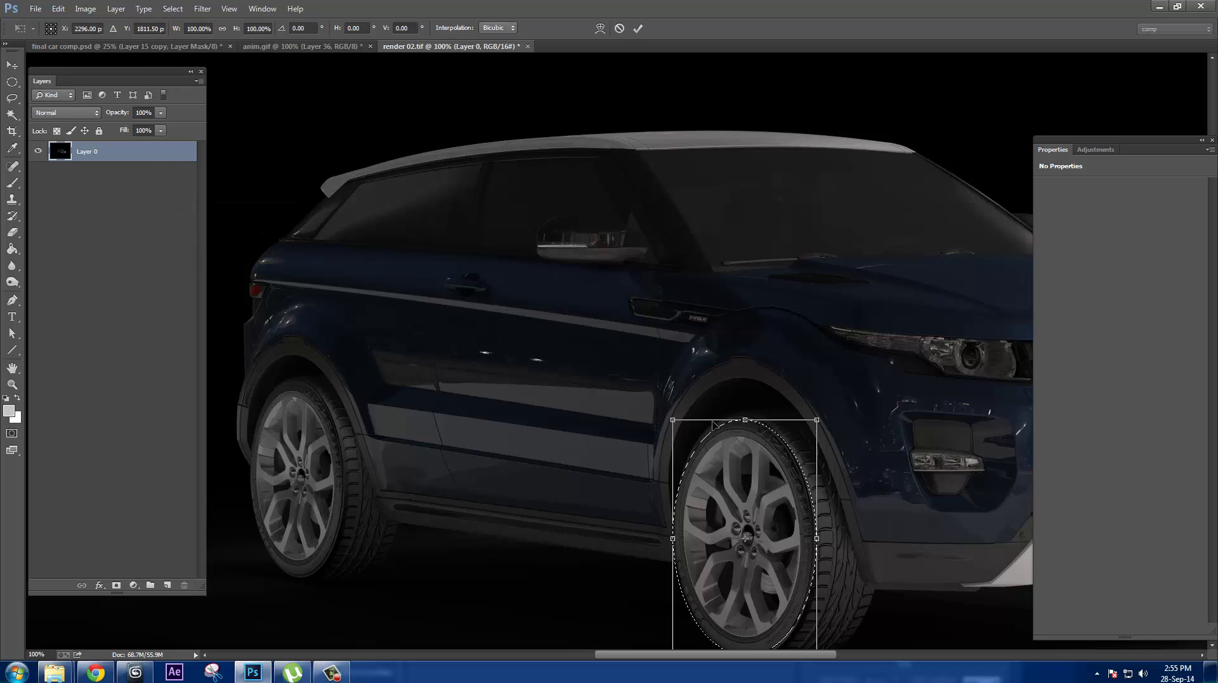
pyautogui.keyDown('ctrl'); pyautogui.moveTo(673, 420); pyautogui.dragTo(672, 416); pyautogui.keyUp('ctrl')
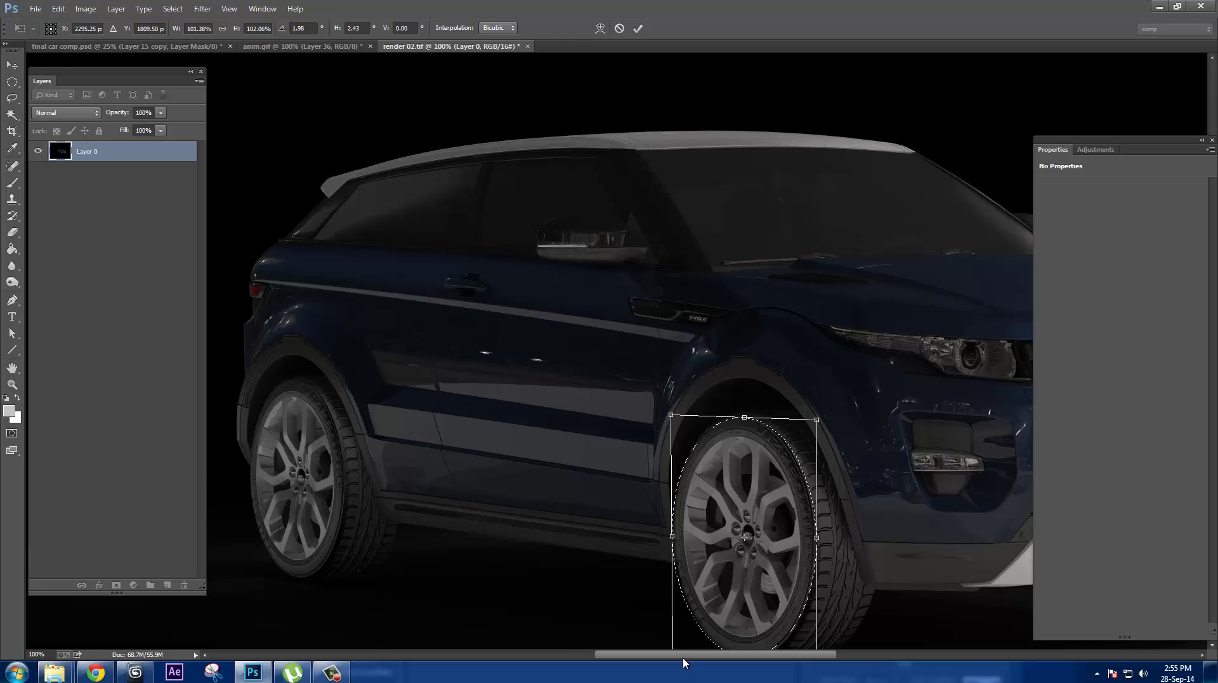
pyautogui.press('Return')
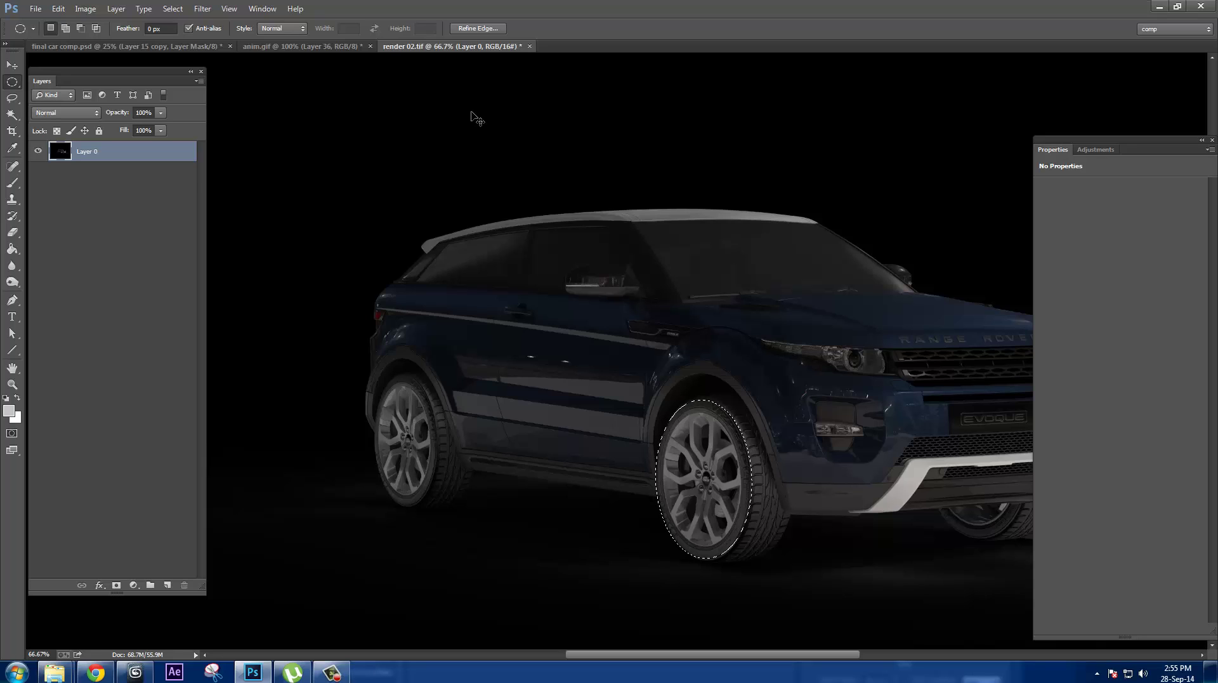
pyautogui.hotkey('ctrl', 'j')
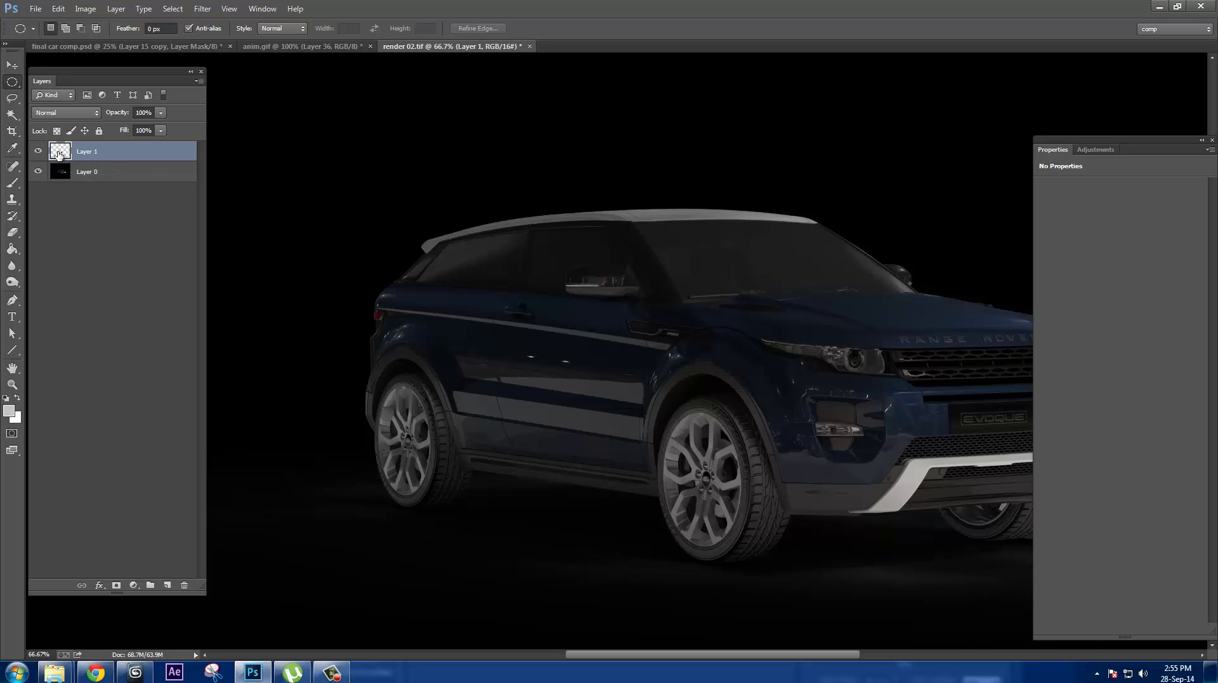
# Step: Select the copied front wheel's pixels and stretch them horizontally to about 163% width so the wheel is circular
pyautogui.keyDown('ctrl'); pyautogui.click(59, 153); pyautogui.keyUp('ctrl')
pyautogui.hotkey('ctrl', 't')
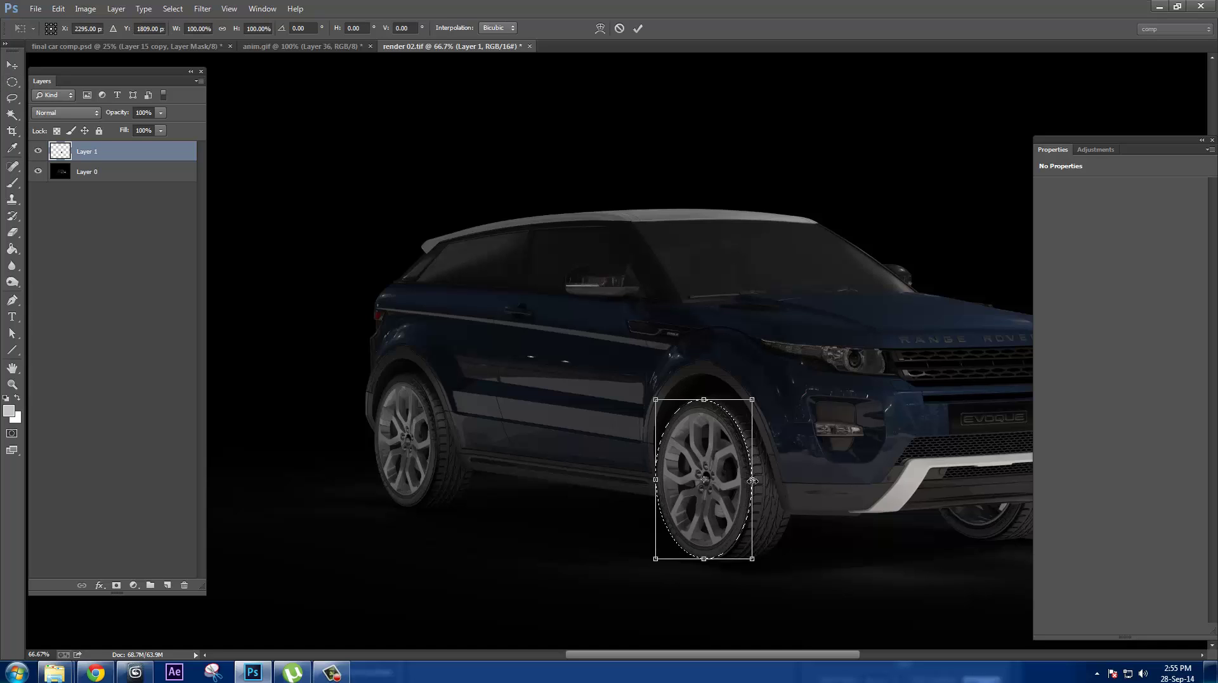
pyautogui.moveTo(753, 480); pyautogui.dragTo(806, 480)
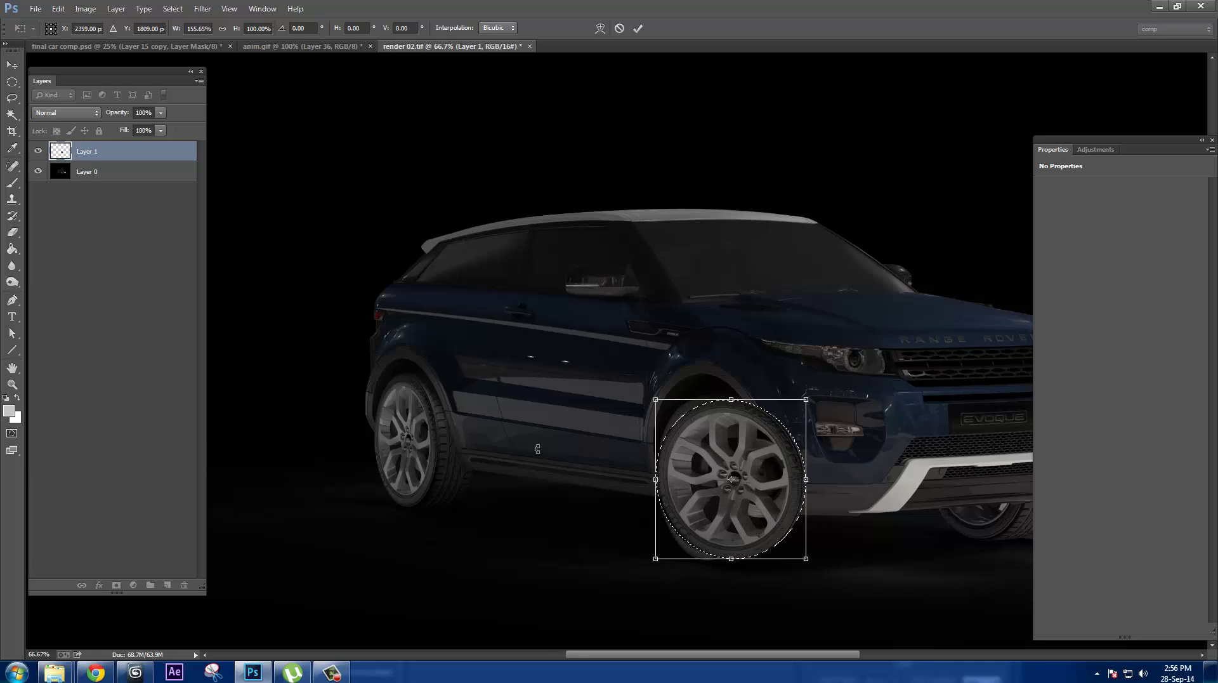
pyautogui.moveTo(806, 479); pyautogui.dragTo(815, 480)
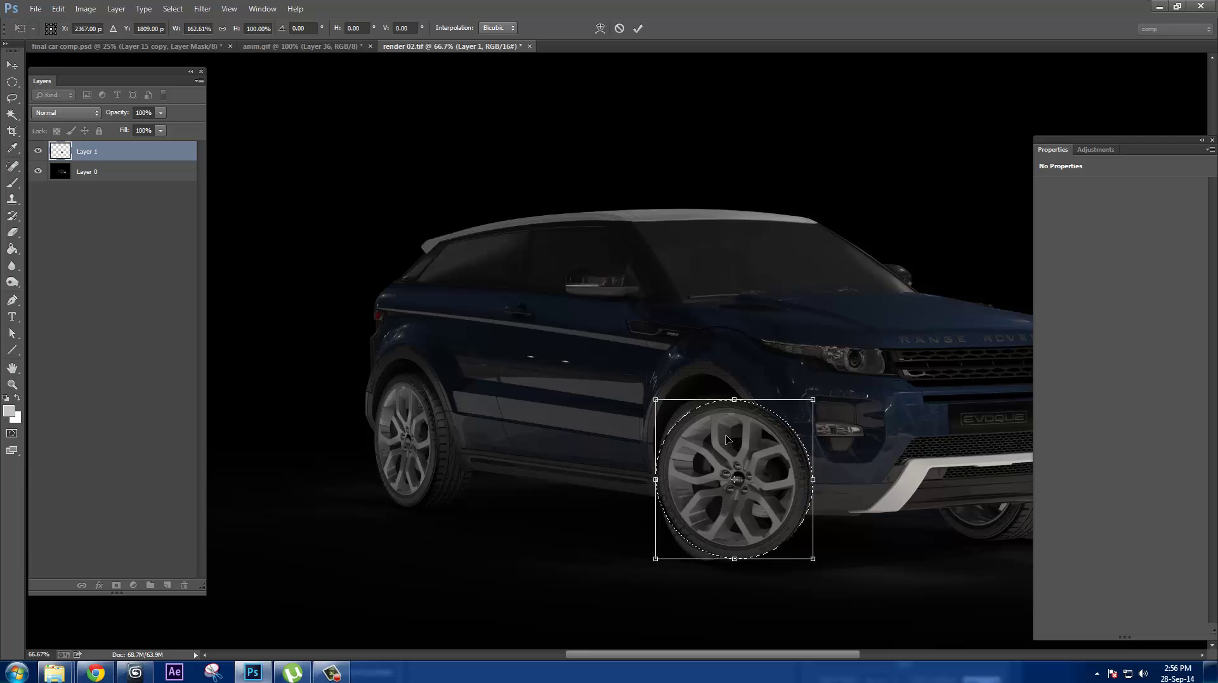
pyautogui.press('Return')
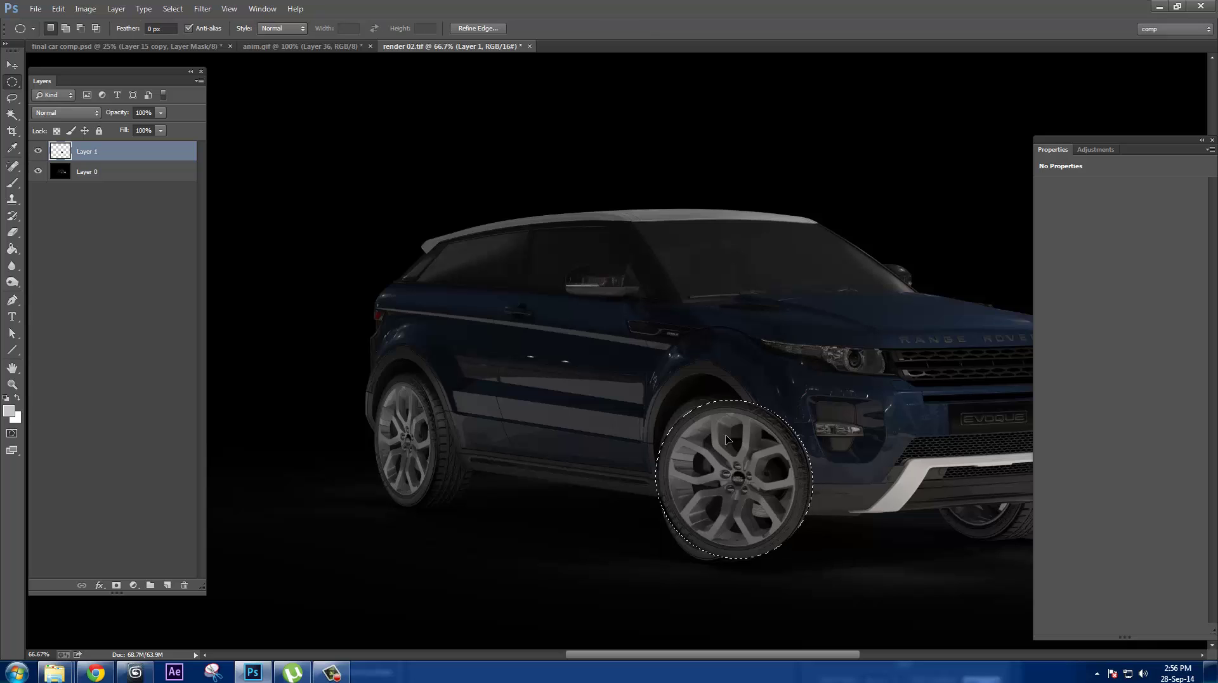
# Step: Try a strong spin Radial Blur on the stretched front wheel and undo it
pyautogui.click(202, 8)
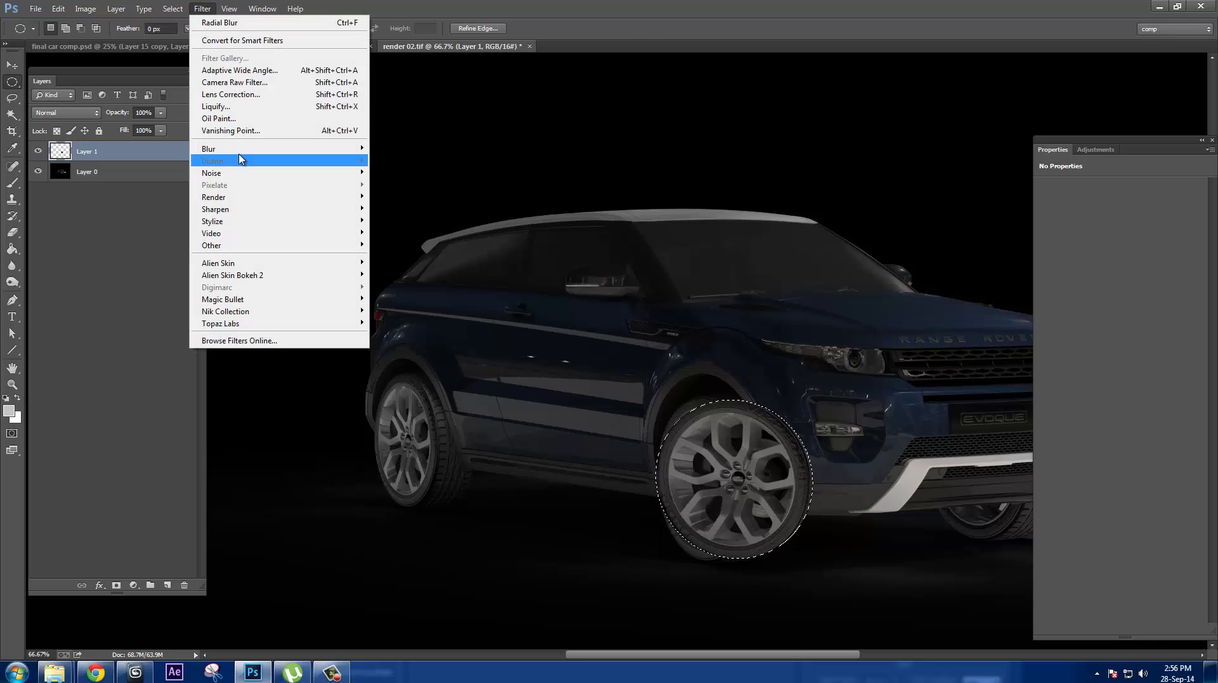
pyautogui.moveTo(239, 154)
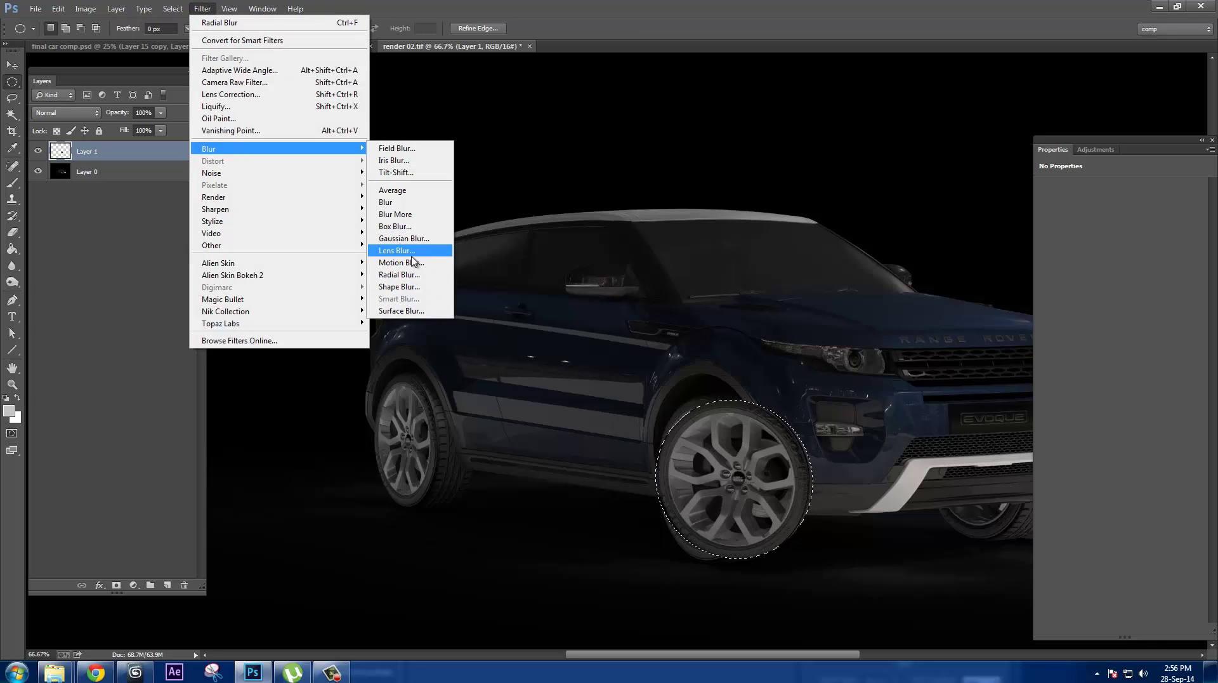
pyautogui.click(411, 275)
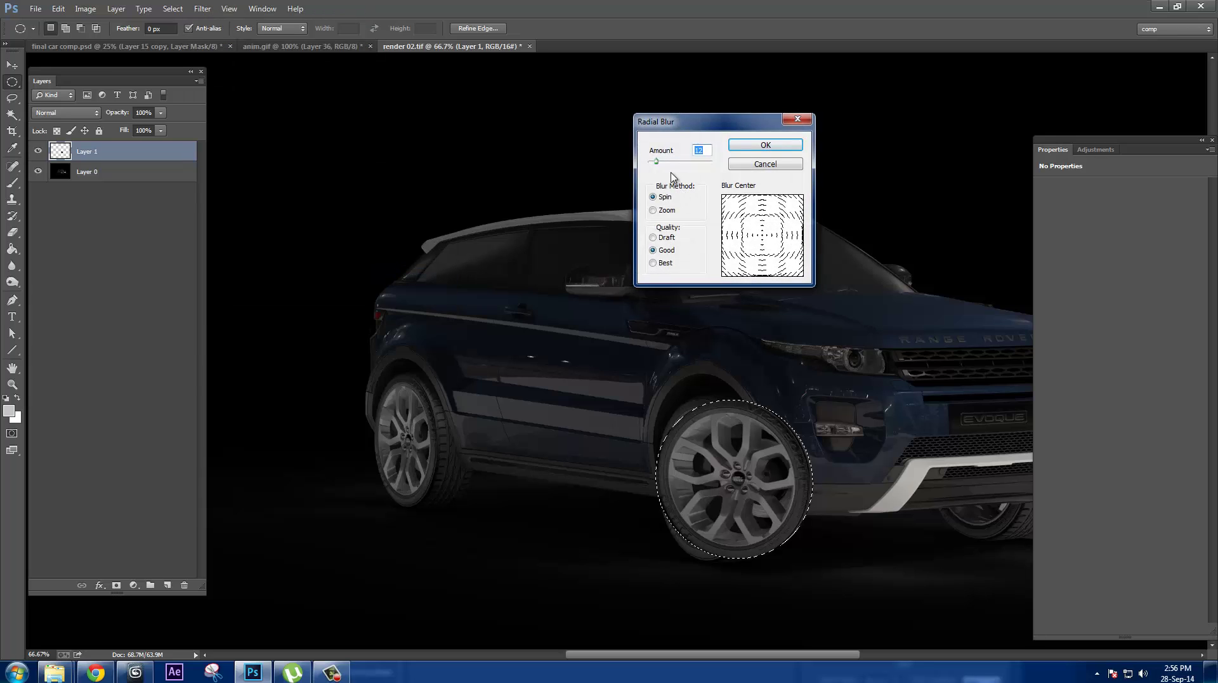
pyautogui.moveTo(661, 162); pyautogui.dragTo(671, 162)
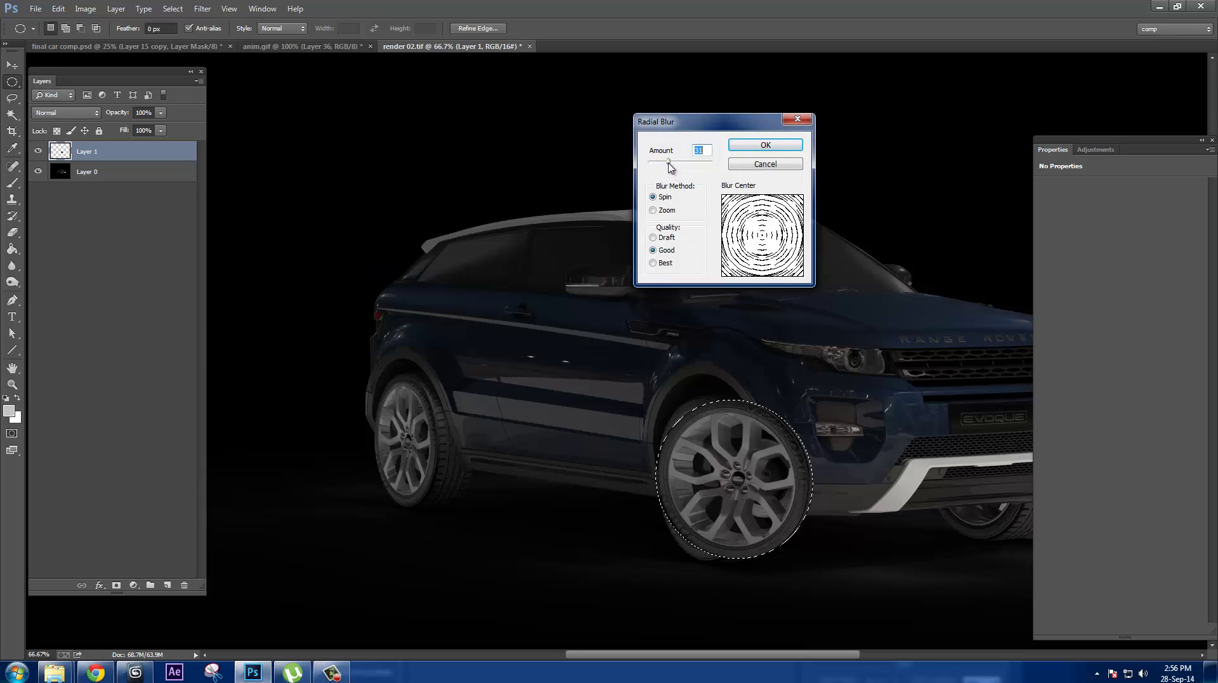
pyautogui.click(765, 146)
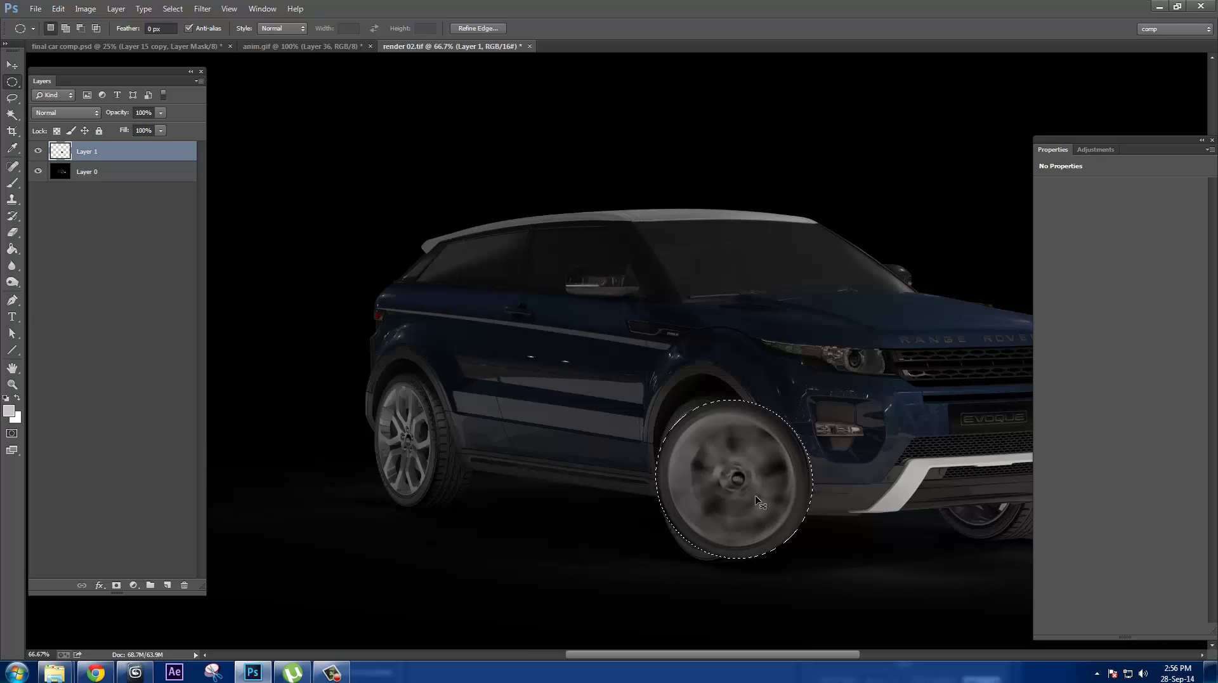
pyautogui.hotkey('ctrl', 'z')
# Step: Apply a Spin Radial Blur with amount 26 and Good quality to the stretched front wheel
pyautogui.click(202, 9)
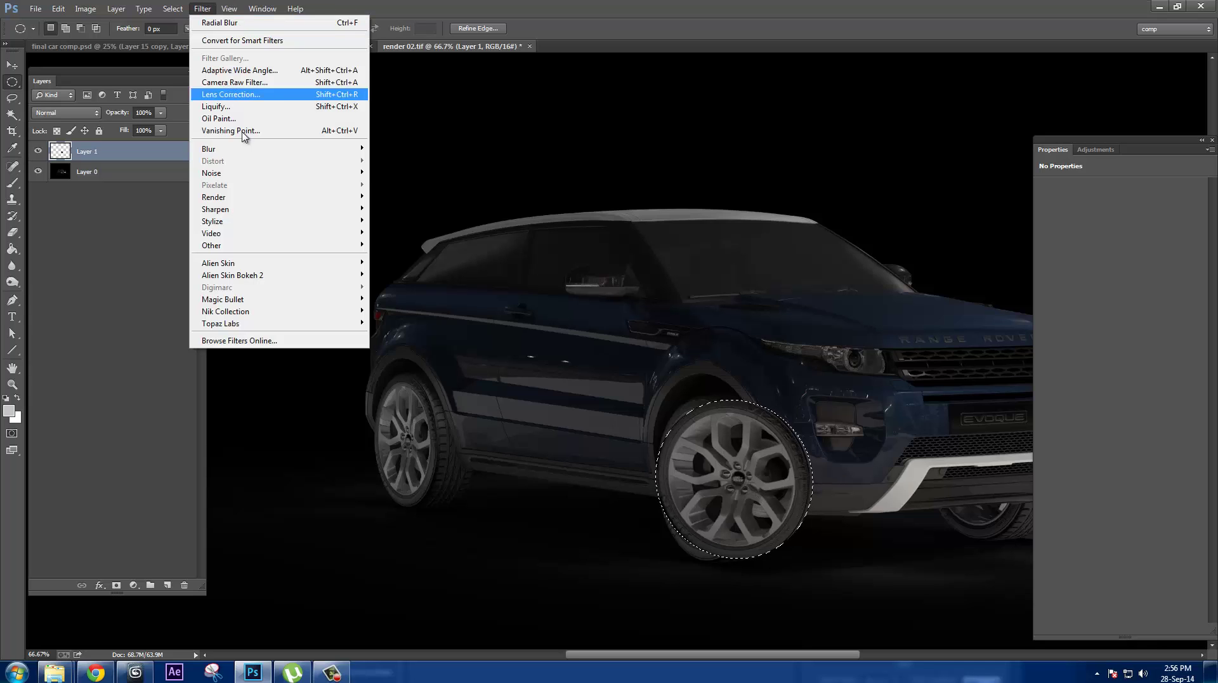
pyautogui.moveTo(254, 151)
pyautogui.click(408, 283)
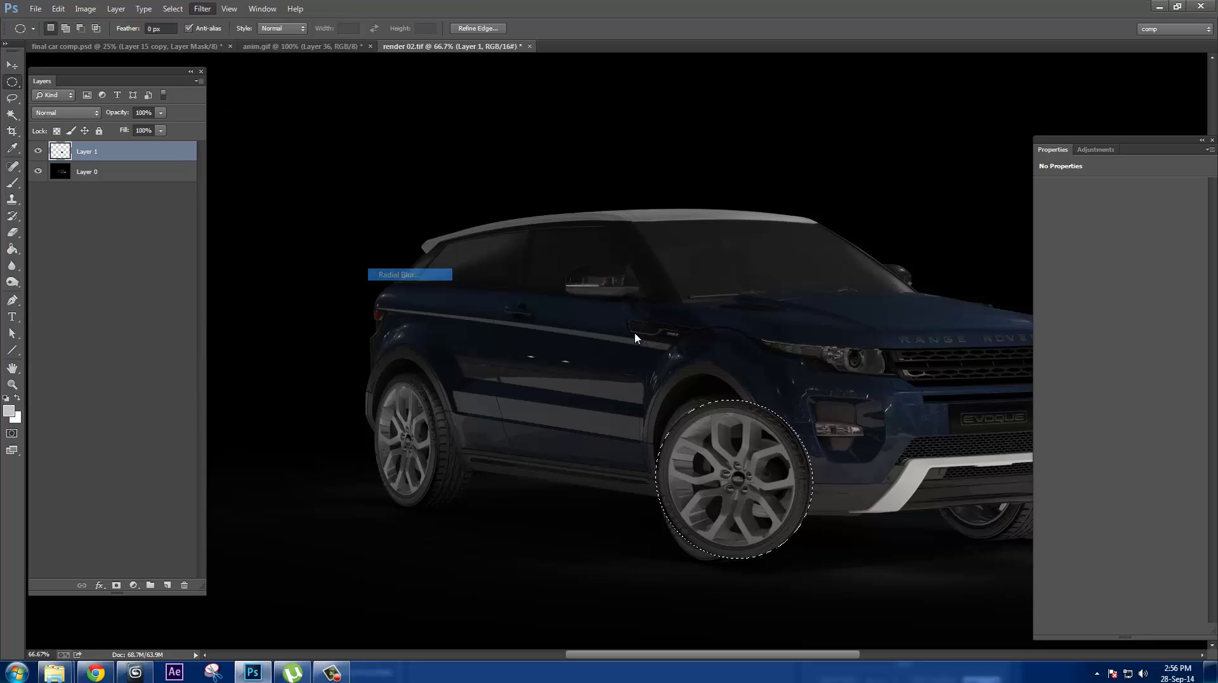
pyautogui.moveTo(669, 166); pyautogui.dragTo(663, 165)
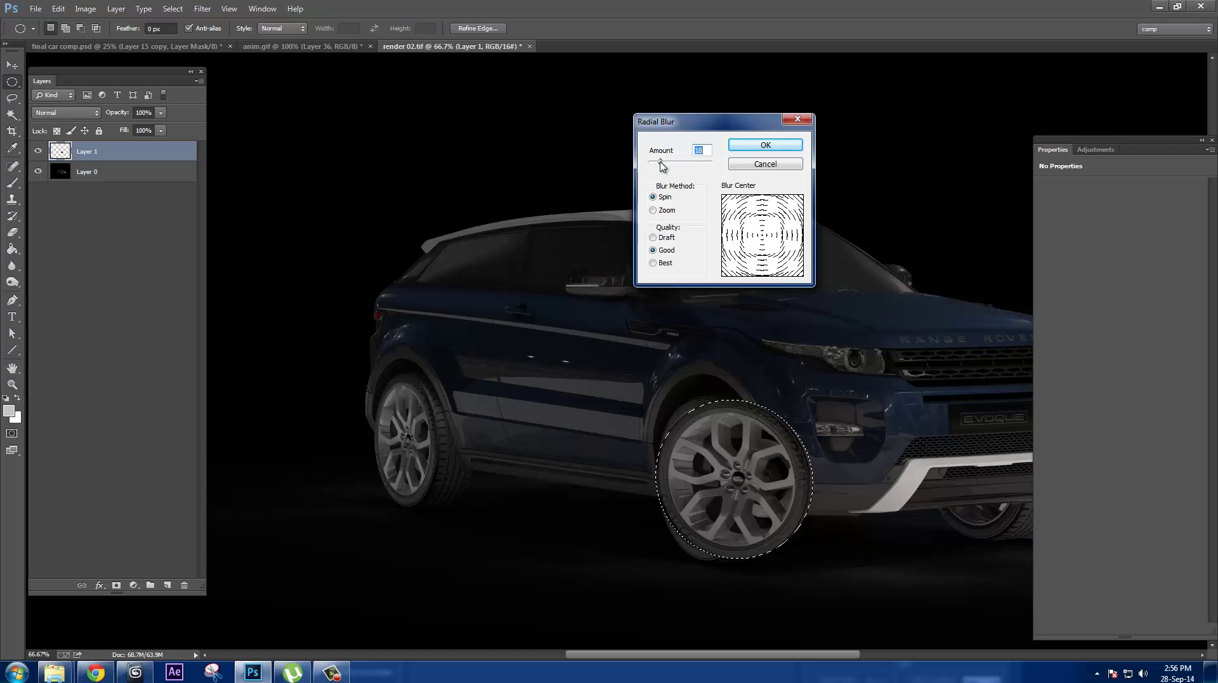
pyautogui.click(767, 144)
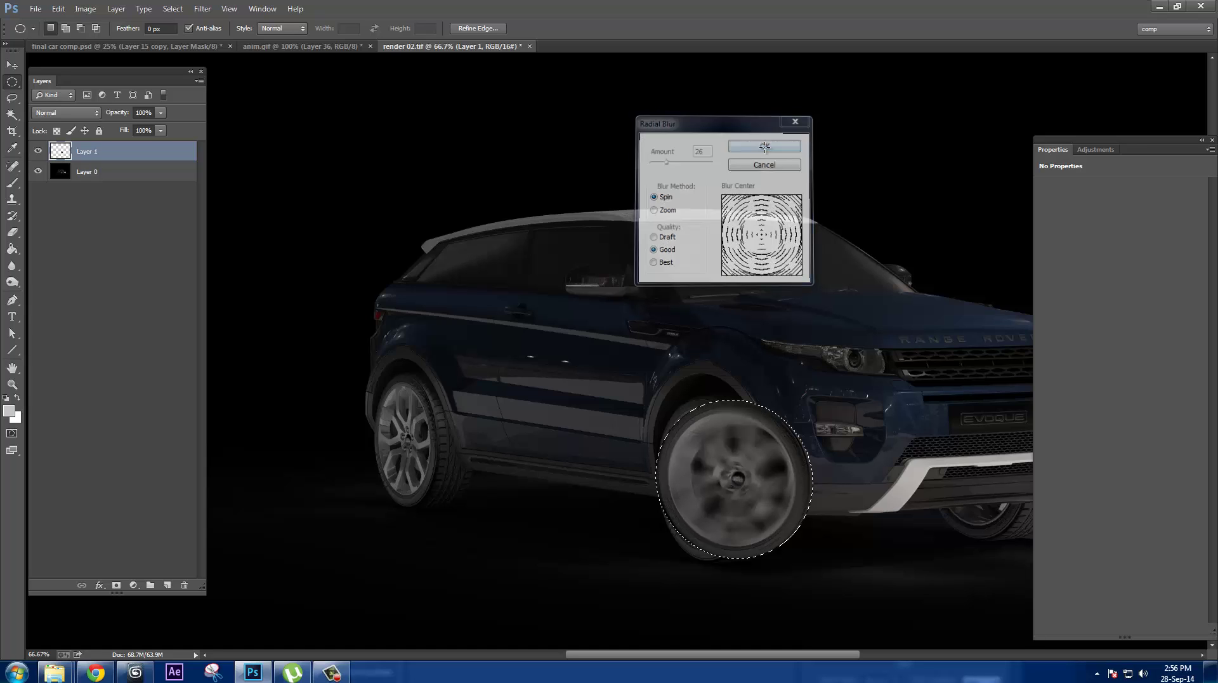
# Step: Squeeze the blurred wheel horizontally back to the tyre's original narrow width and clear the selection
pyautogui.hotkey('ctrl', 'd')
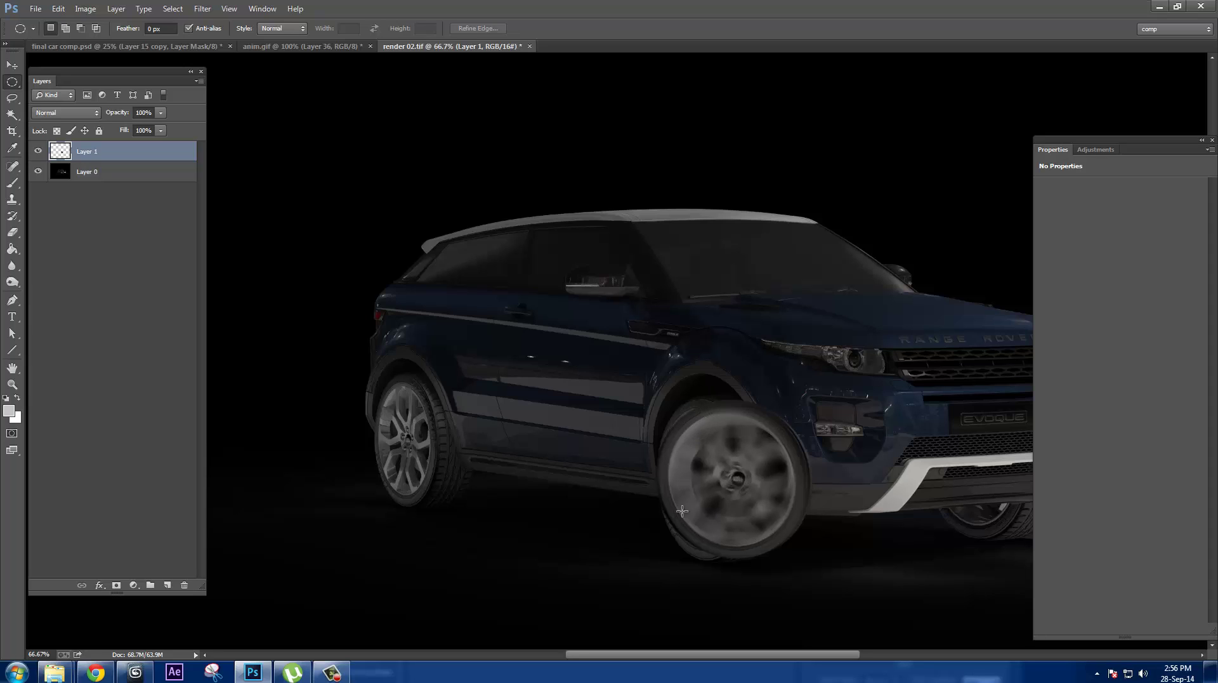
pyautogui.hotkey('ctrl', 'shift', 'd')
pyautogui.hotkey('ctrl', 't')
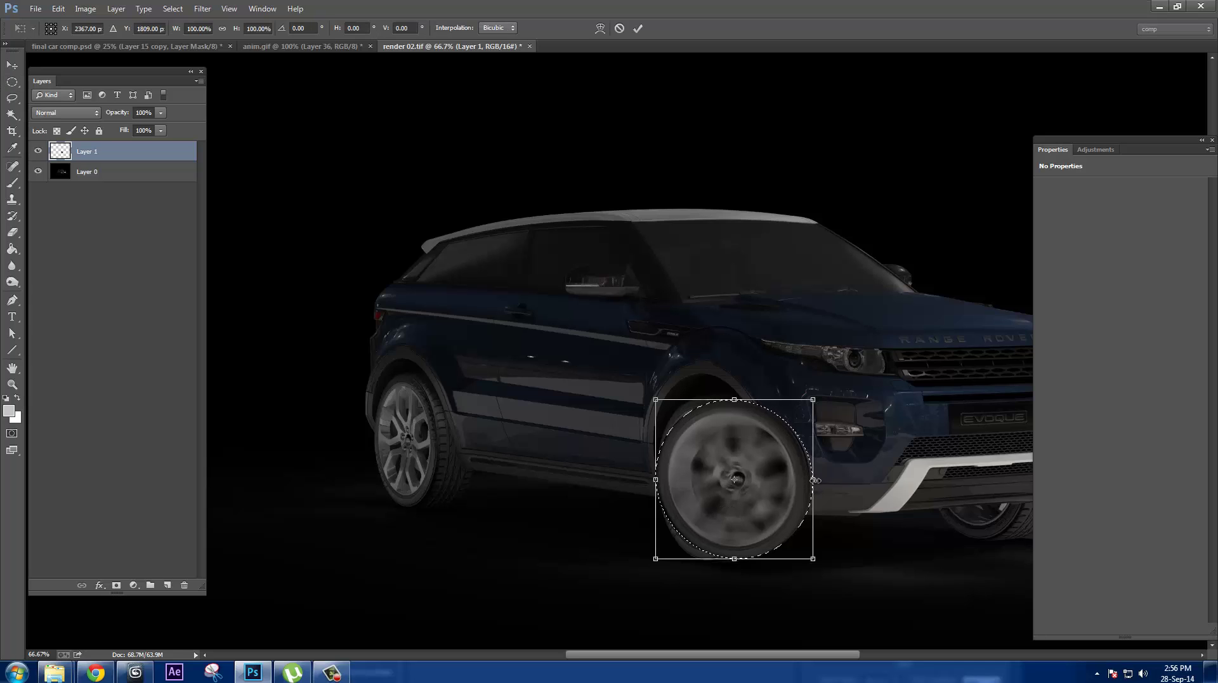
pyautogui.moveTo(818, 476); pyautogui.dragTo(755, 477)
pyautogui.press('Return')
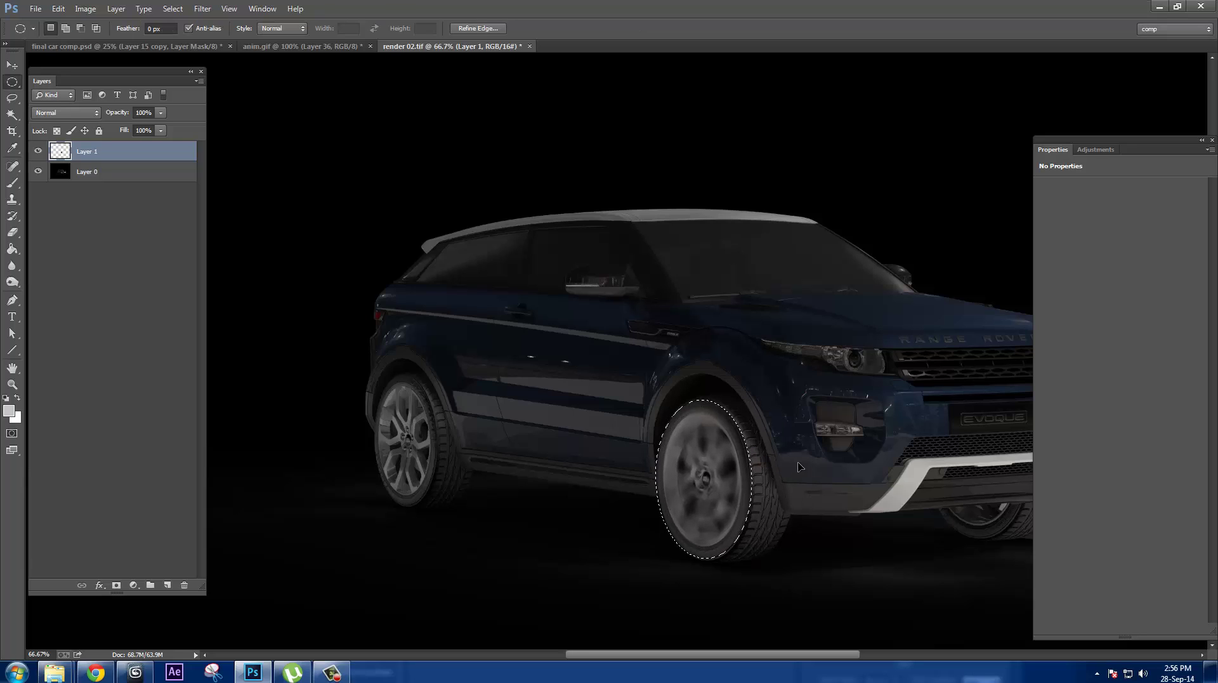
pyautogui.hotkey('ctrl', 'd')
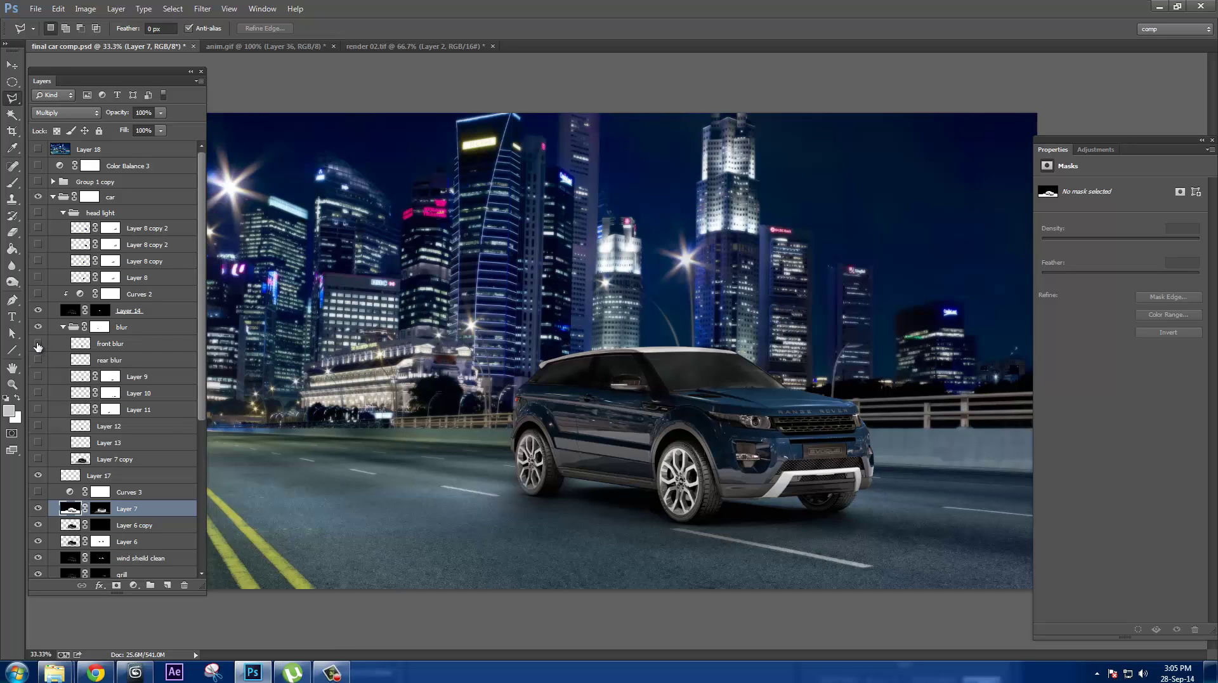
# Step: Toggle the front blur, rear blur and neighbouring layers in the blur group to compare the wheels with and without blur
pyautogui.click(38, 344)
pyautogui.click(38, 360)
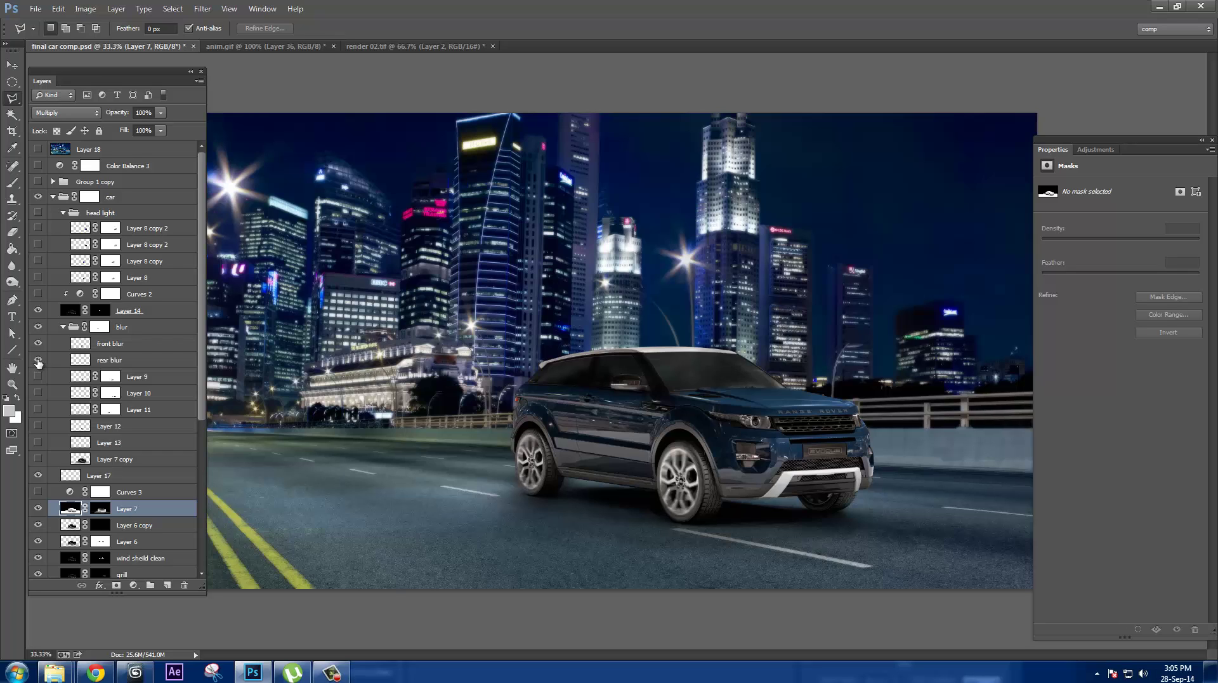
pyautogui.click(38, 377)
pyautogui.click(38, 393)
pyautogui.moveTo(38, 410); pyautogui.dragTo(37, 328)
pyautogui.click(37, 327)
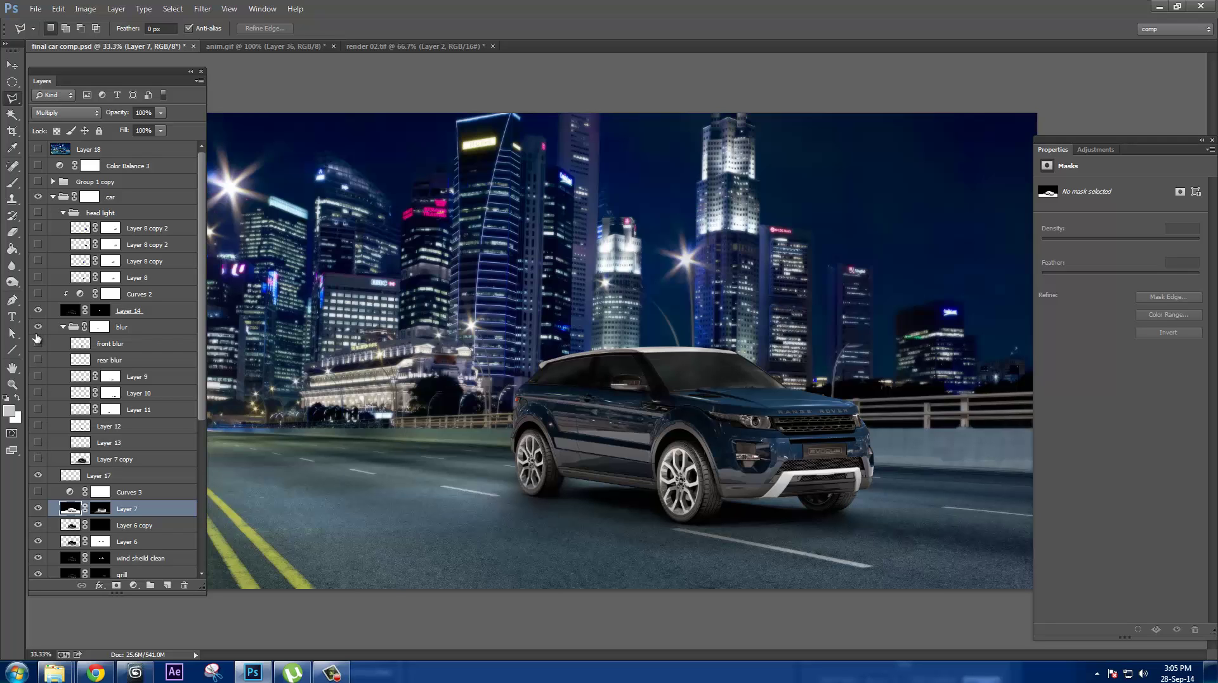
# Step: Show Layers 9 through 13 in the blur group to blend the spinning-wheel blur into the car
pyautogui.click(38, 442)
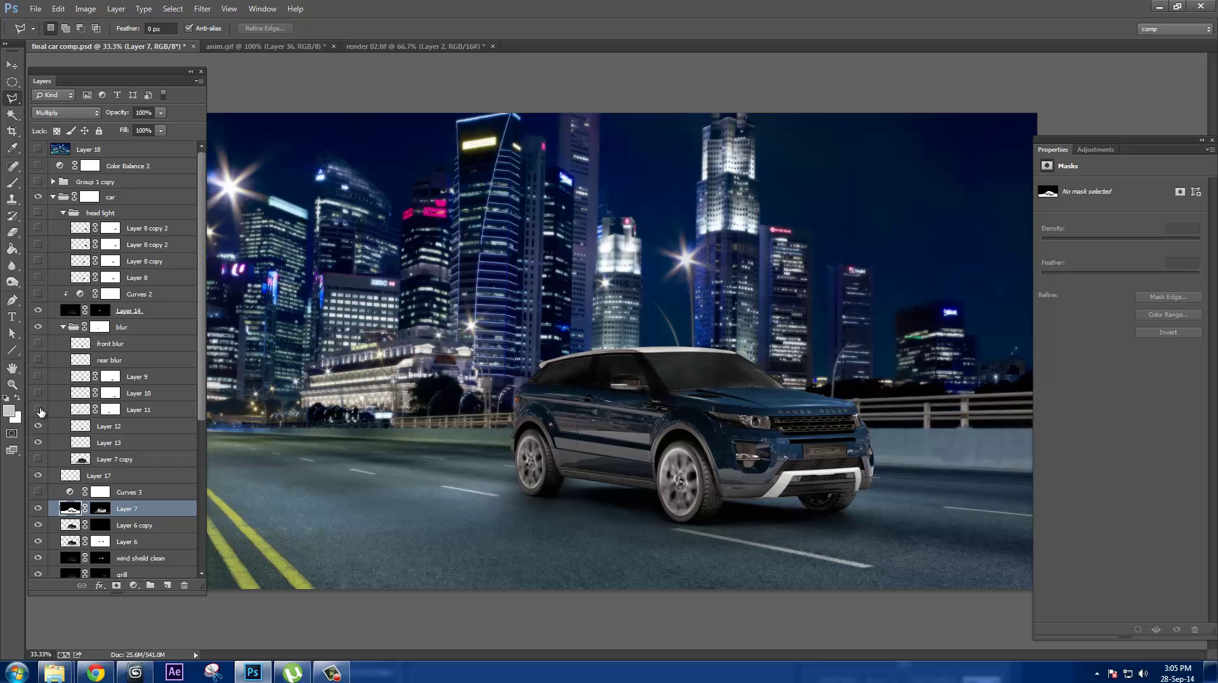
pyautogui.click(38, 409)
pyautogui.click(38, 378)
pyautogui.hotkey('ctrl', '+')
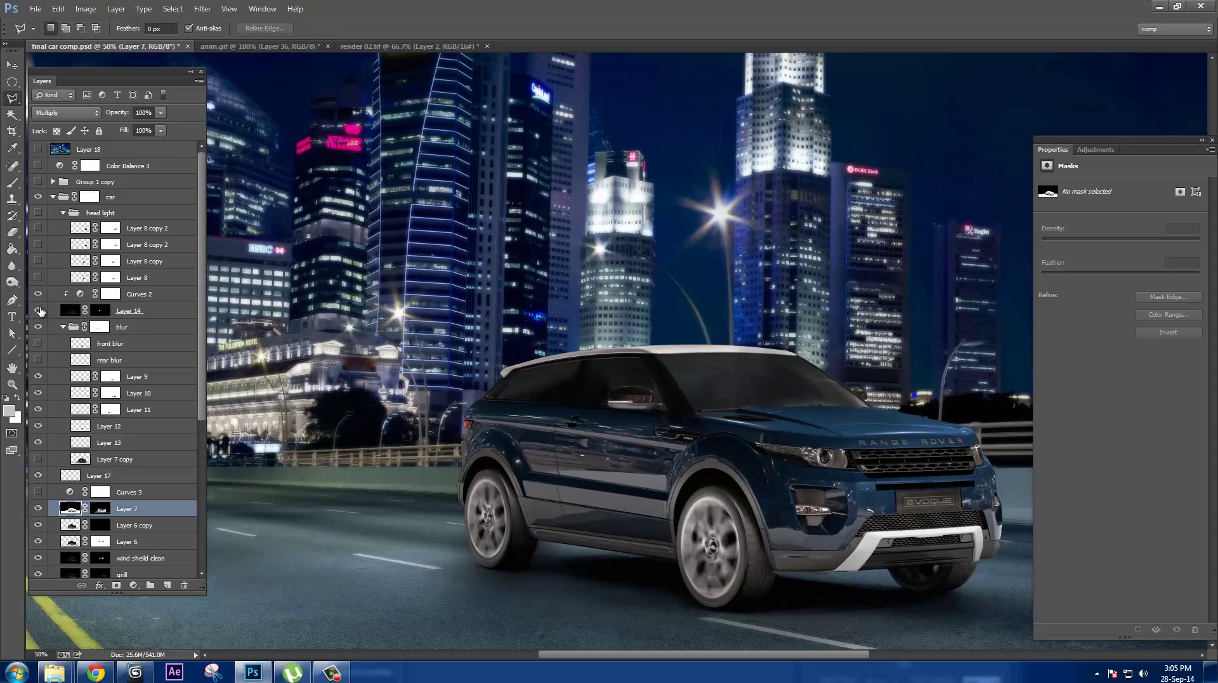
# Step: Toggle Layer 14 and its Curves 2 adjustment off and on to compare their effect on the car
pyautogui.click(38, 310)
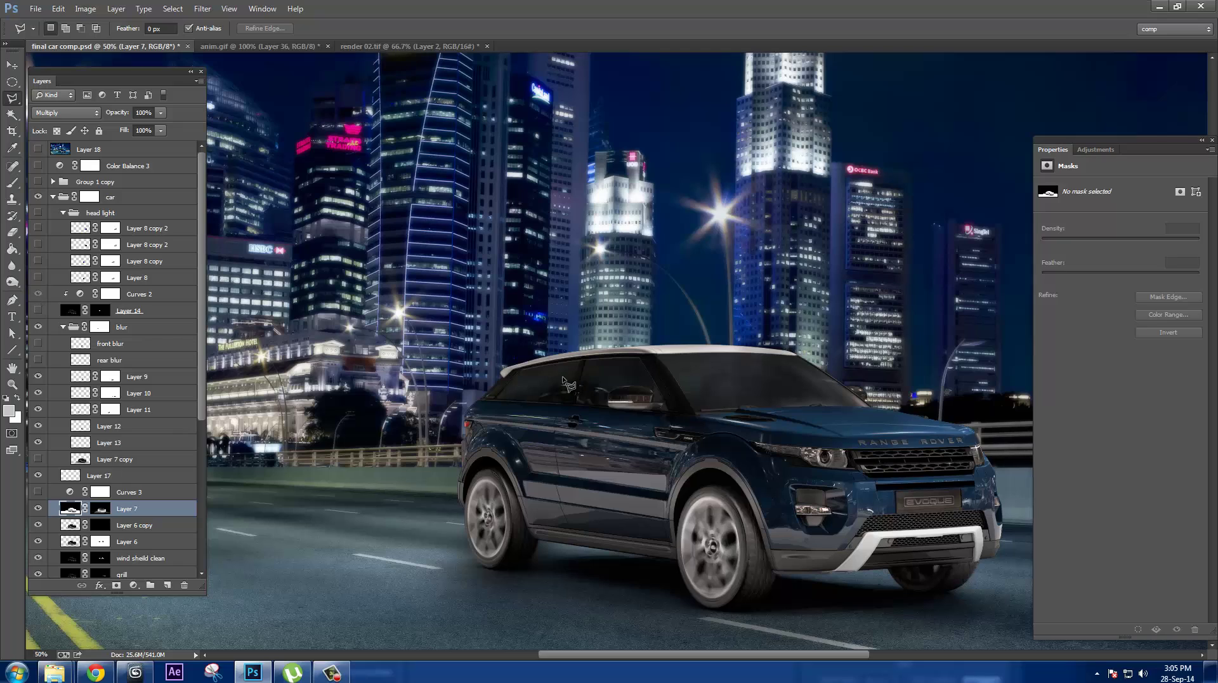
pyautogui.click(38, 310)
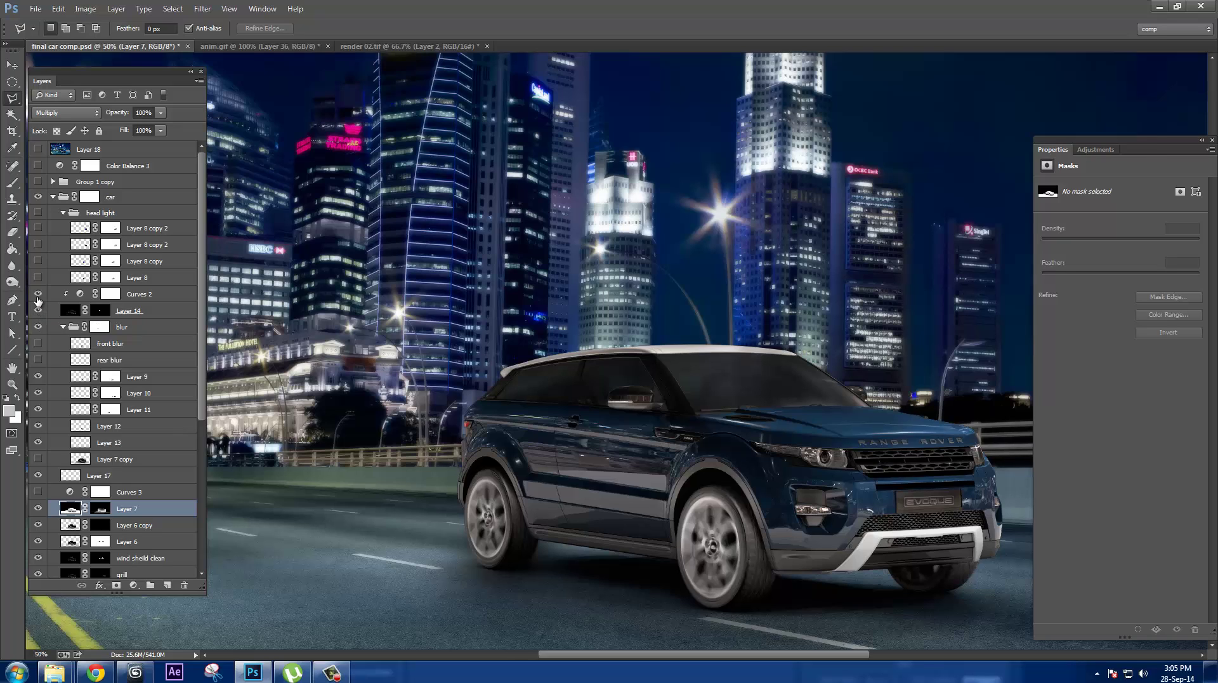
pyautogui.click(38, 295)
pyautogui.click(38, 294)
# Step: In render 02.tif, add a black-filled layer directly above Layer 0 and hide the two wheel layers
pyautogui.click(235, 46)
pyautogui.click(446, 47)
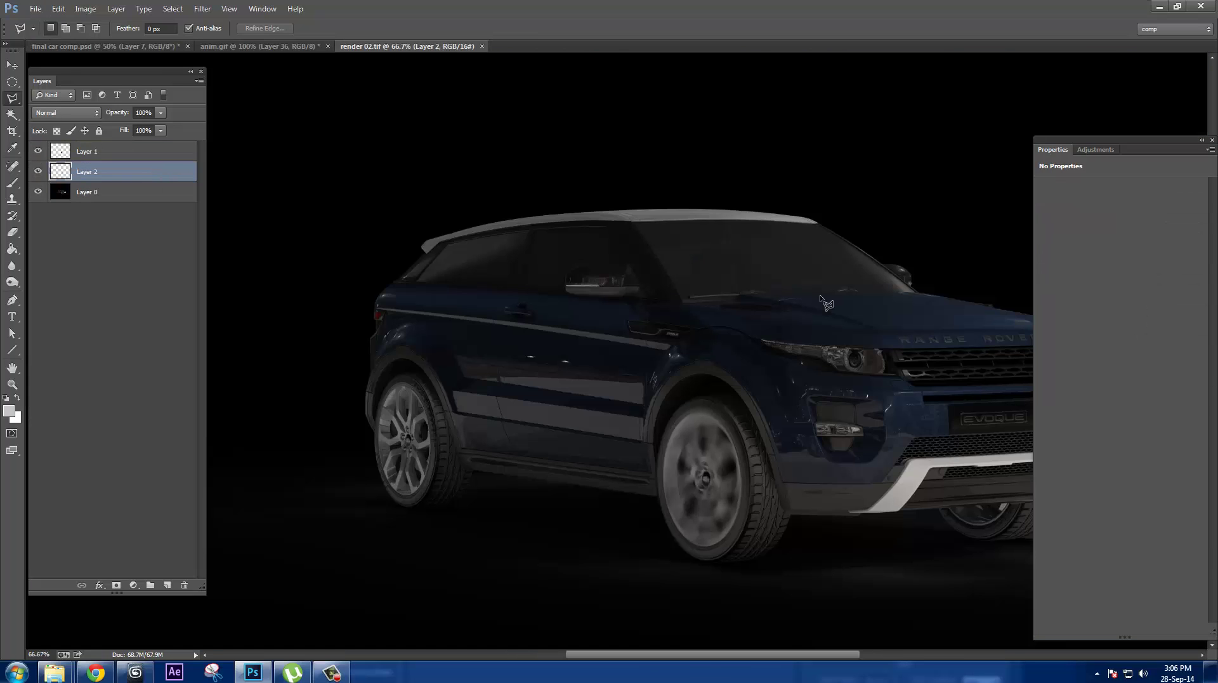
pyautogui.moveTo(579, 280); pyautogui.dragTo(346, 264)
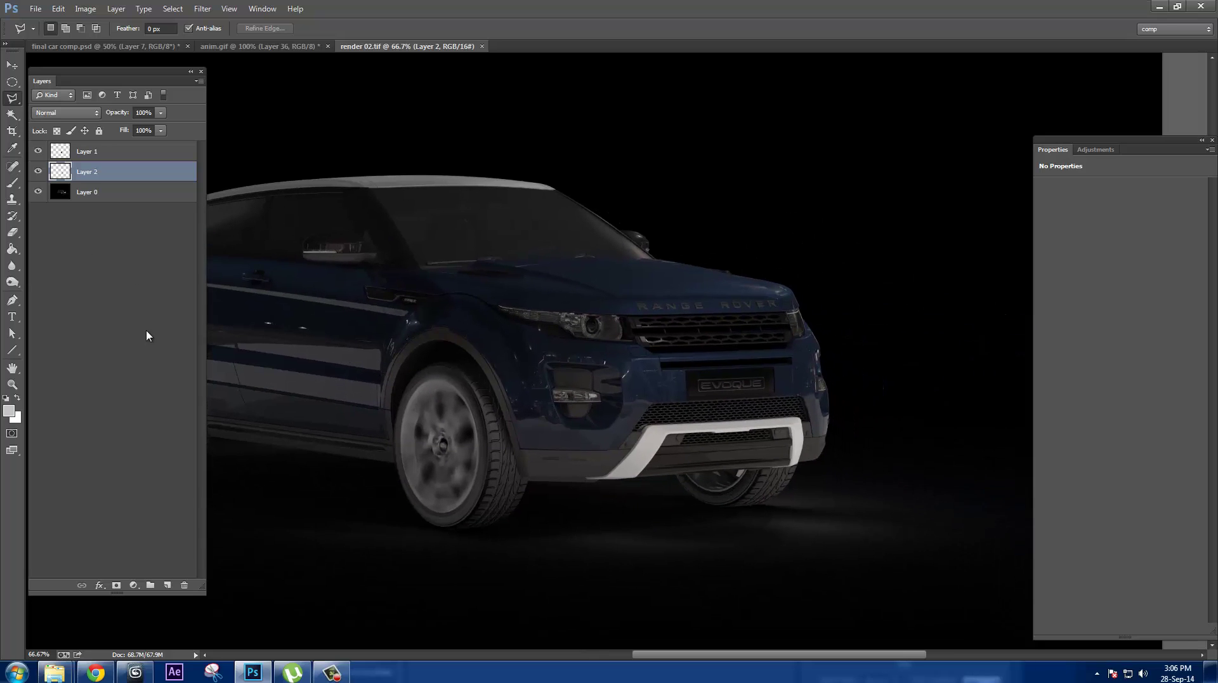
pyautogui.click(167, 585)
pyautogui.moveTo(52, 183); pyautogui.dragTo(81, 196)
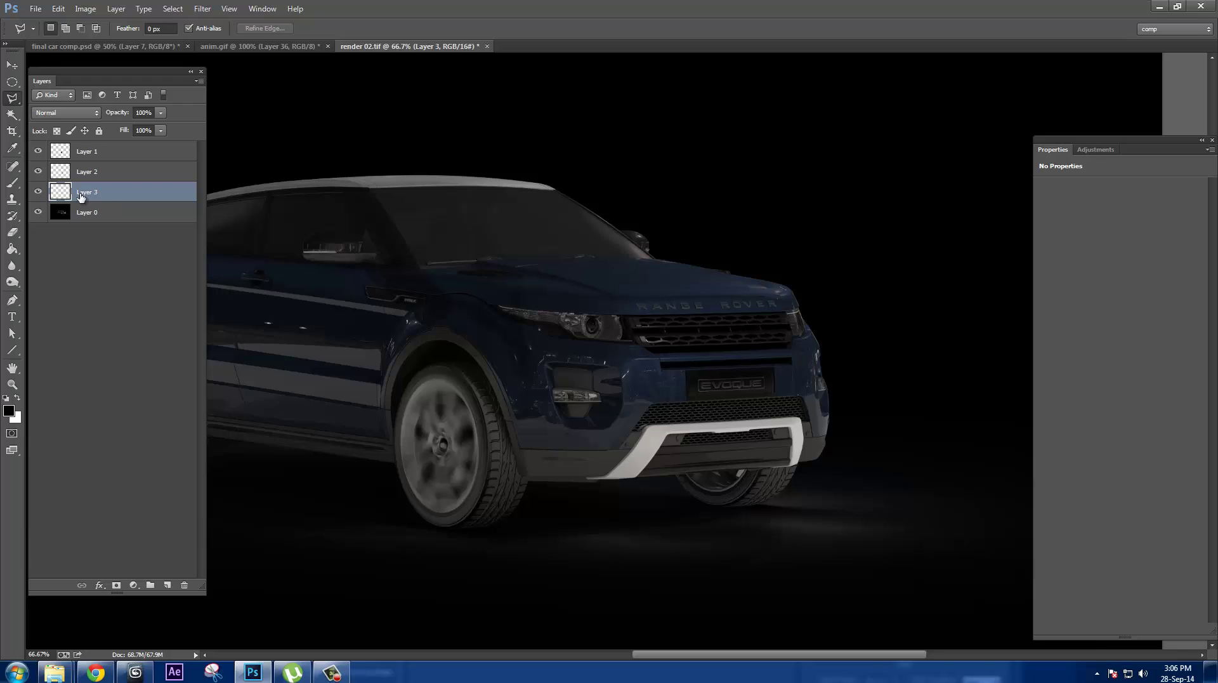
pyautogui.hotkey('alt', 'BackSpace')
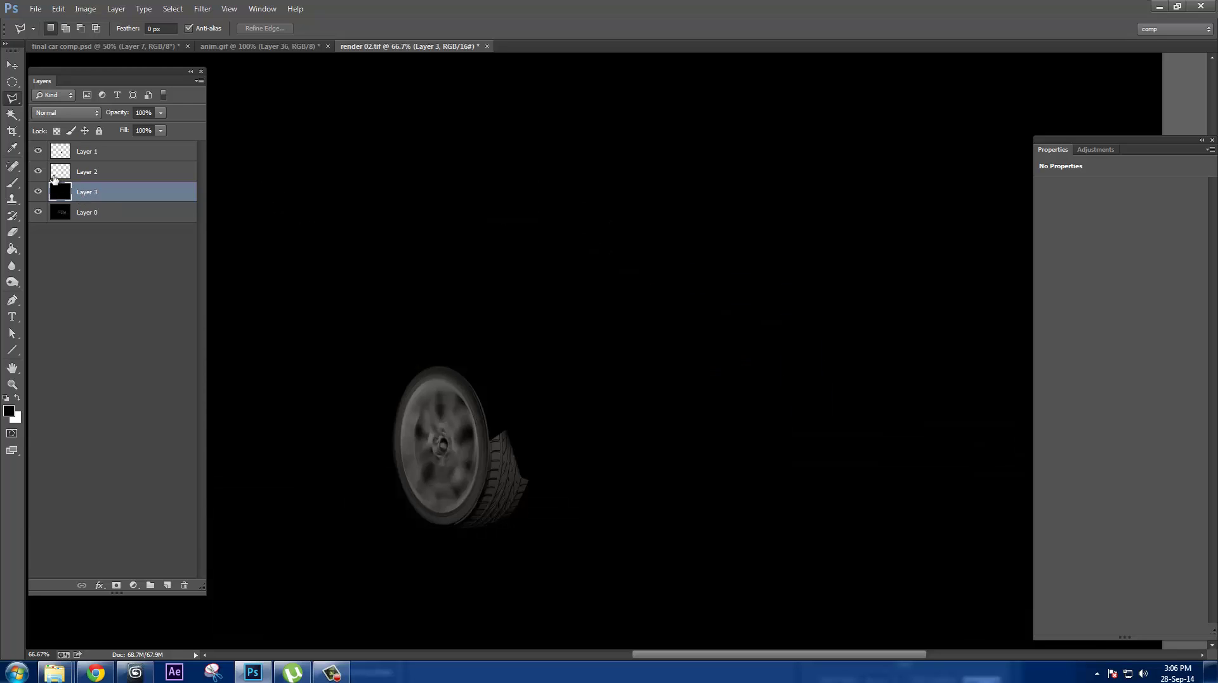
pyautogui.click(38, 151)
pyautogui.click(38, 171)
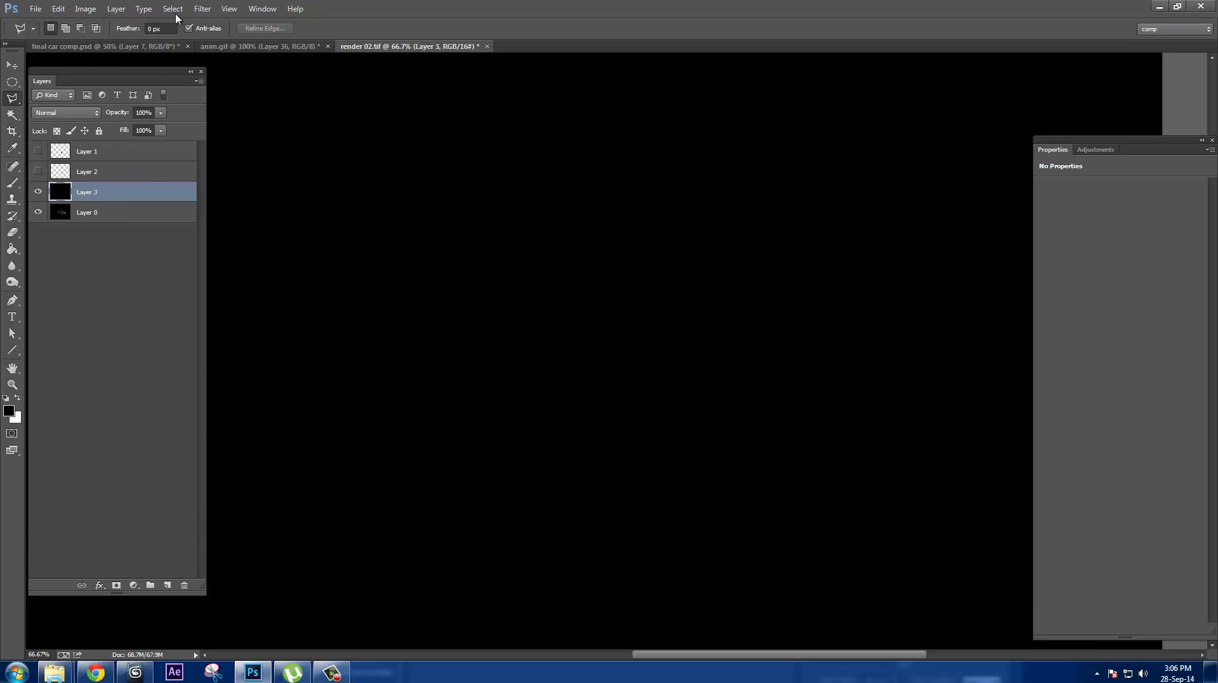
# Step: Render a 105mm Prime Lens Flare at 100% brightness near the centre of the black layer
pyautogui.click(202, 9)
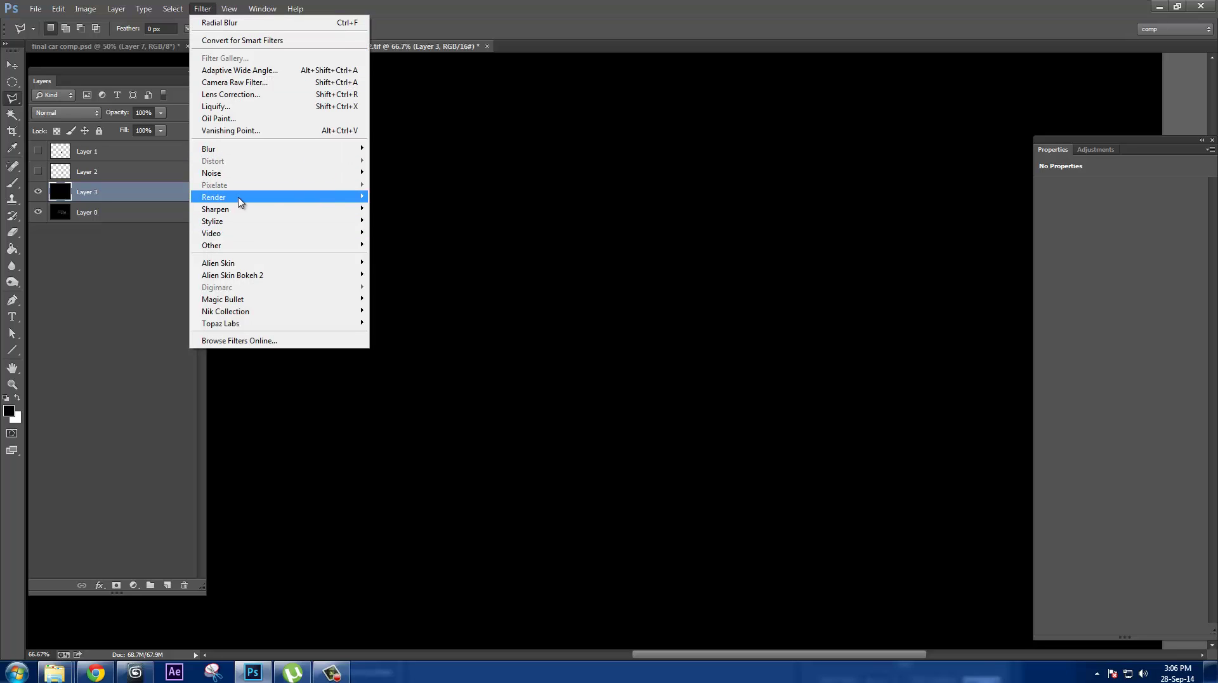
pyautogui.moveTo(242, 202)
pyautogui.click(415, 236)
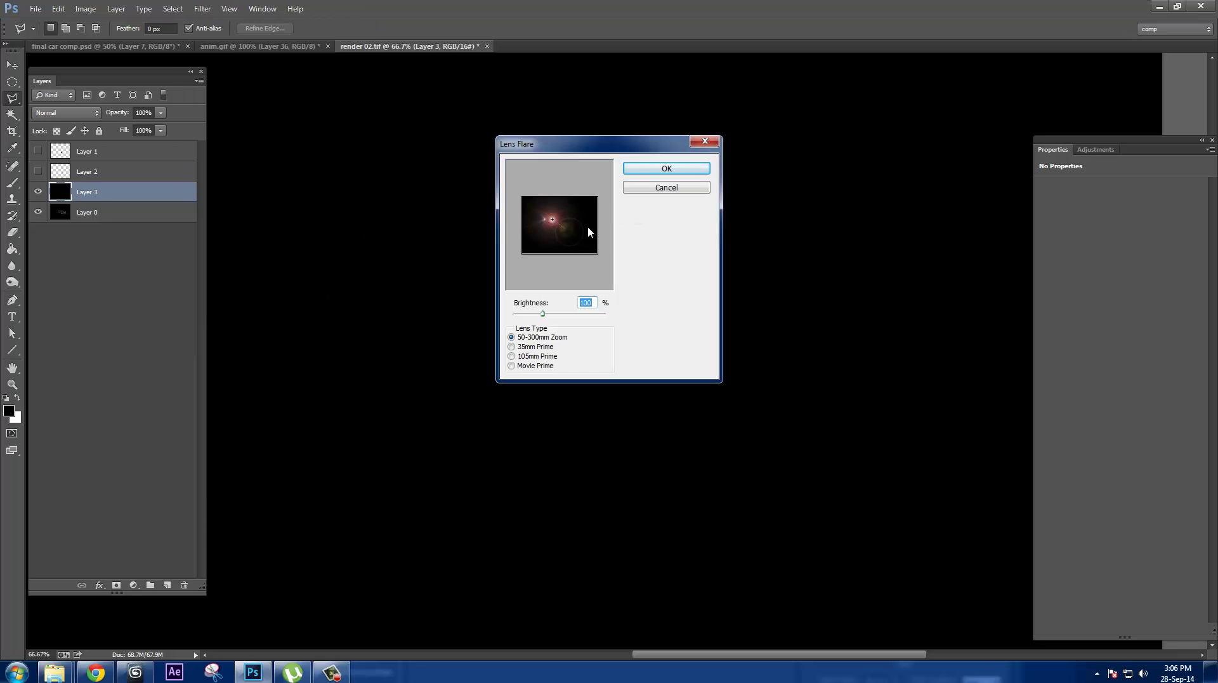
pyautogui.click(532, 366)
pyautogui.click(533, 357)
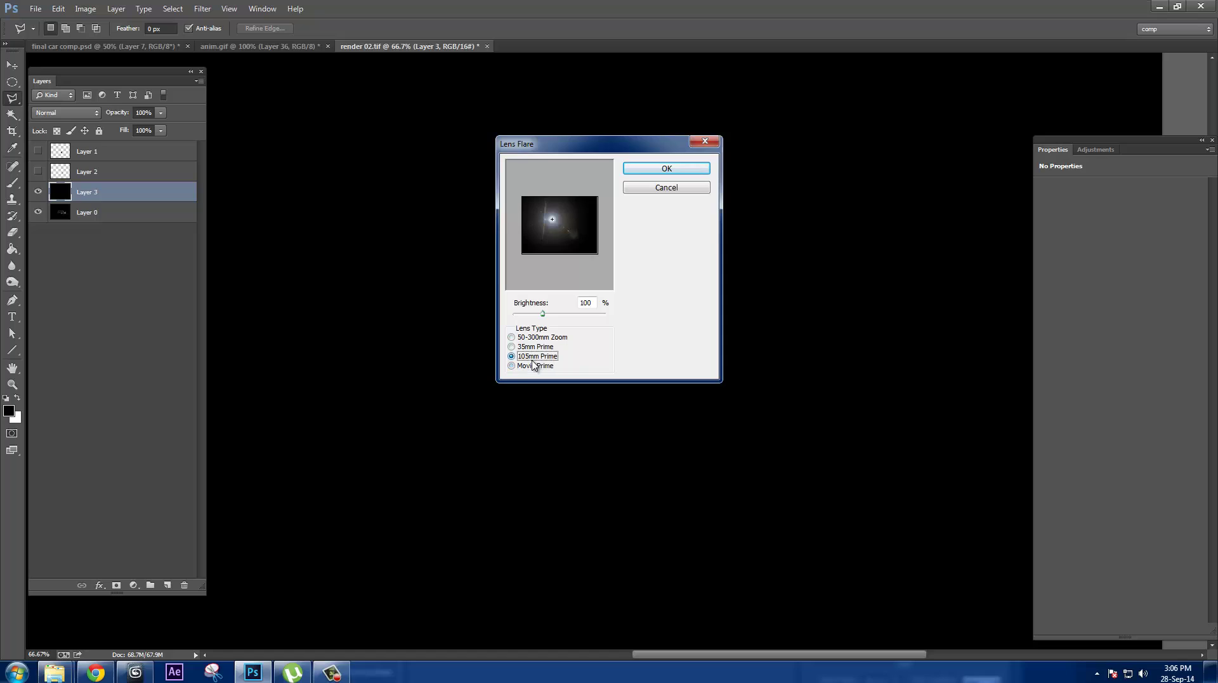
pyautogui.click(560, 224)
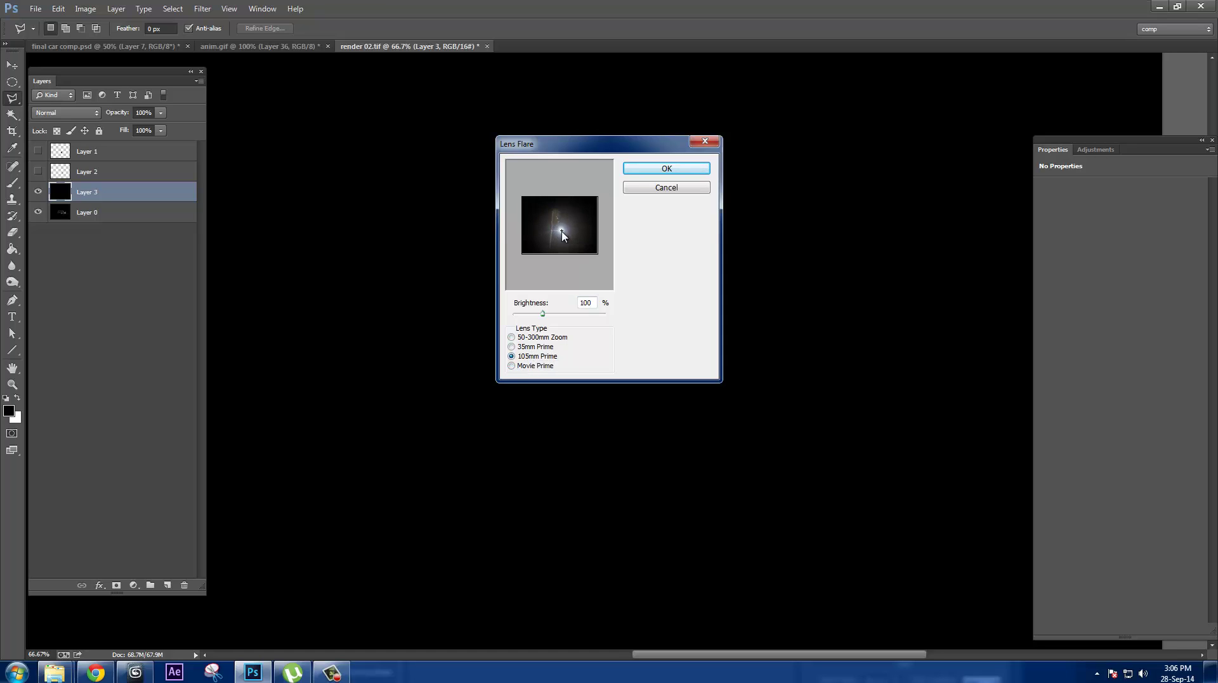
pyautogui.click(688, 169)
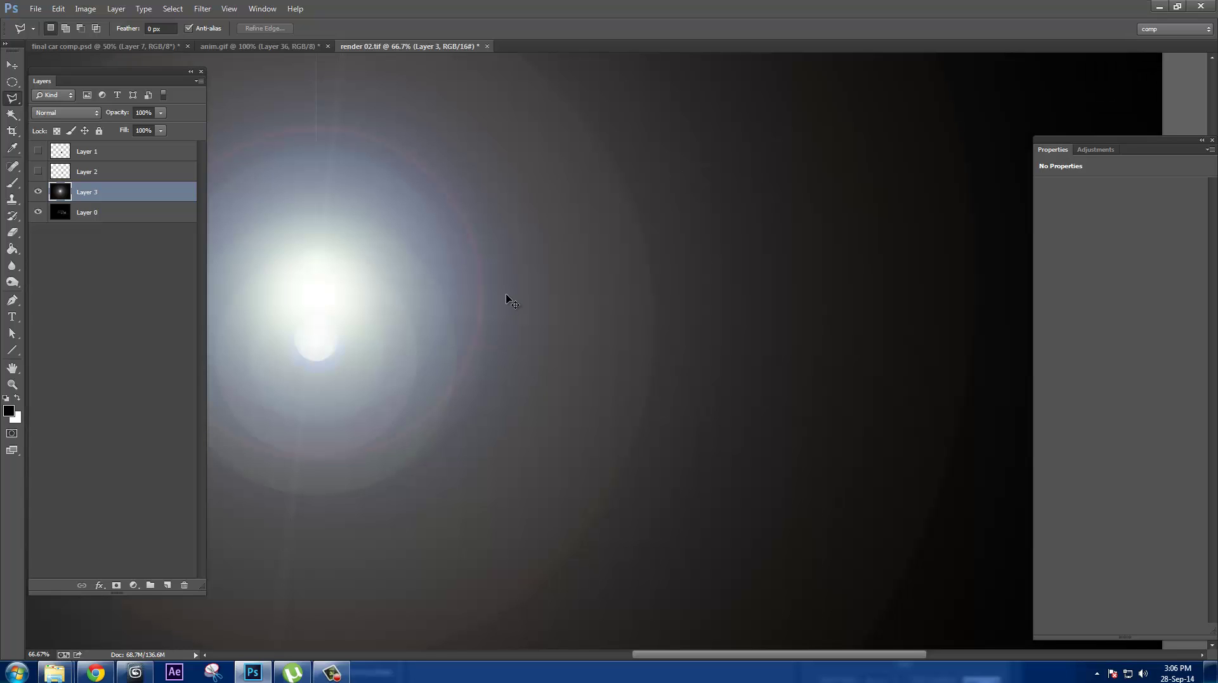
# Step: Soften the lens flare on Layer 3 with a Gaussian Blur of 22.3 pixels radius
pyautogui.hotkey('ctrl', '-')
pyautogui.hotkey('ctrl', '-')
pyautogui.click(202, 8)
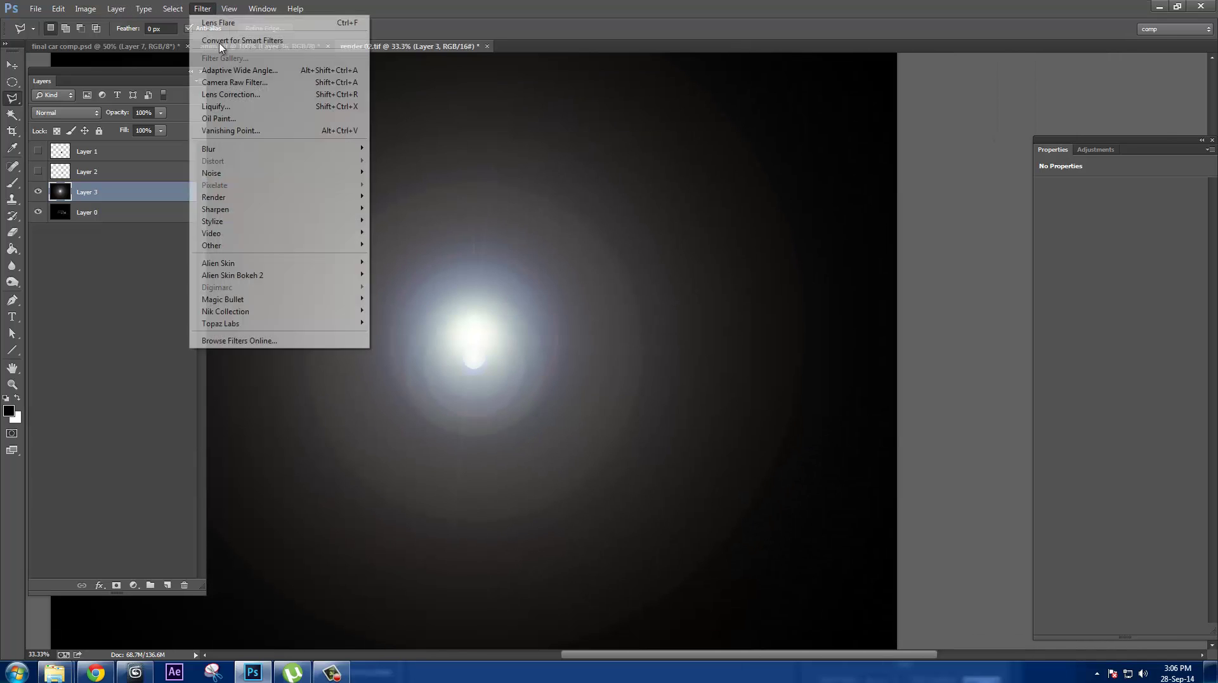
pyautogui.moveTo(254, 149)
pyautogui.click(431, 241)
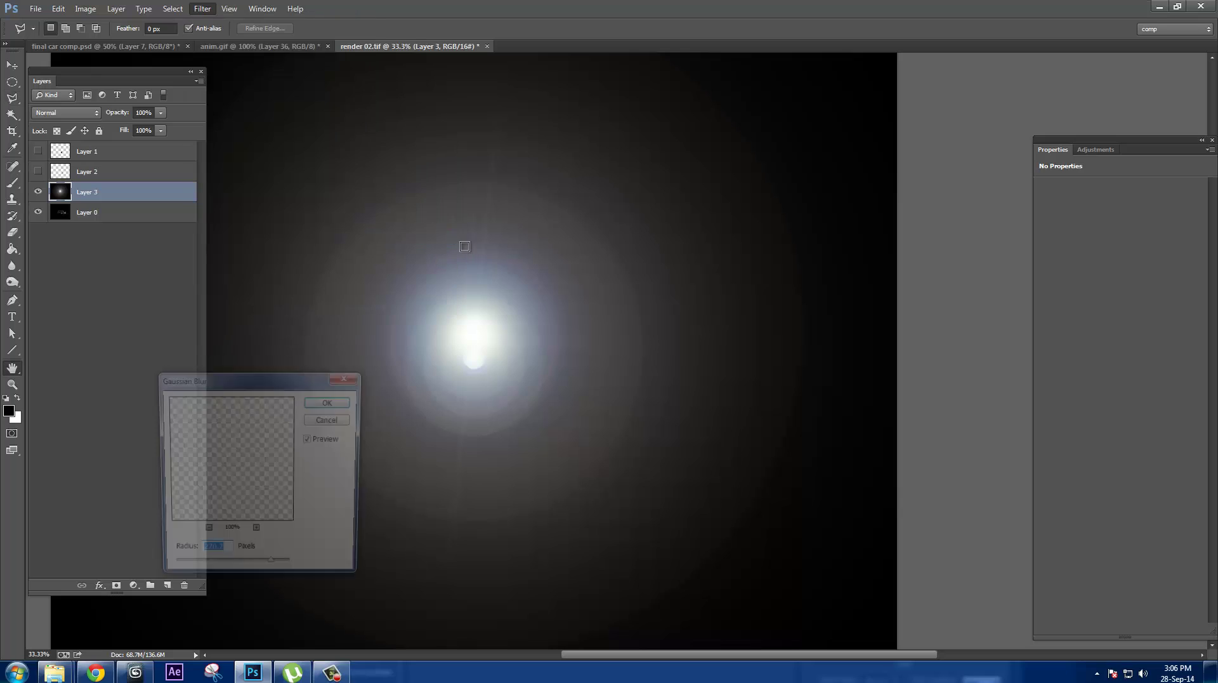
pyautogui.moveTo(196, 577); pyautogui.dragTo(224, 573)
pyautogui.click(330, 400)
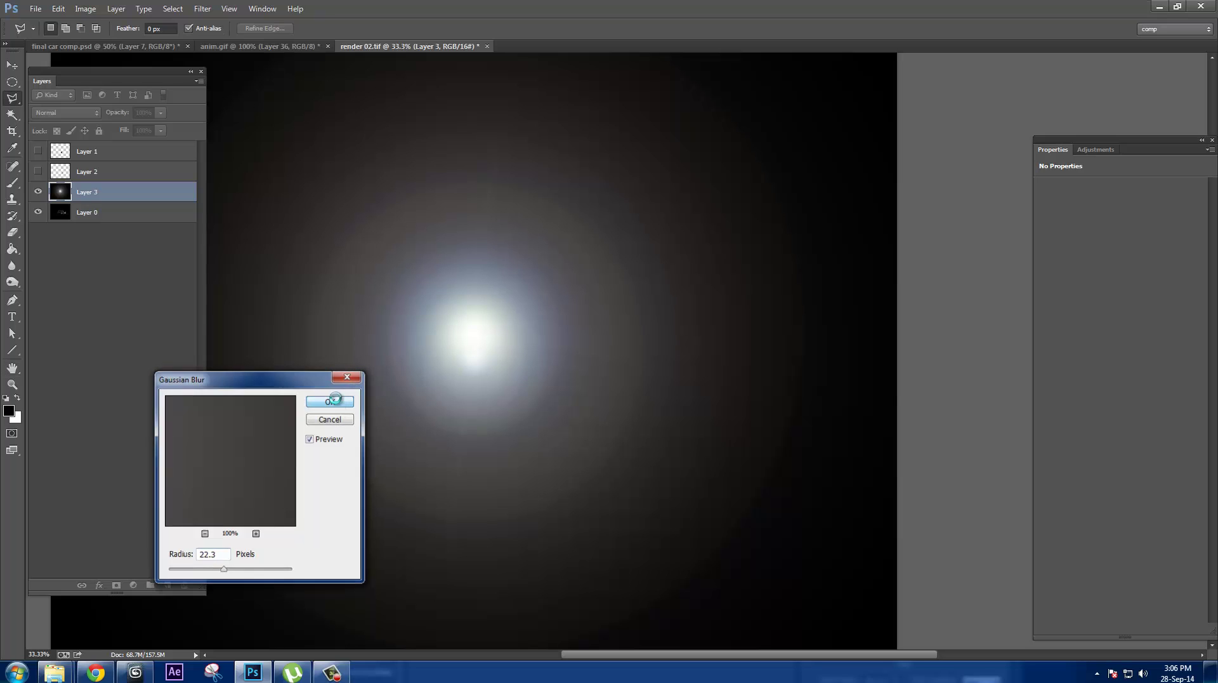
# Step: Try Color Dodge on the flare layer, then set its blend mode to Linear Dodge (Add)
pyautogui.hotkey('ctrl', '-')
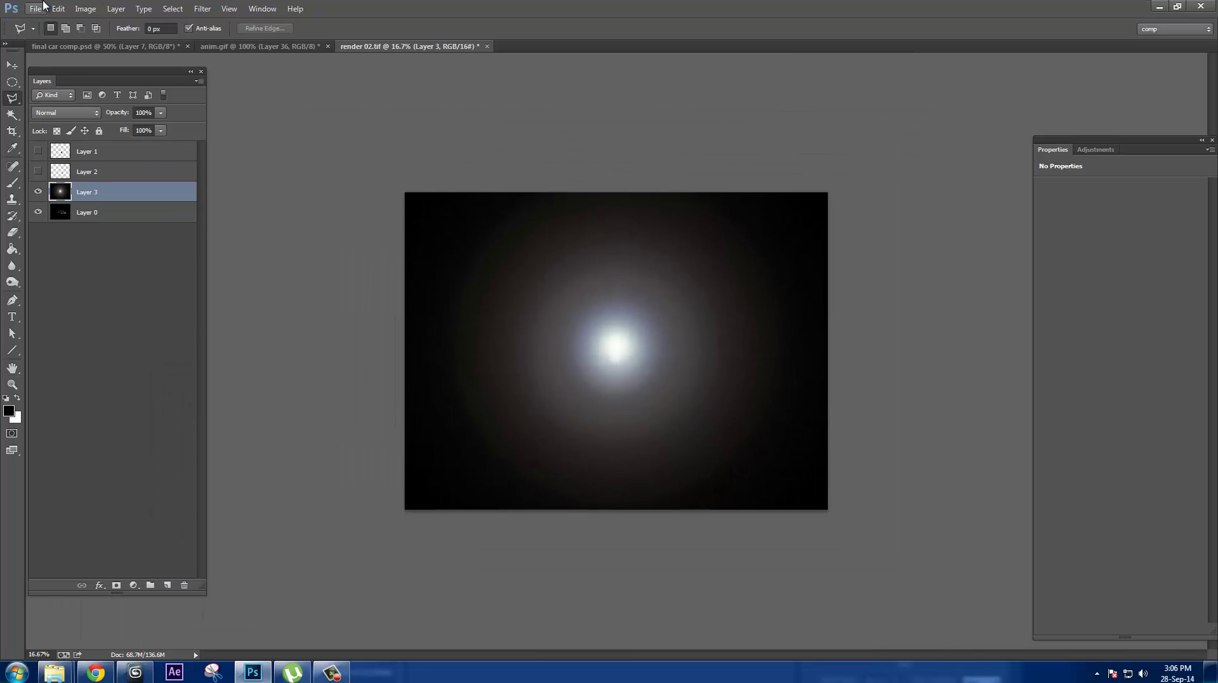
pyautogui.click(66, 113)
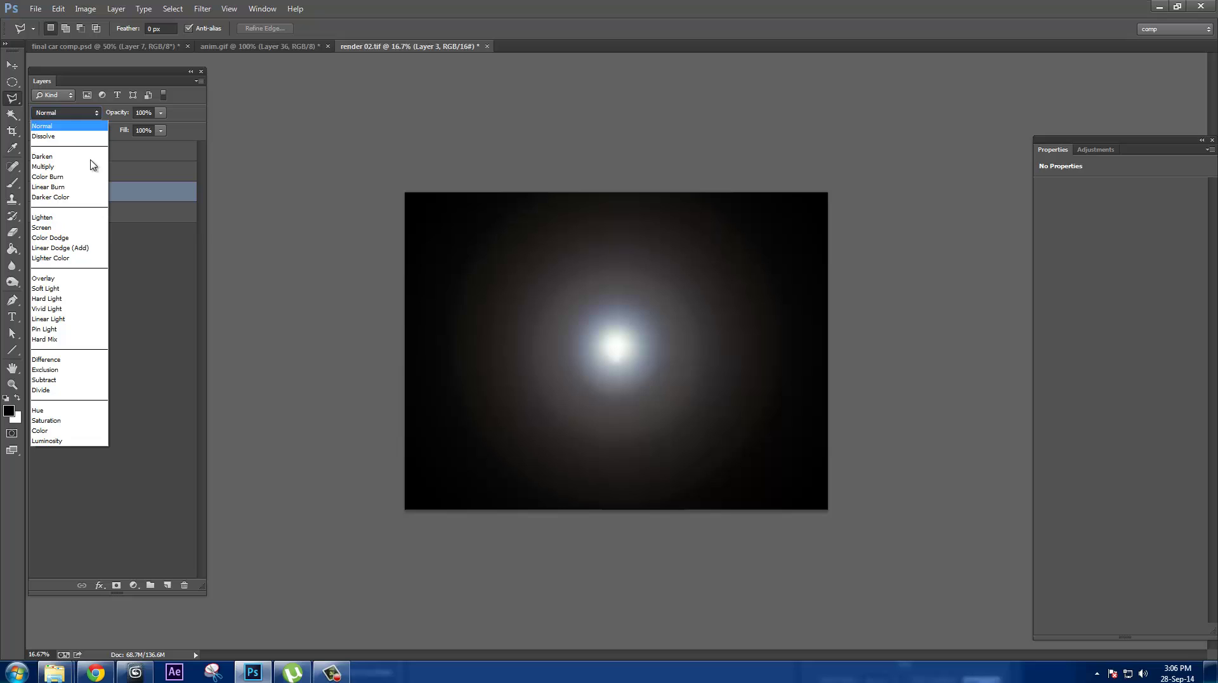
pyautogui.click(74, 238)
pyautogui.click(94, 114)
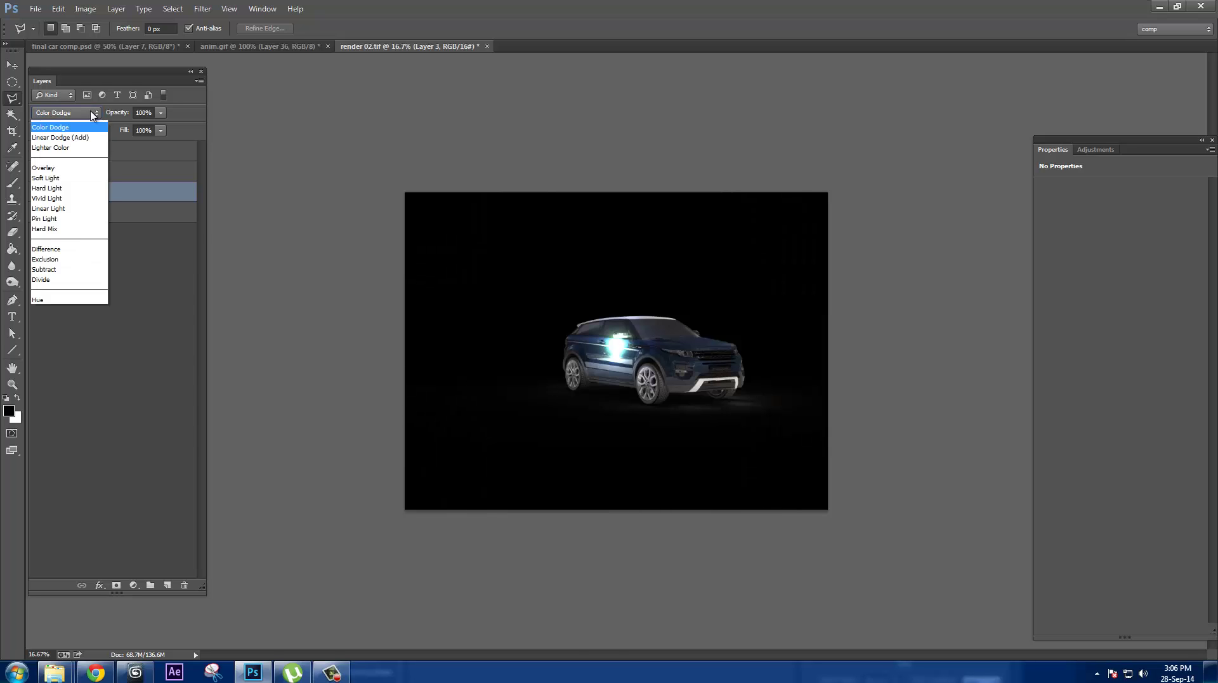
pyautogui.click(84, 248)
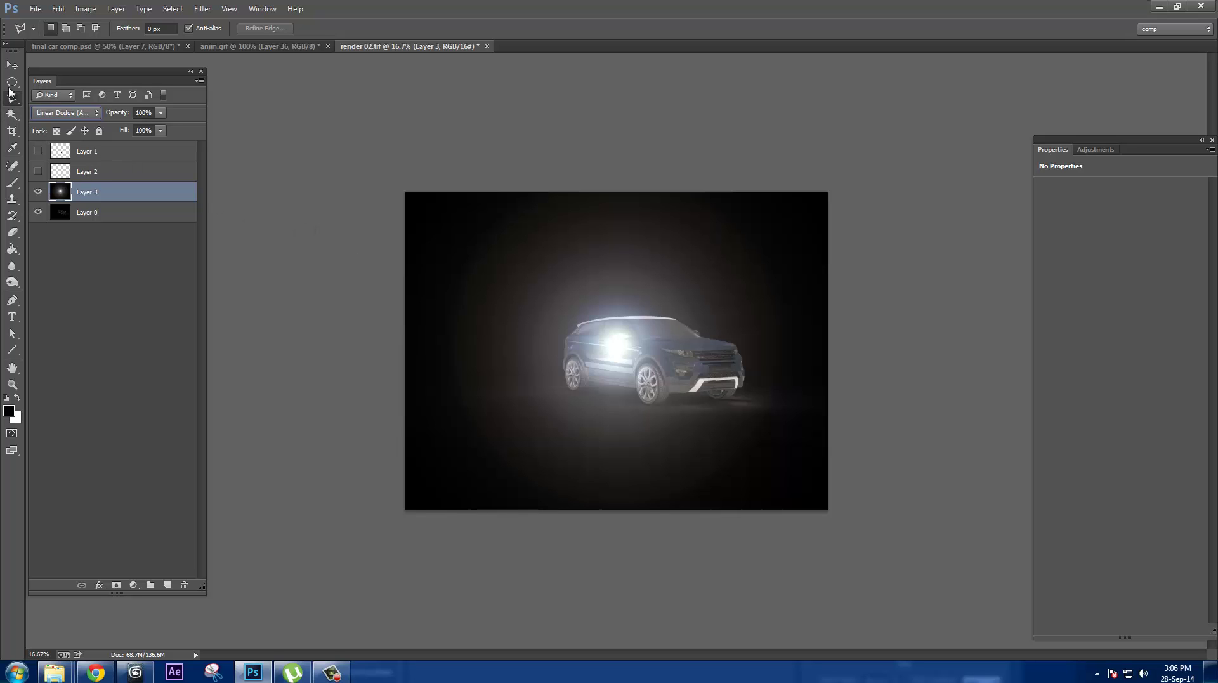
# Step: Scale the flare layer proportionally to 19% and place its bright centre over the car's near headlight
pyautogui.click(12, 64)
pyautogui.hotkey('ctrl', 't')
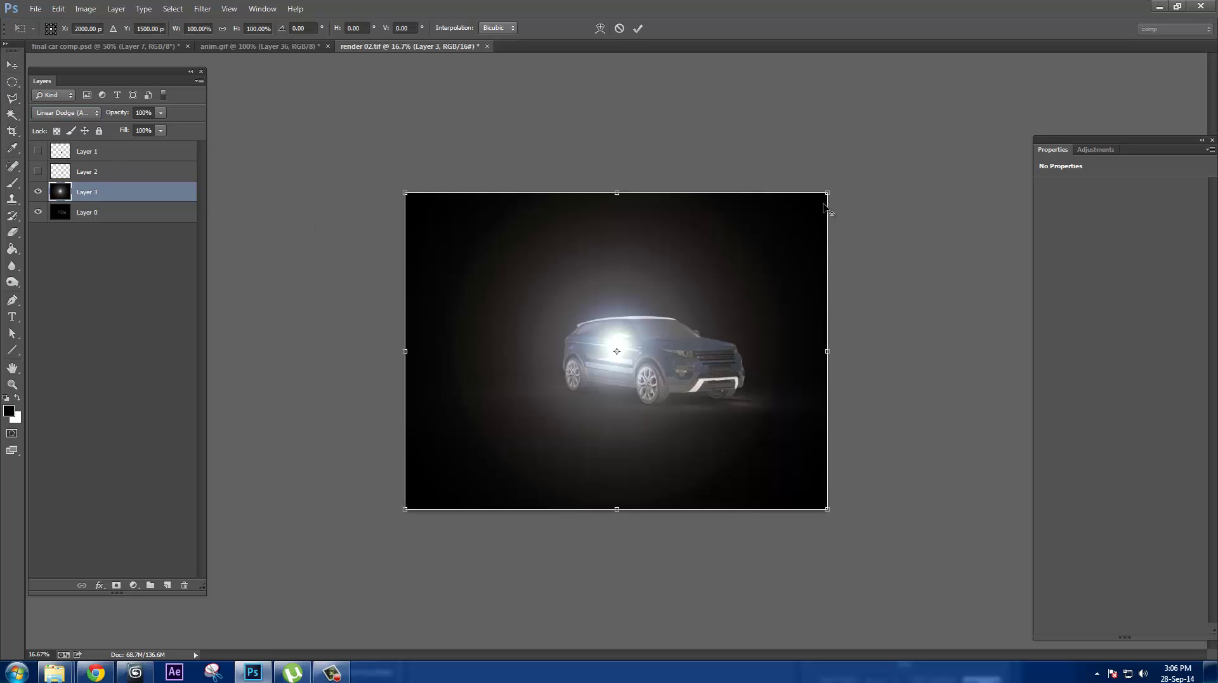
pyautogui.keyDown('alt'); pyautogui.keyDown('shift'); pyautogui.moveTo(818, 205); pyautogui.dragTo(659, 322); pyautogui.keyUp('shift'); pyautogui.keyUp('alt')
pyautogui.moveTo(628, 365); pyautogui.dragTo(695, 361)
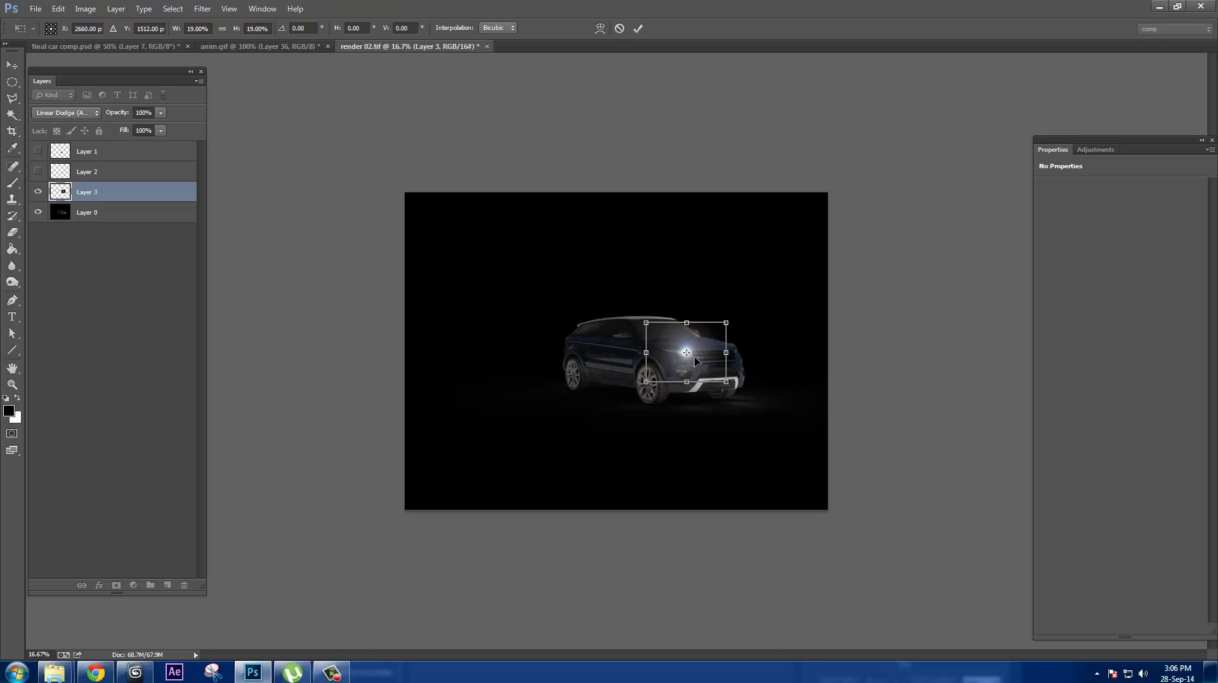
pyautogui.hotkey('ctrl', '+')
pyautogui.hotkey('ctrl', '+')
pyautogui.hotkey('ctrl', '+')
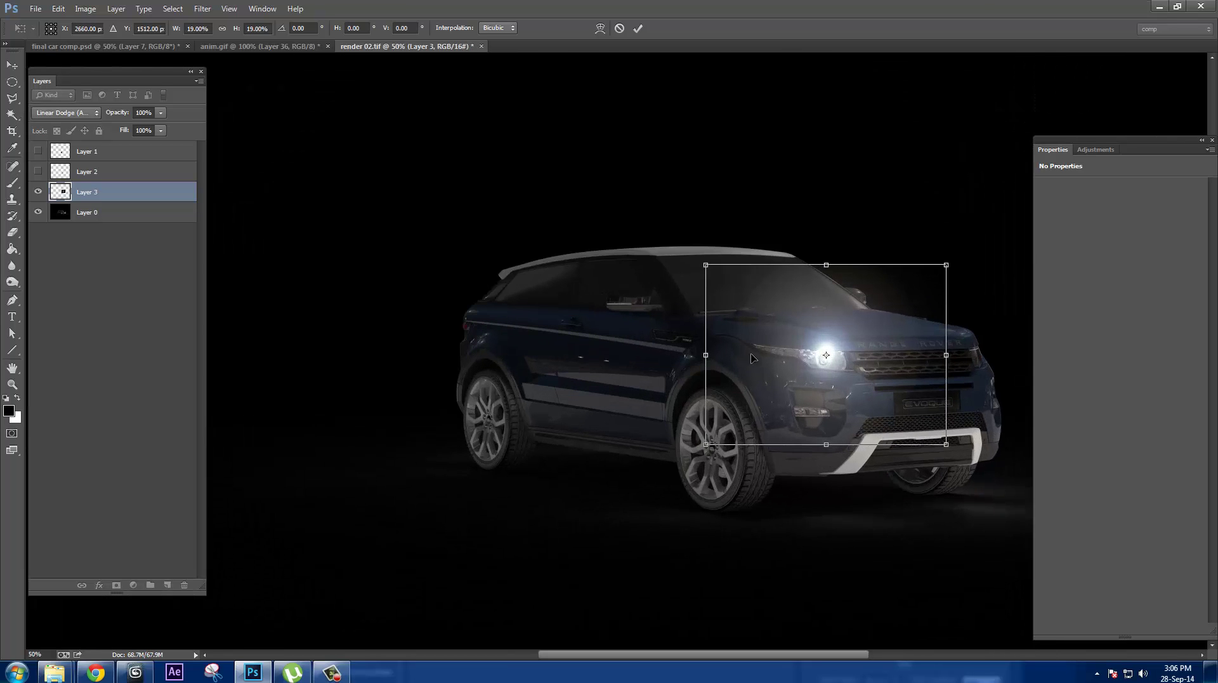
pyautogui.moveTo(856, 354); pyautogui.dragTo(853, 360)
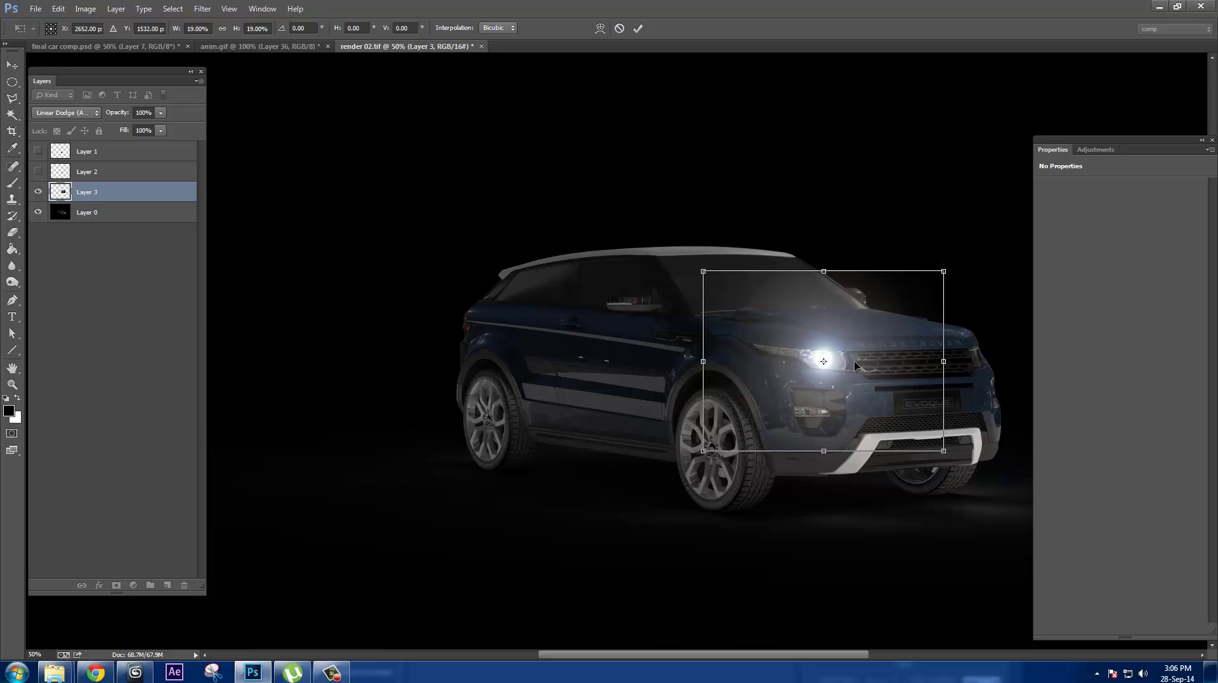
pyautogui.press('Return')
# Step: Switch the flare layer to Screen blending and lower its opacity to 67%
pyautogui.click(79, 114)
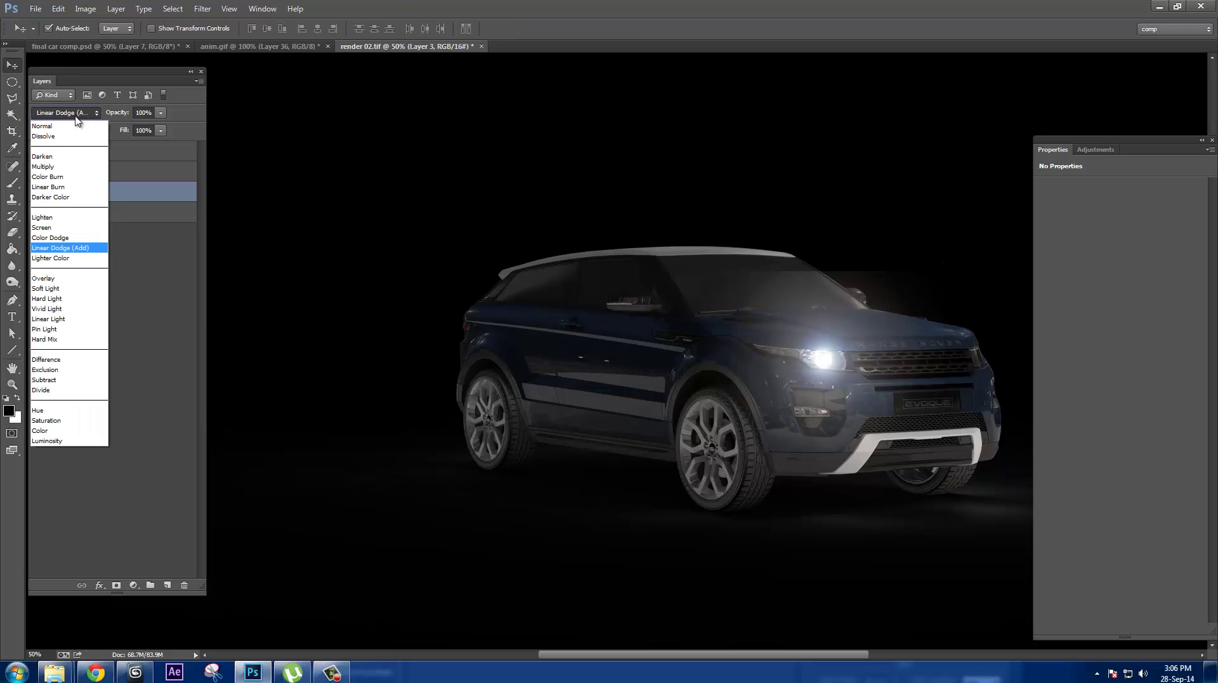
pyautogui.click(70, 228)
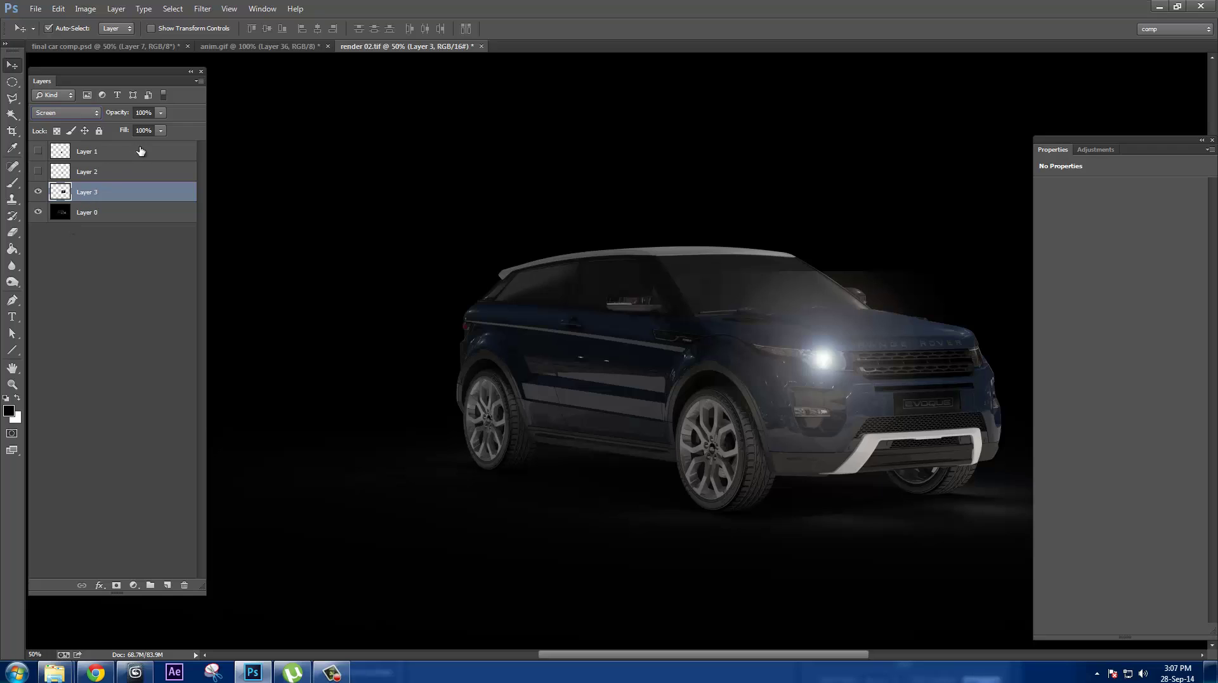
pyautogui.click(160, 112)
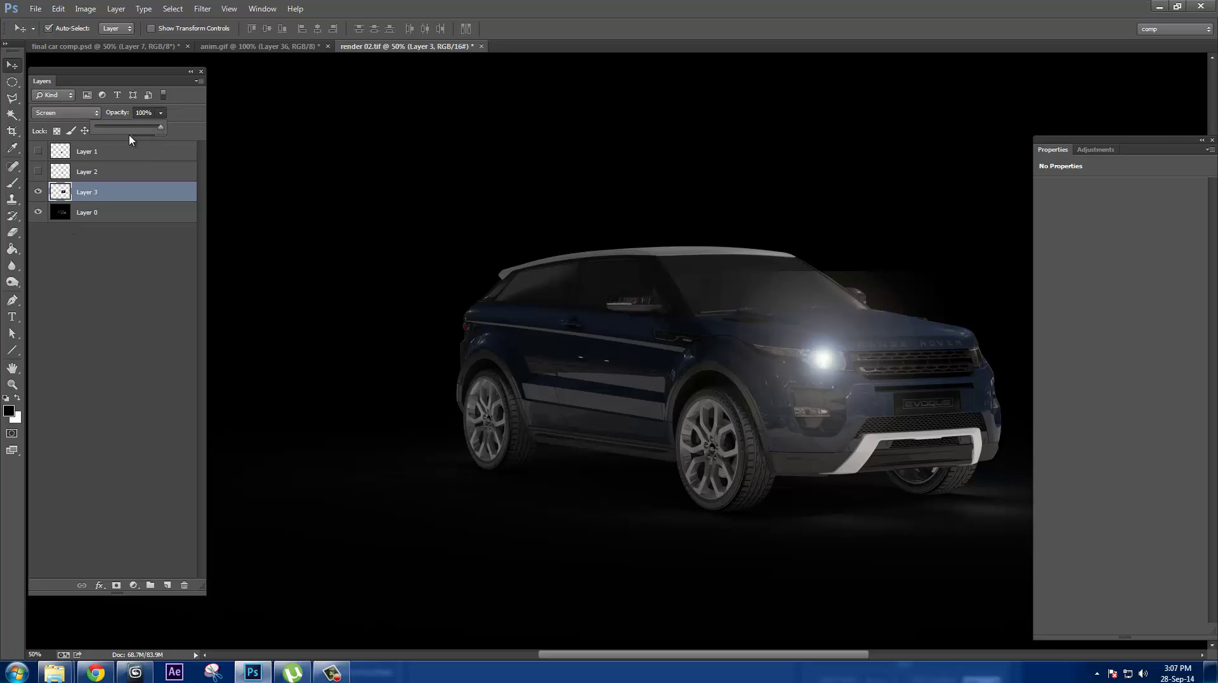
pyautogui.click(129, 129)
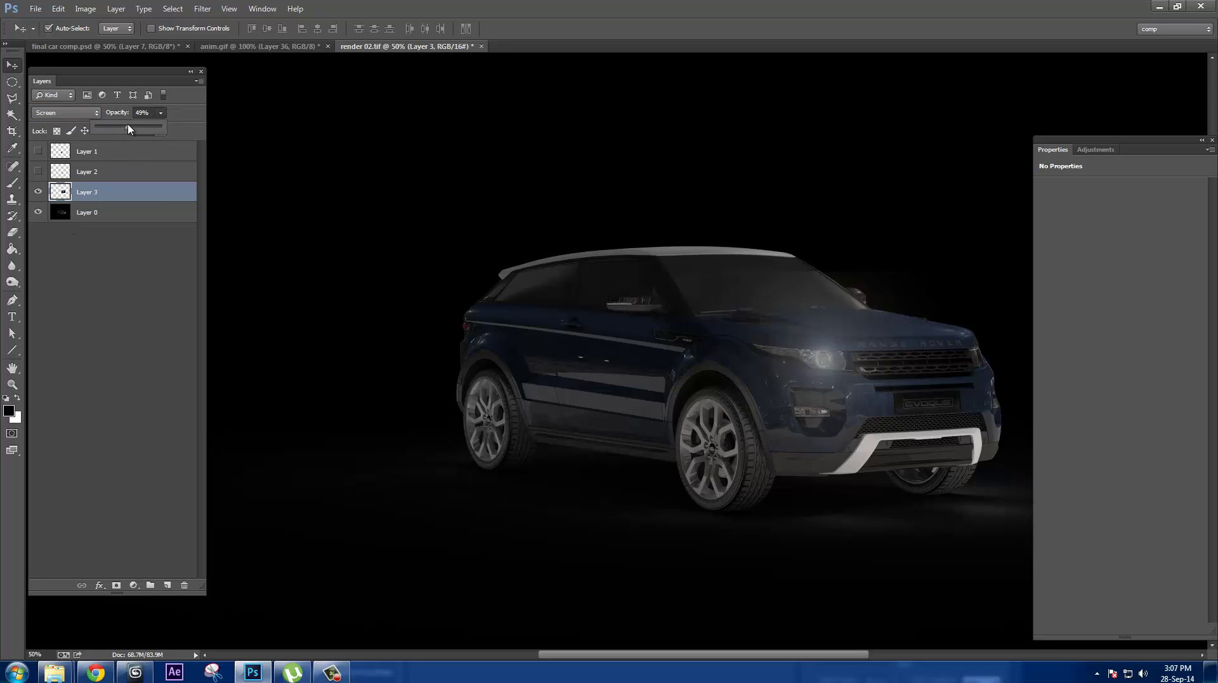
pyautogui.moveTo(135, 132); pyautogui.dragTo(141, 132)
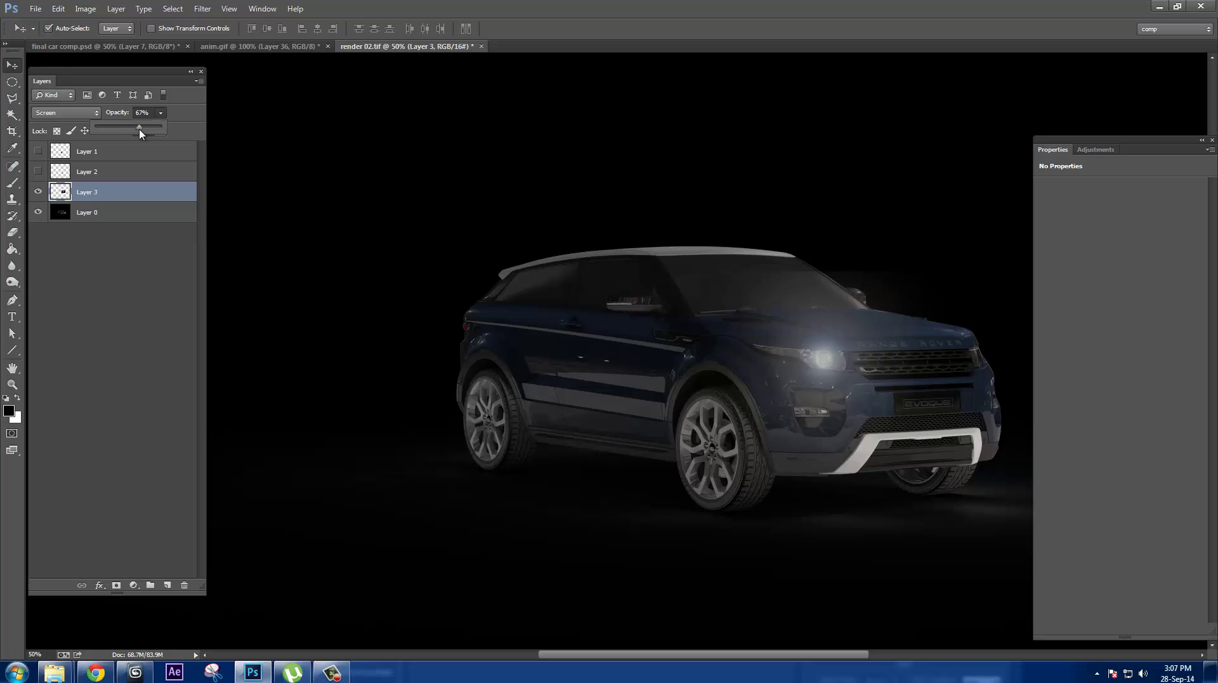
# Step: Compare Color Dodge on the headlight flare and return its blending to Linear Dodge (Add)
pyautogui.click(54, 113)
pyautogui.click(76, 241)
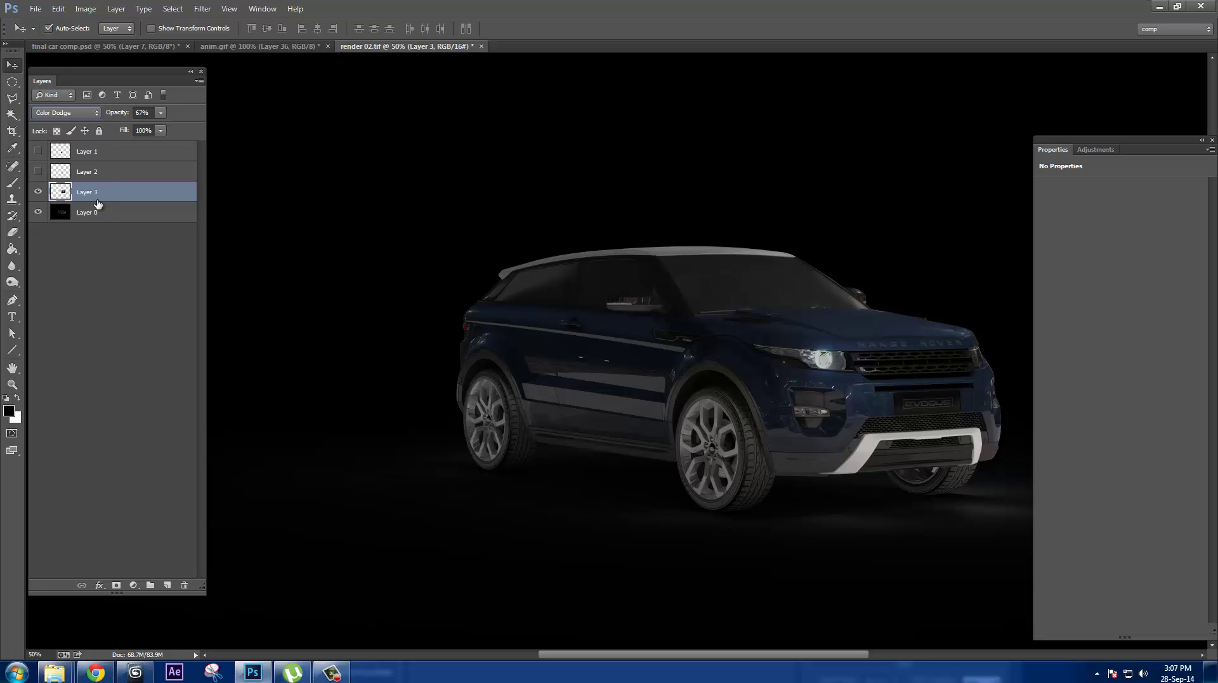
pyautogui.click(79, 118)
pyautogui.click(76, 251)
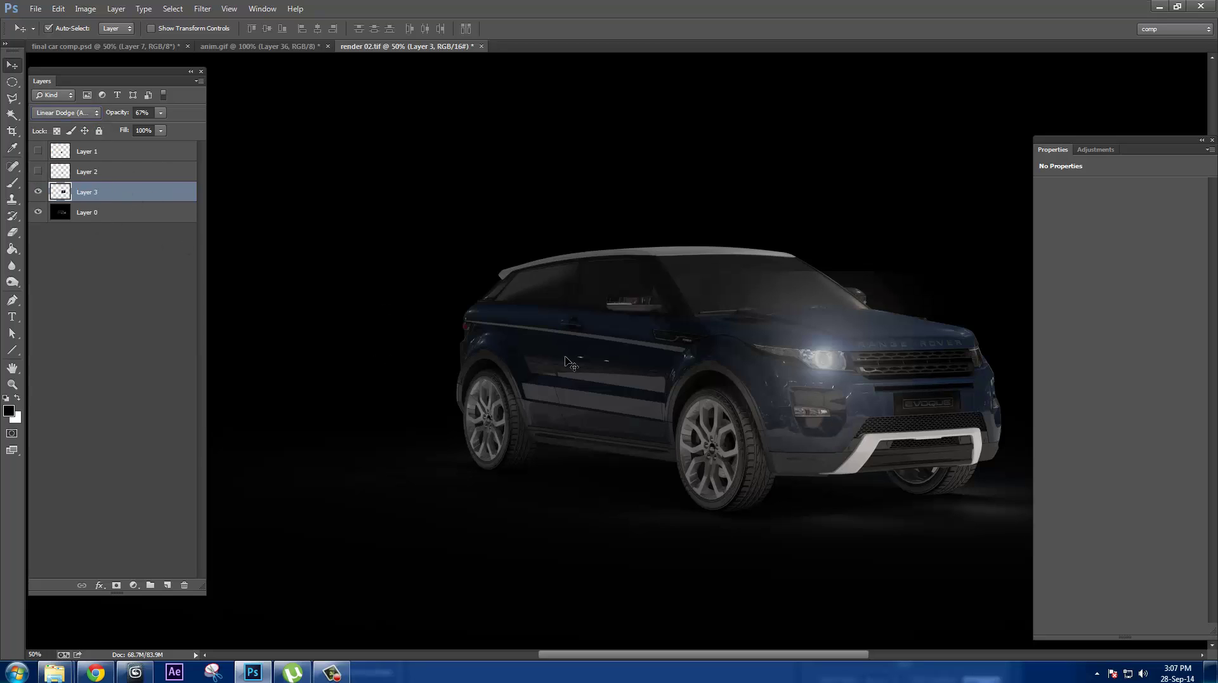
# Step: Add a layer mask to the flare layer and paint out its visible edge with a black 500 px brush
pyautogui.click(116, 585)
pyautogui.click(12, 182)
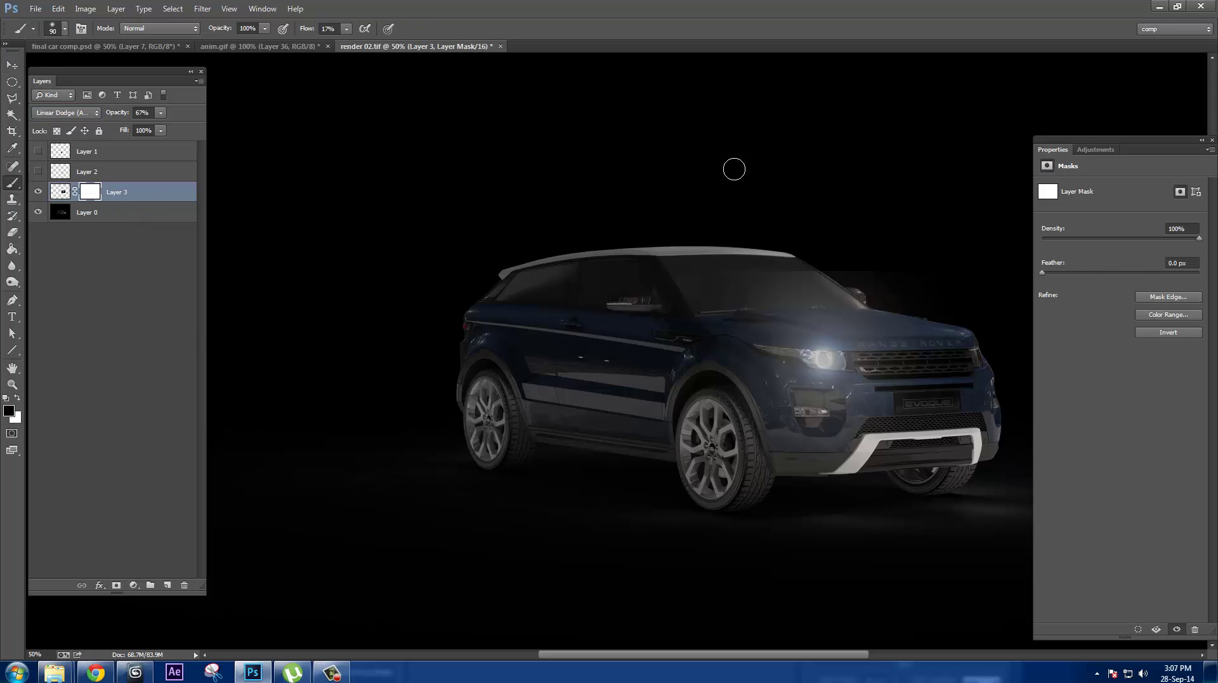
pyautogui.press(']')
pyautogui.press(']')
pyautogui.press(']')
pyautogui.press(']')
pyautogui.press(']')
pyautogui.press(']')
pyautogui.press(']')
pyautogui.press(']')
pyautogui.press(']')
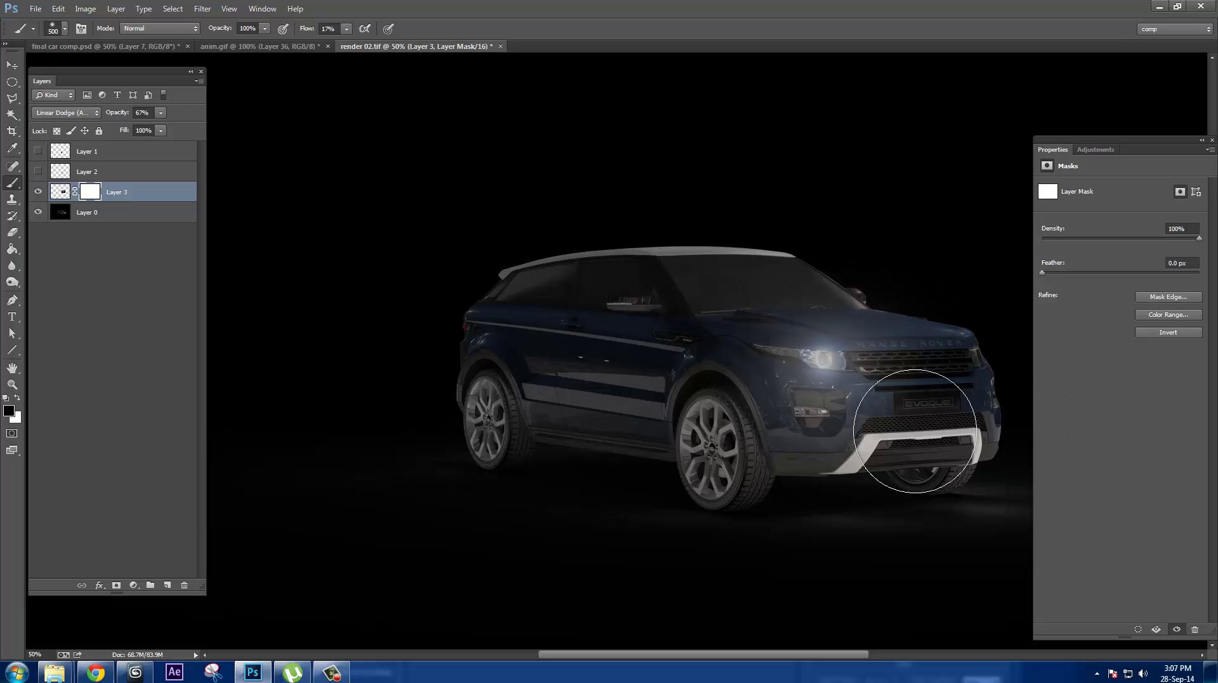
pyautogui.click(925, 340)
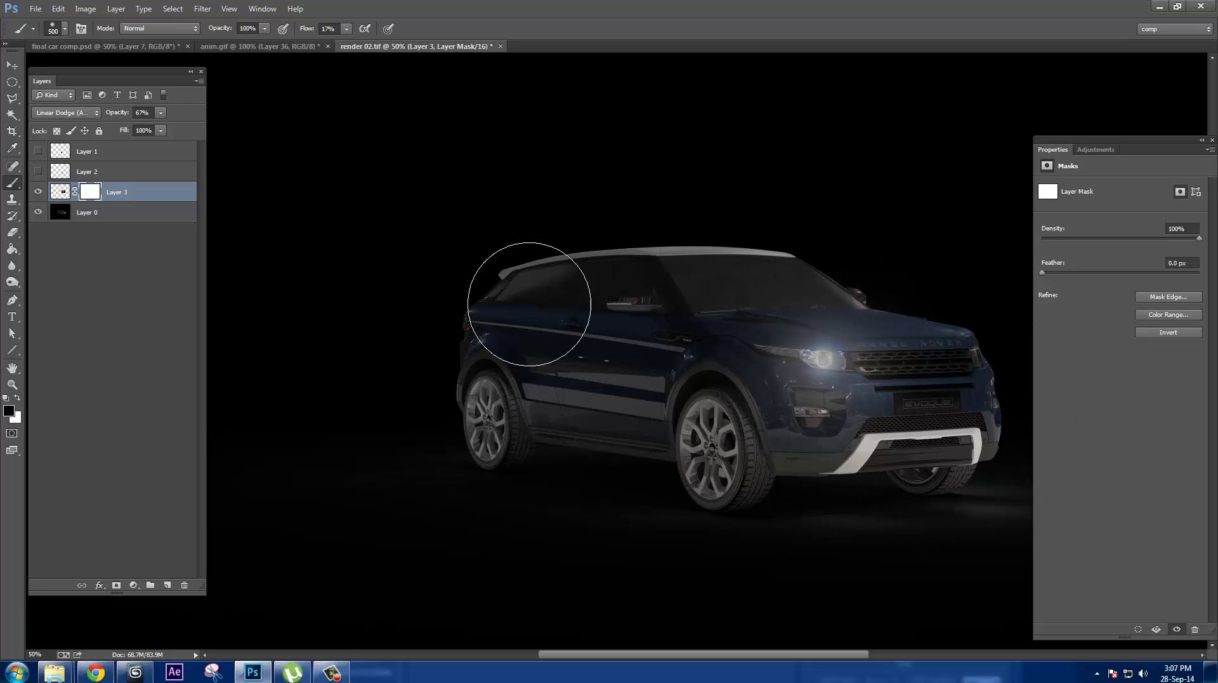
# Step: In final car comp.psd, show the head light group with Layer 8 and its three copies
pyautogui.click(105, 46)
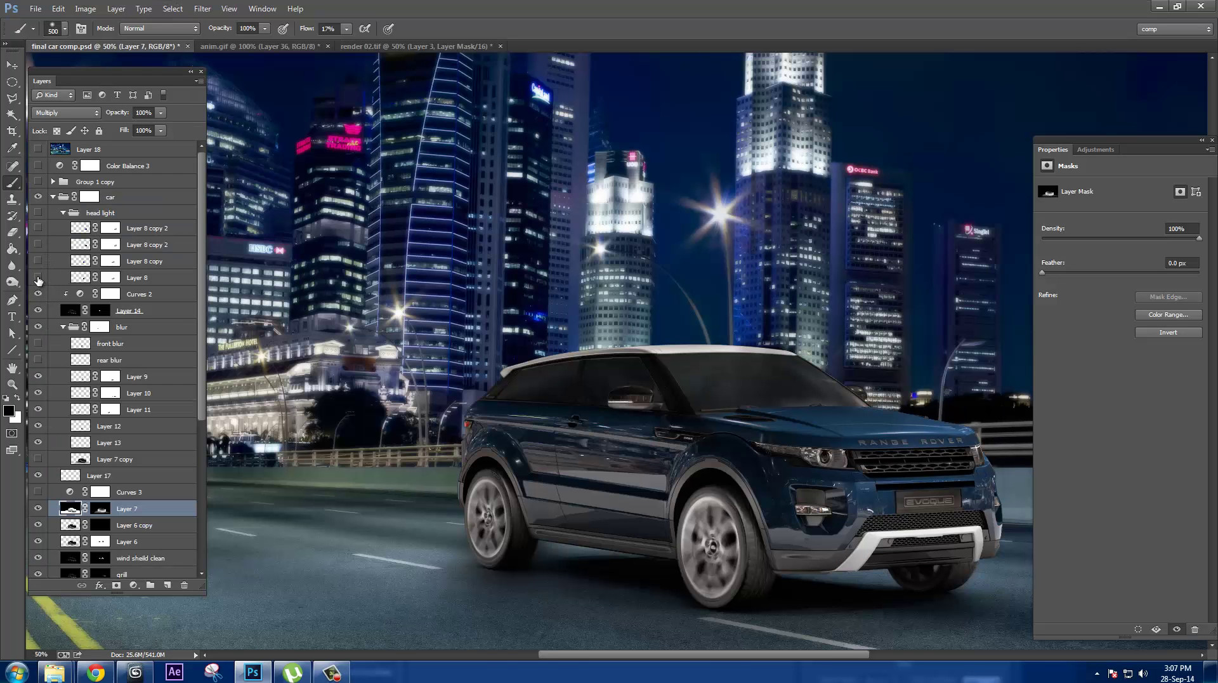
pyautogui.click(38, 278)
pyautogui.click(38, 261)
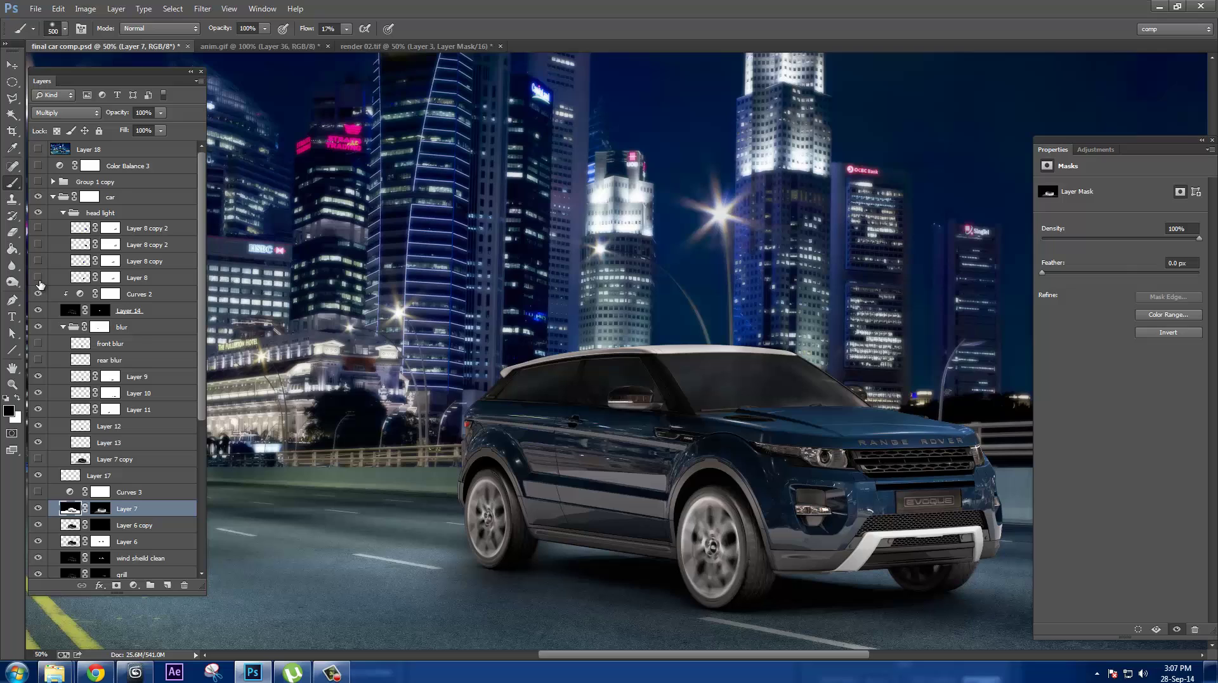
pyautogui.click(39, 245)
pyautogui.click(38, 229)
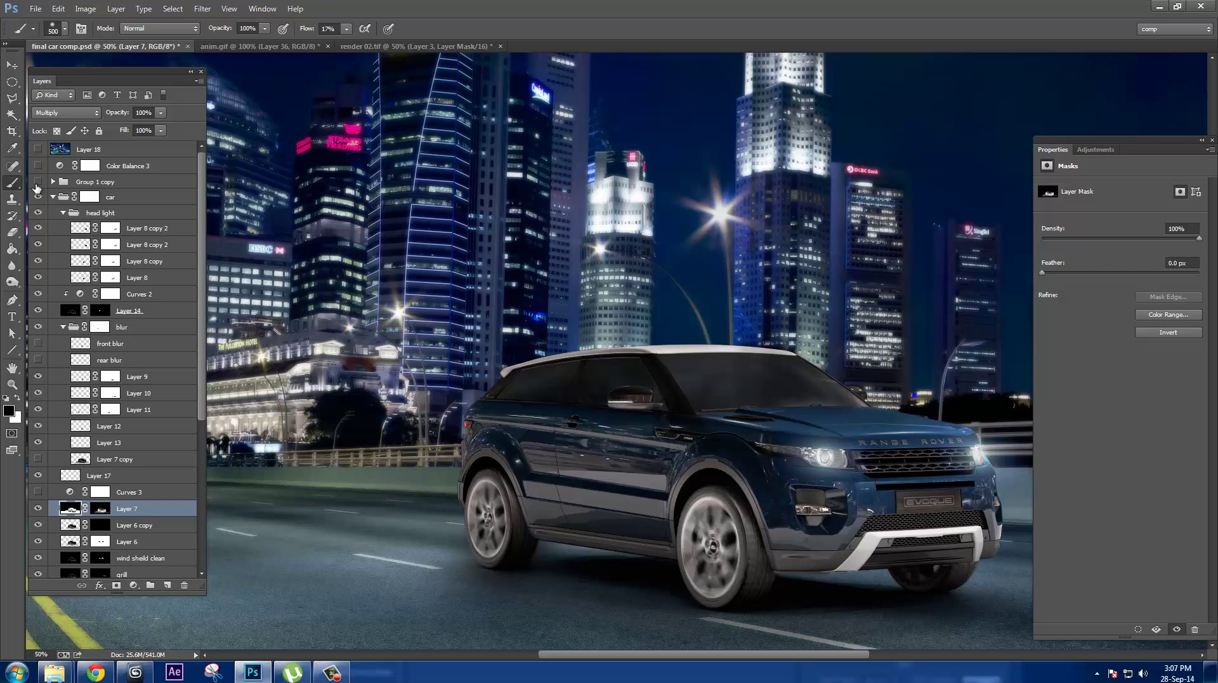
# Step: Expand Group 1 and show Layer 3 copy and Layer 3 to add the light trails behind the car
pyautogui.scroll(-5, 179, 412)
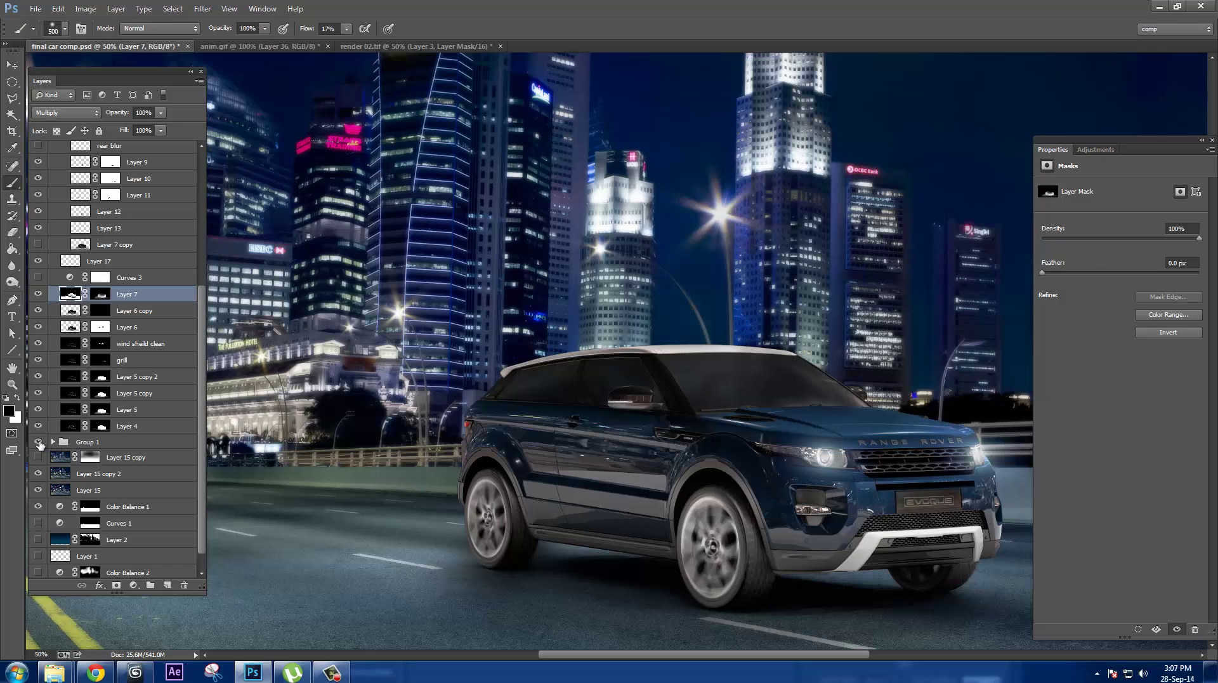
pyautogui.scroll(-1, 38, 444)
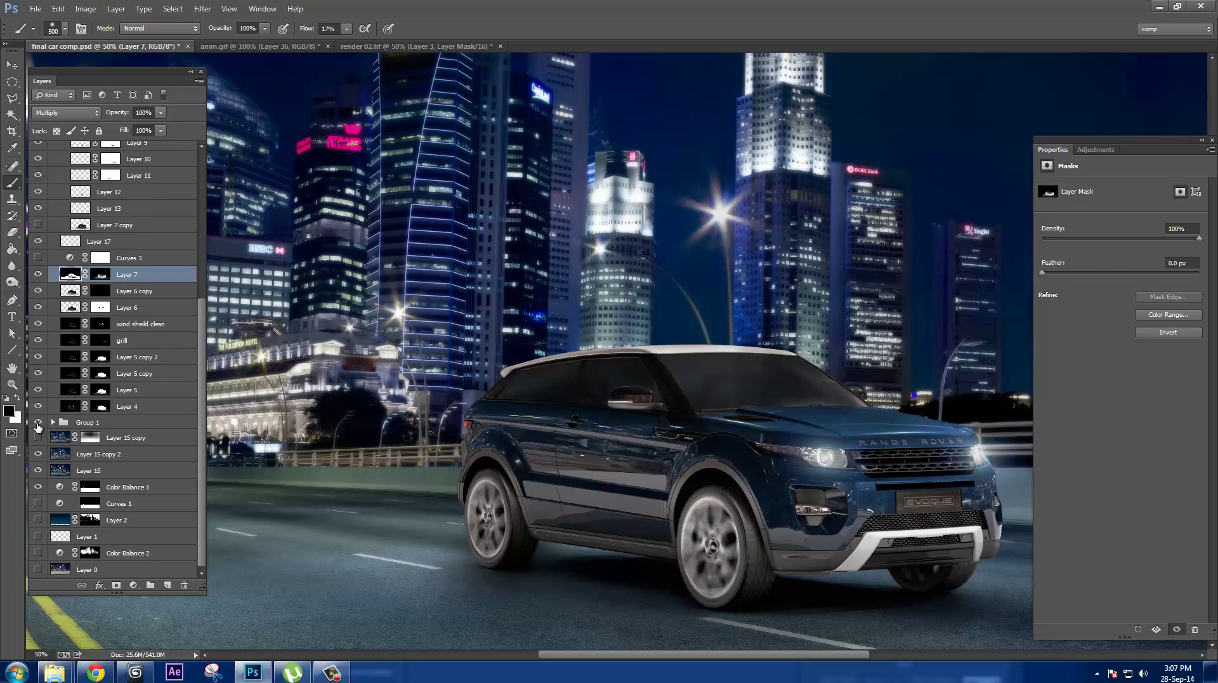
pyautogui.scroll(5, 70, 224)
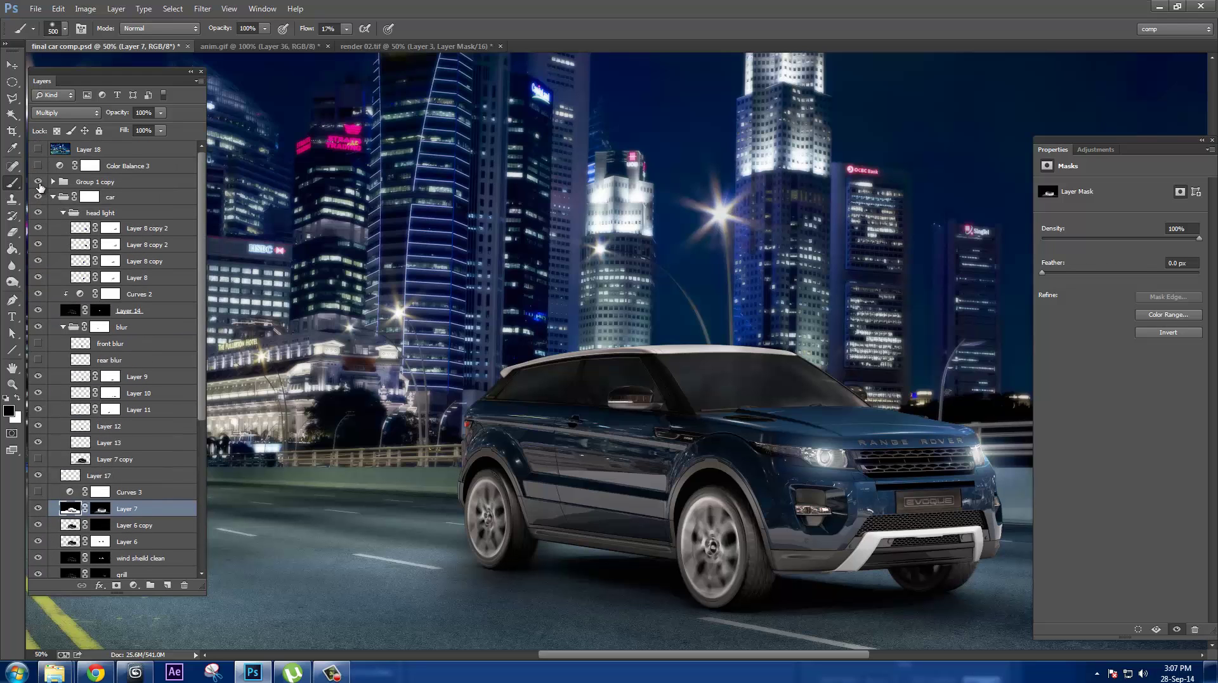
pyautogui.hotkey('ctrl', '-')
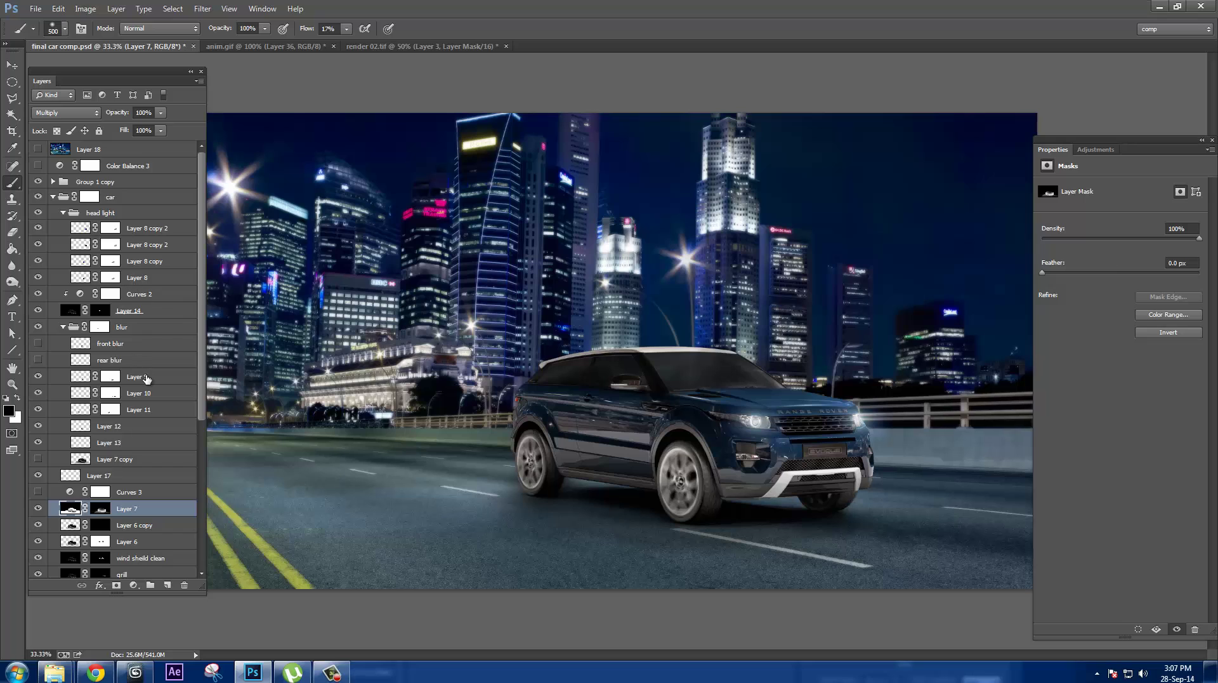
pyautogui.scroll(-2, 146, 378)
pyautogui.scroll(-4, 159, 383)
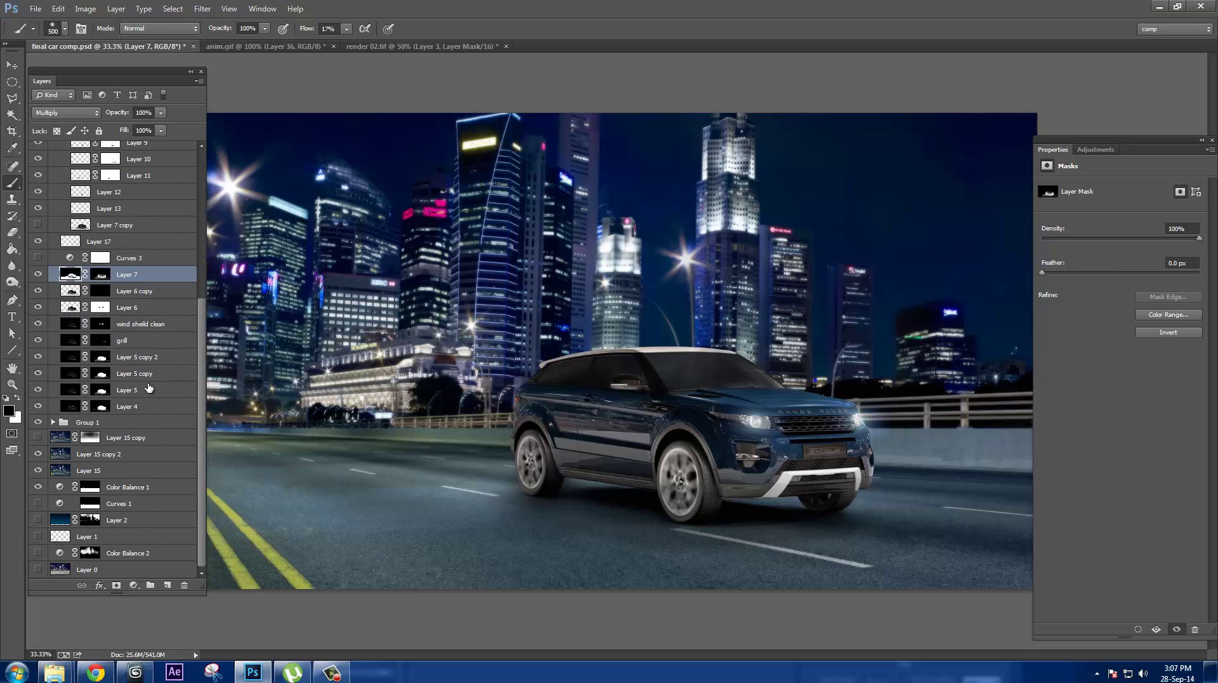
pyautogui.click(53, 421)
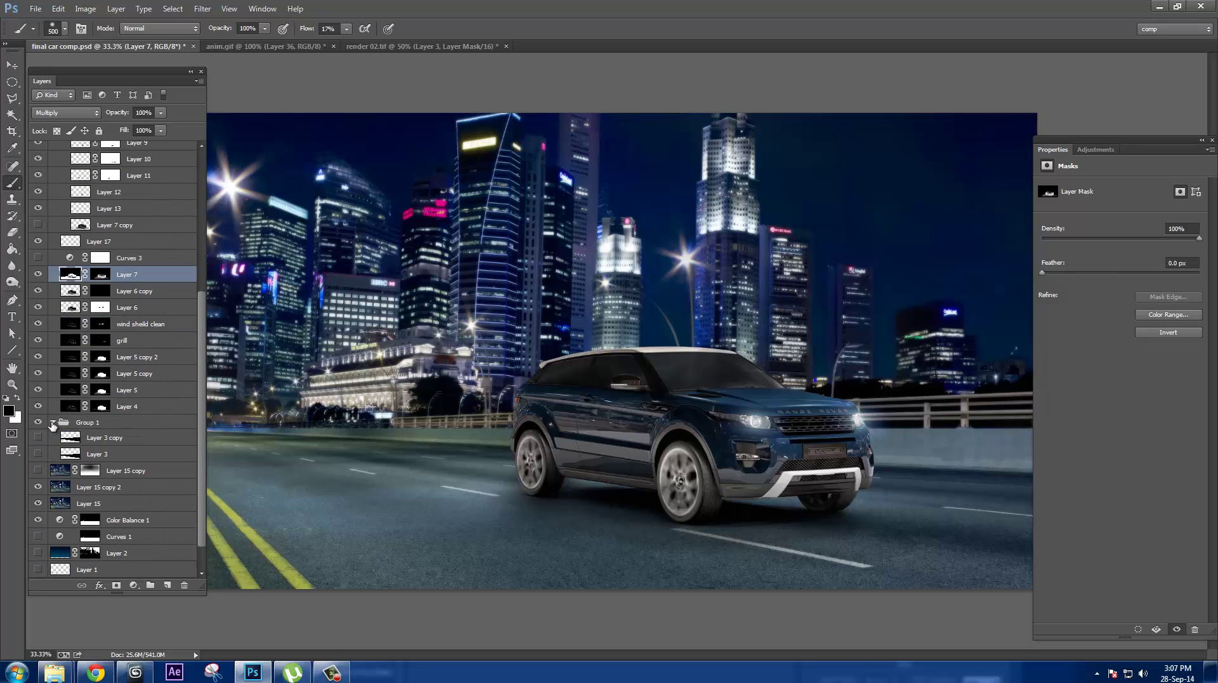
pyautogui.click(70, 437)
pyautogui.click(38, 438)
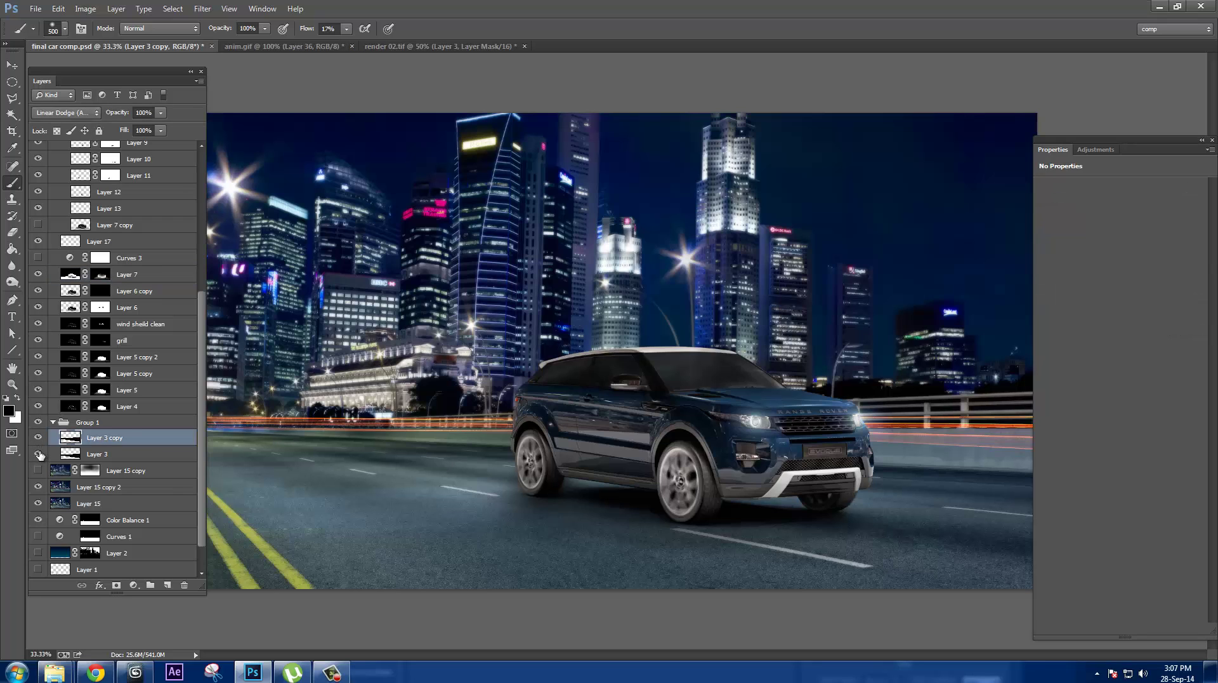
pyautogui.click(38, 454)
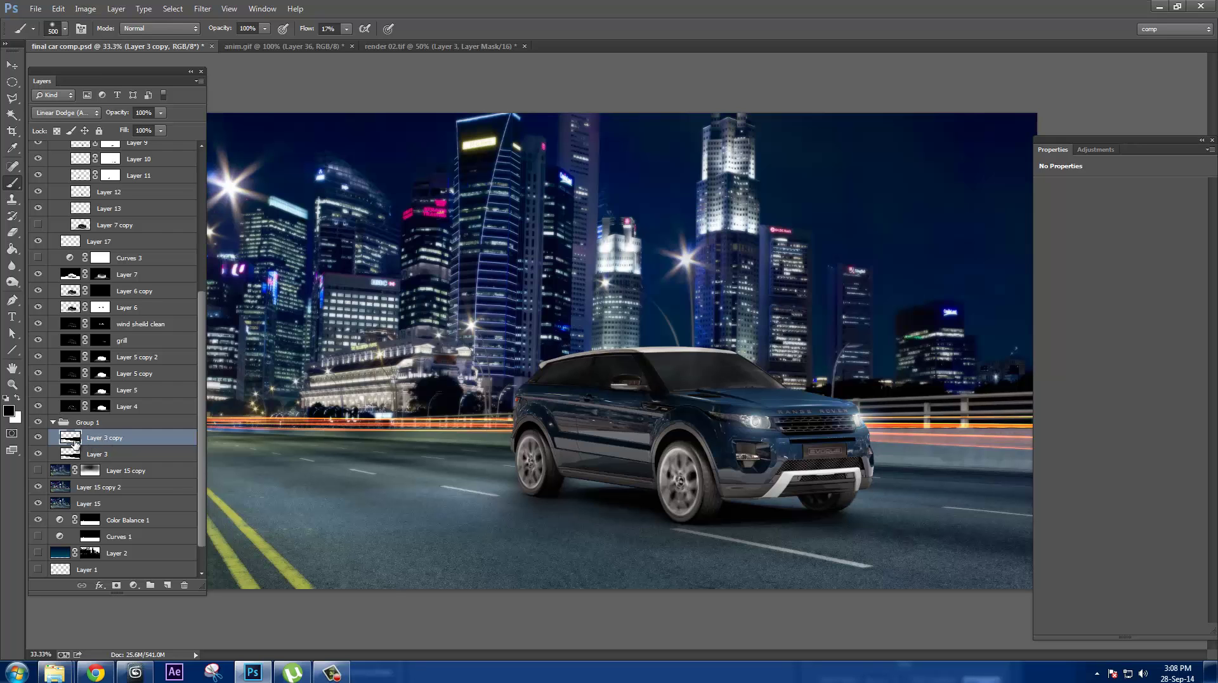
# Step: Check the blending options of Layer 3 copy without changing them, and inspect the light trails along the road up close
pyautogui.doubleClick(74, 444)
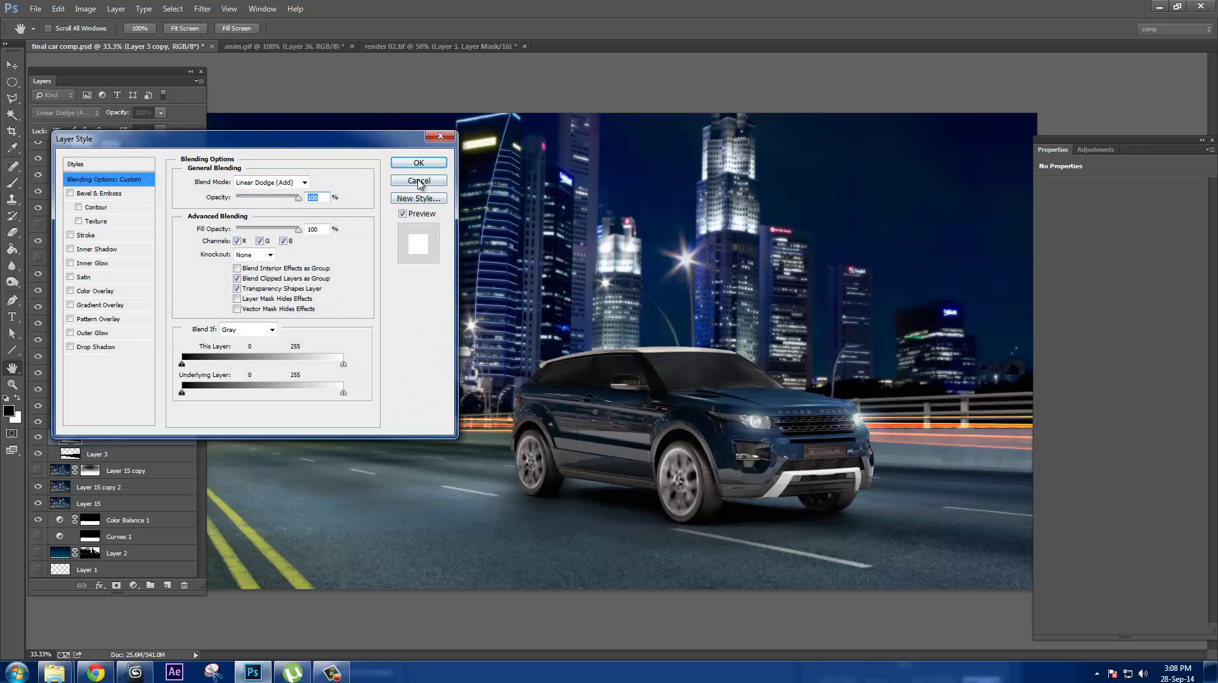
pyautogui.click(417, 181)
pyautogui.hotkey('ctrl', '+')
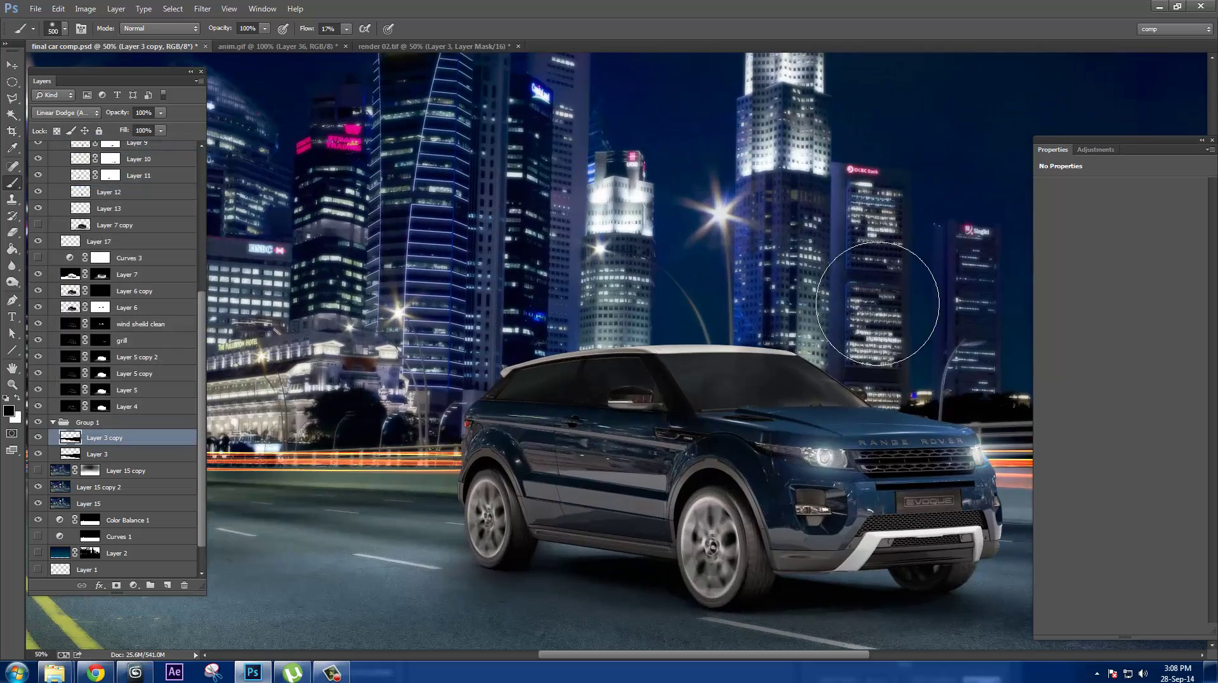
pyautogui.hotkey('ctrl', '+')
pyautogui.keyDown('ctrl'); pyautogui.hscroll(-5, 506, 311); pyautogui.keyUp('ctrl')
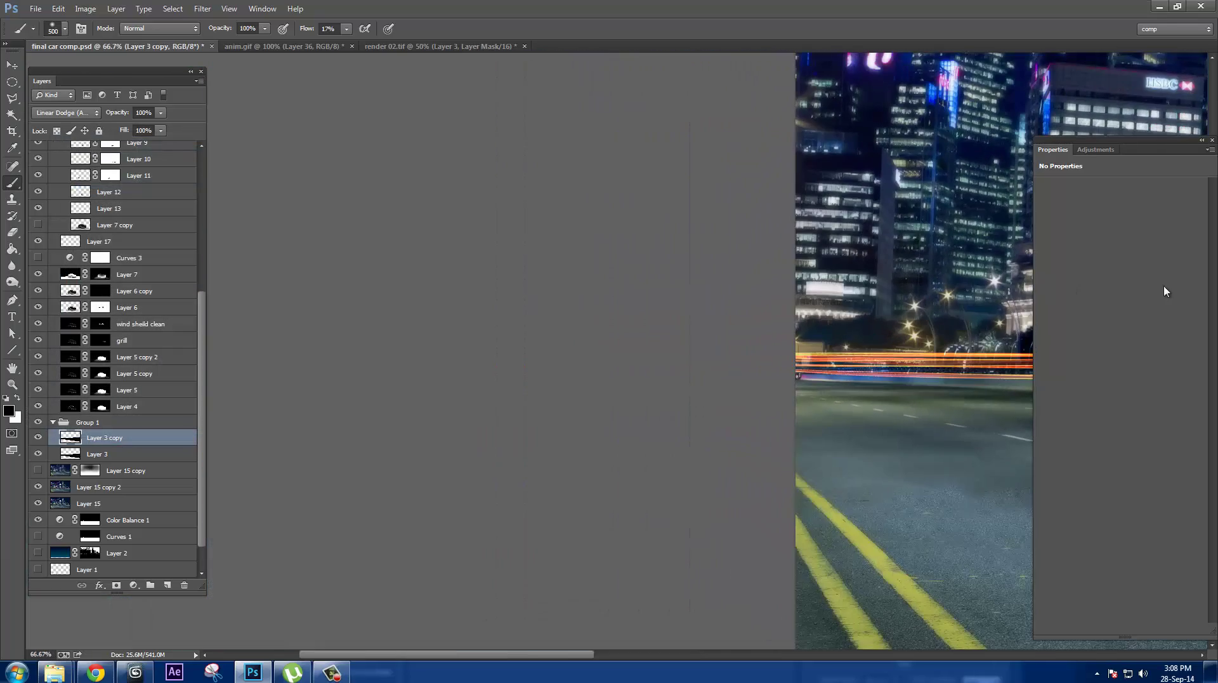
# Step: Examine the light trails in front of the hotel up close, and review the whole composite
pyautogui.keyDown('ctrl'); pyautogui.hscroll(5, 506, 310); pyautogui.keyUp('ctrl')
pyautogui.hotkey('ctrl', '+')
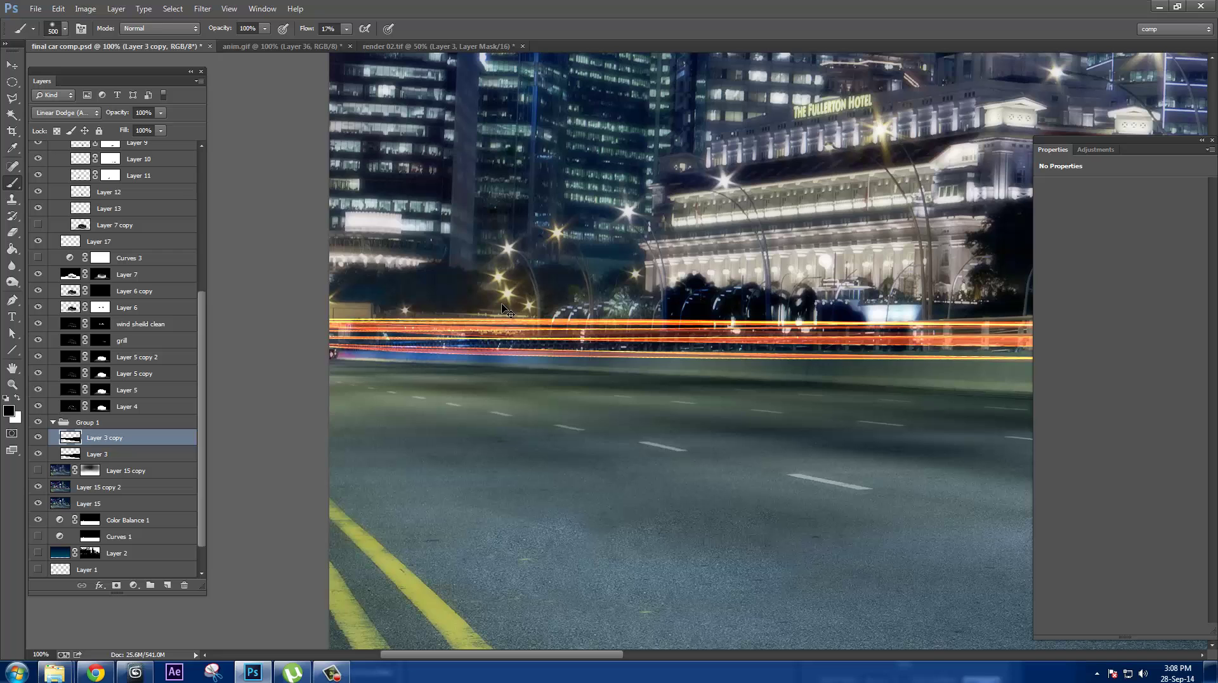
pyautogui.hotkey('ctrl', '-')
pyautogui.hotkey('ctrl', '-')
pyautogui.hotkey('ctrl', '-')
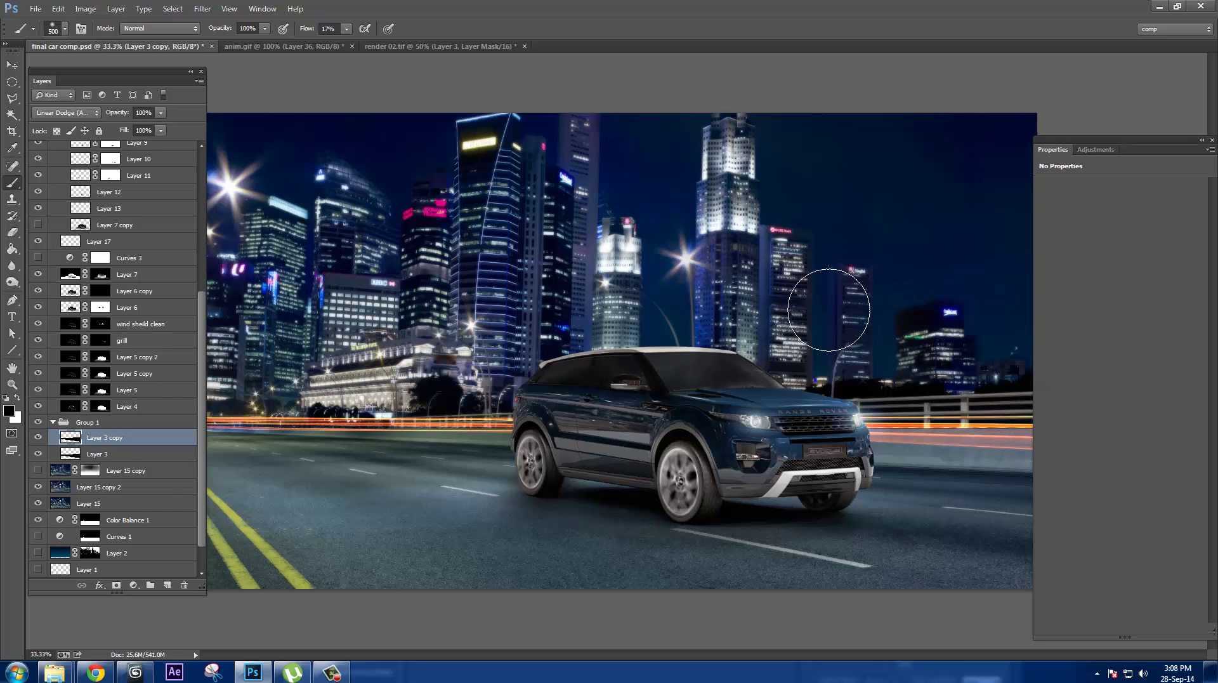
# Step: Show the Color Balance 3 adjustment and compare the image with and without Layer 18, leaving Layer 18 hidden
pyautogui.moveTo(199, 337); pyautogui.dragTo(195, 175)
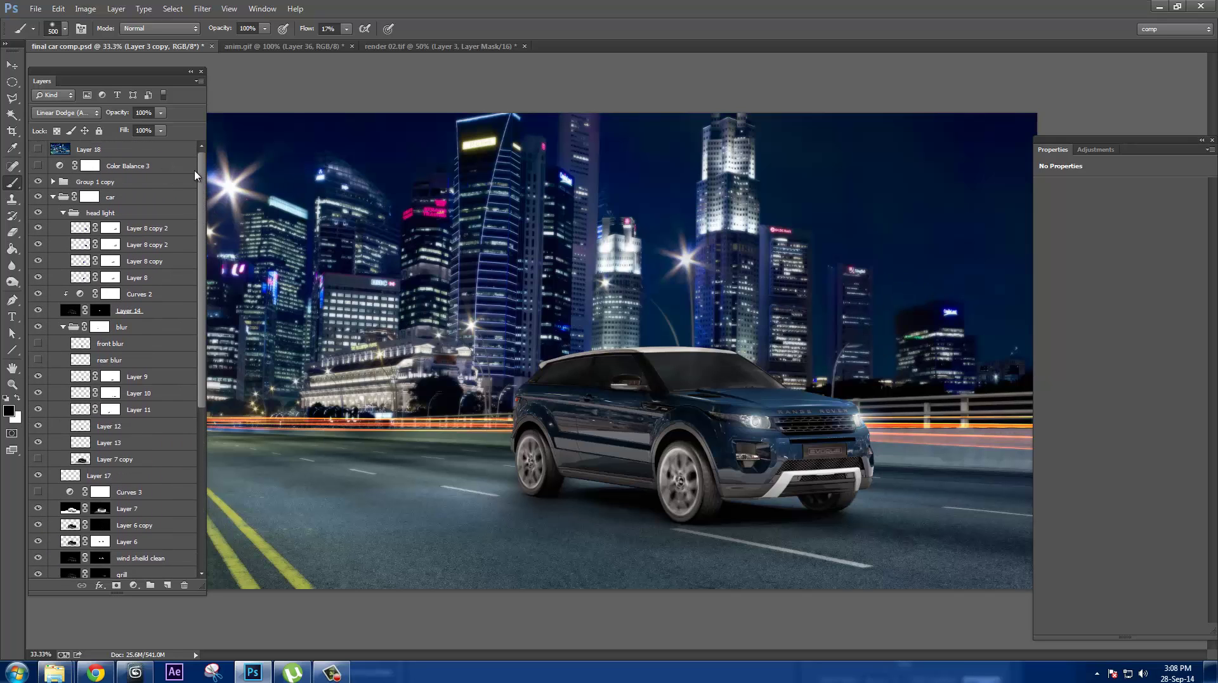
pyautogui.click(38, 150)
pyautogui.click(38, 149)
pyautogui.click(38, 150)
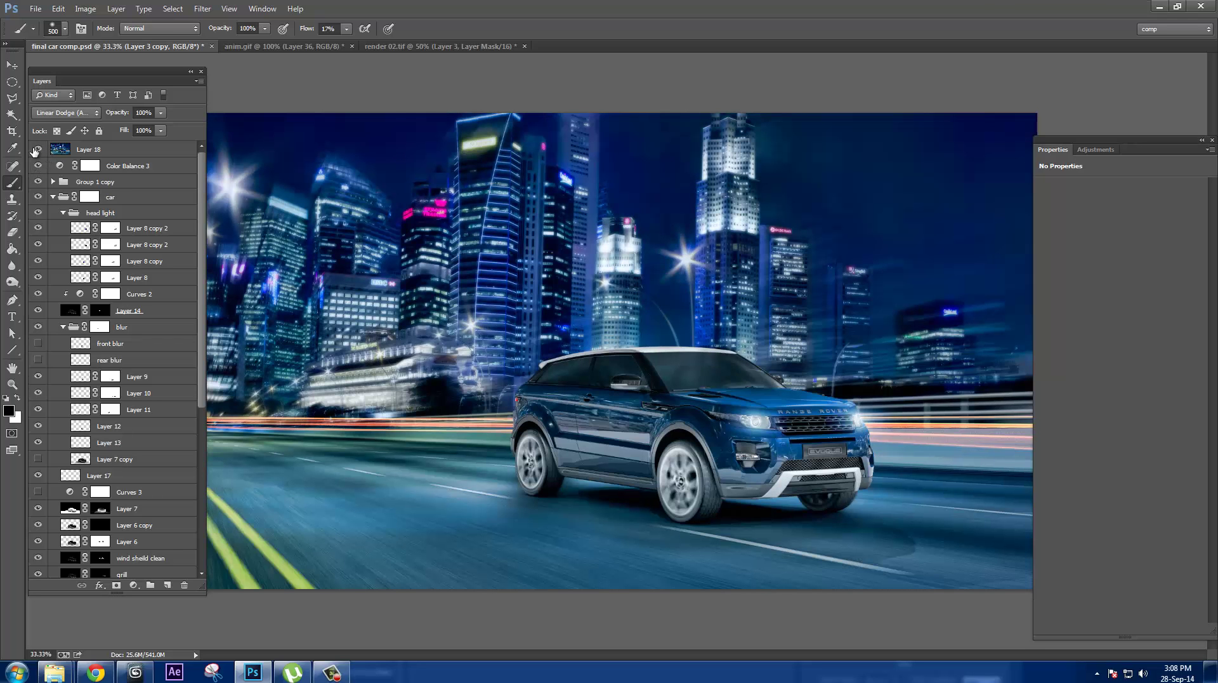
pyautogui.click(36, 150)
# Step: Stamp the visible layers into a new layer above Color Balance 3 and choose the Winter preset for it in the Topaz Adjust 5 filter
pyautogui.click(90, 166)
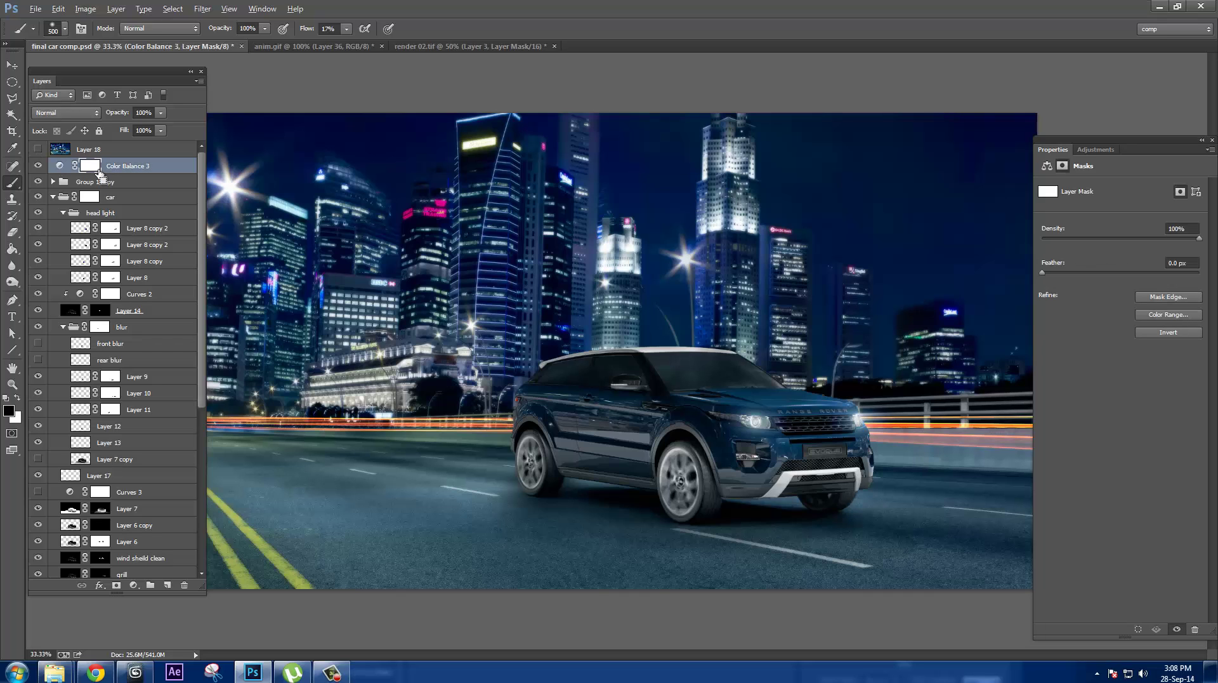
pyautogui.hotkey('ctrl', 'shift', 'alt', 'e')
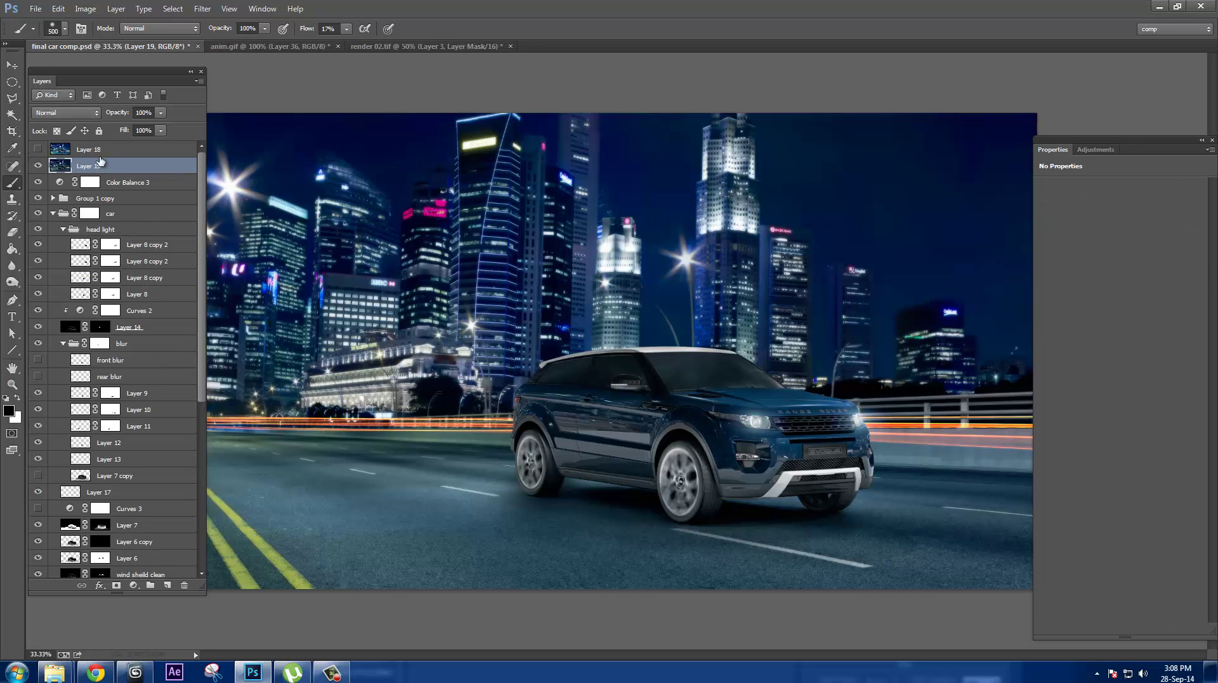
pyautogui.click(203, 9)
pyautogui.moveTo(274, 311)
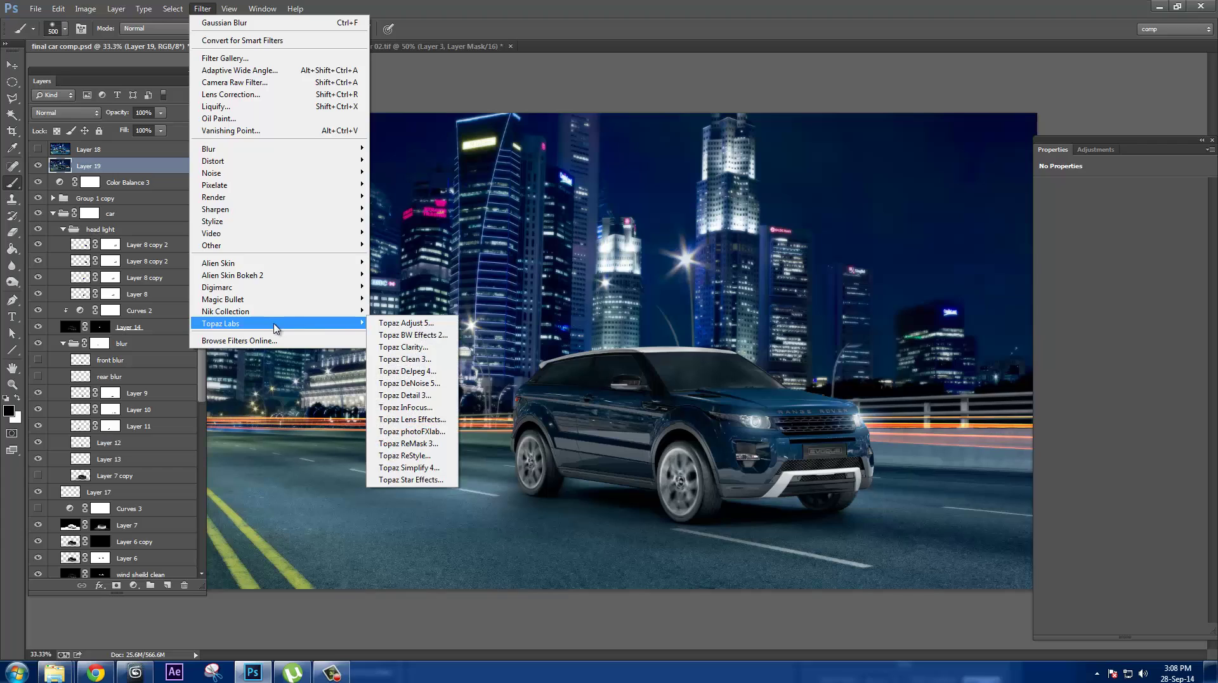
pyautogui.moveTo(318, 325)
pyautogui.click(383, 327)
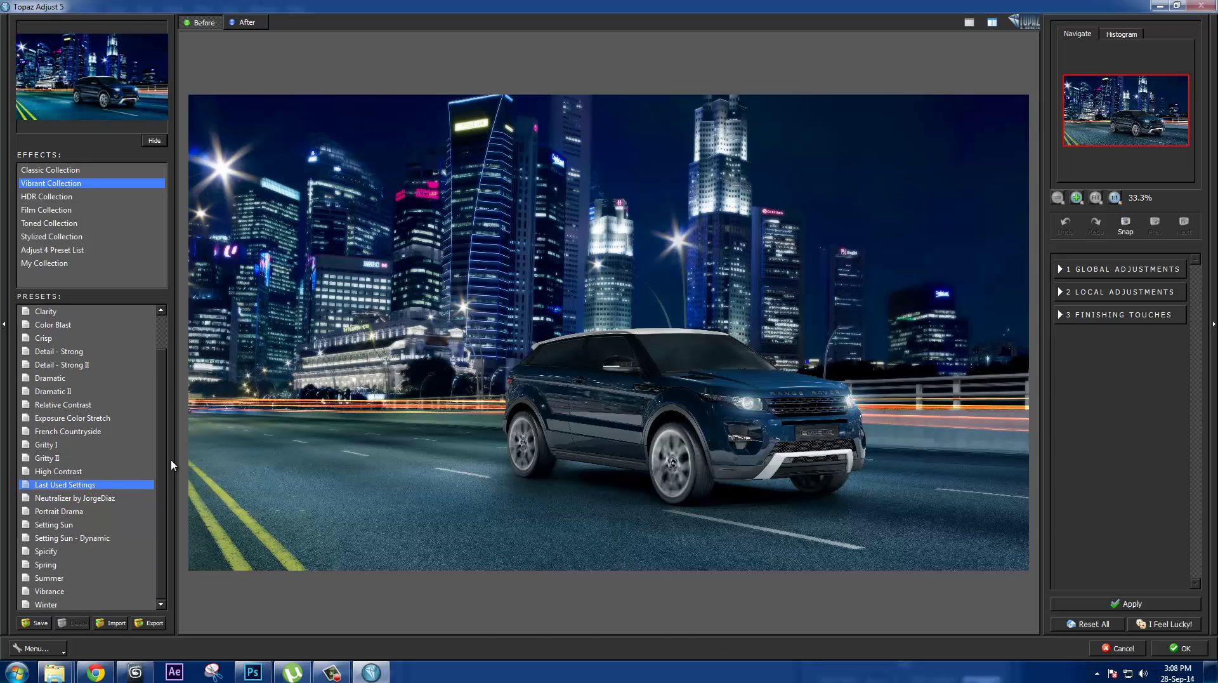
pyautogui.scroll(-1, 89, 485)
pyautogui.click(60, 604)
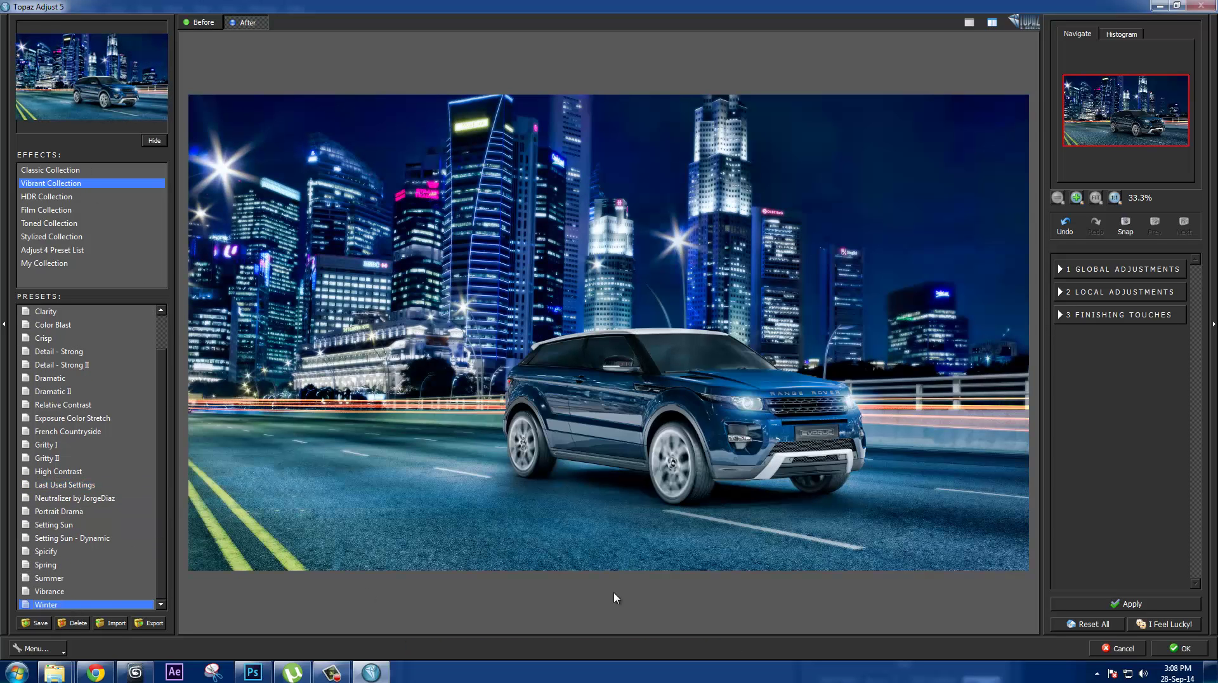